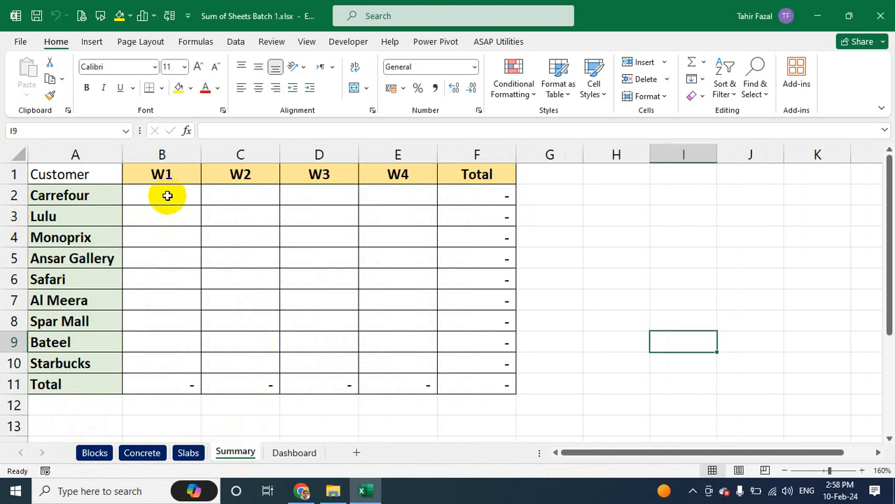
# Fill B2:E10 on the Summary sheet with =SUM('Blocks:Slabs'!B2), summing each cell across the Blocks through Slabs sheets
pyautogui.moveTo(167, 193); pyautogui.dragTo(420, 359)
pyautogui.write('=')
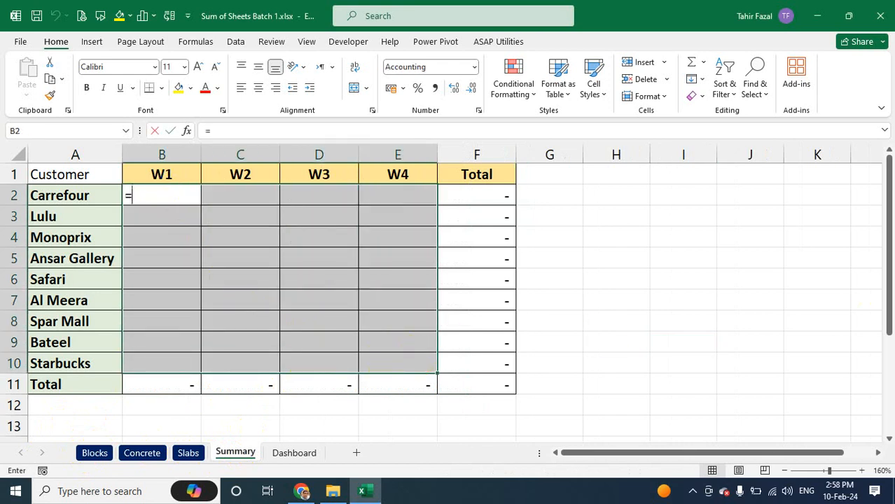
pyautogui.write('SU')
pyautogui.press('BackSpace')
pyautogui.press('BackSpace')
pyautogui.write('S')
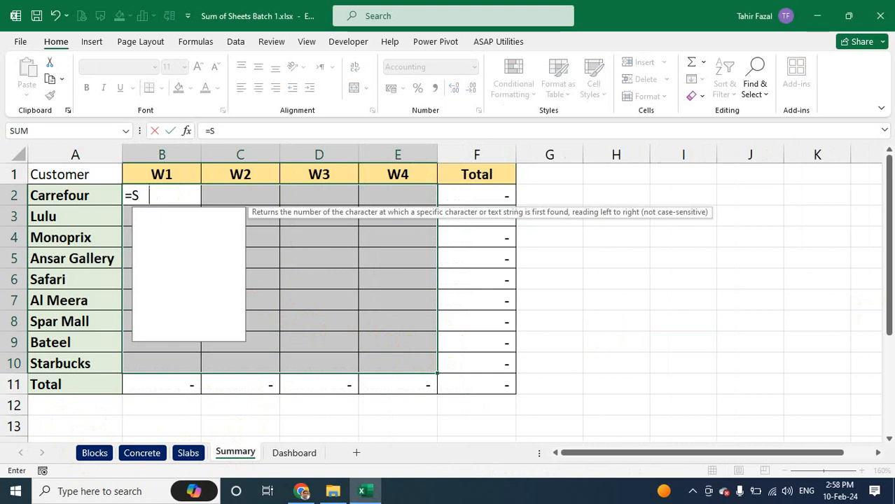
pyautogui.write('UM(')
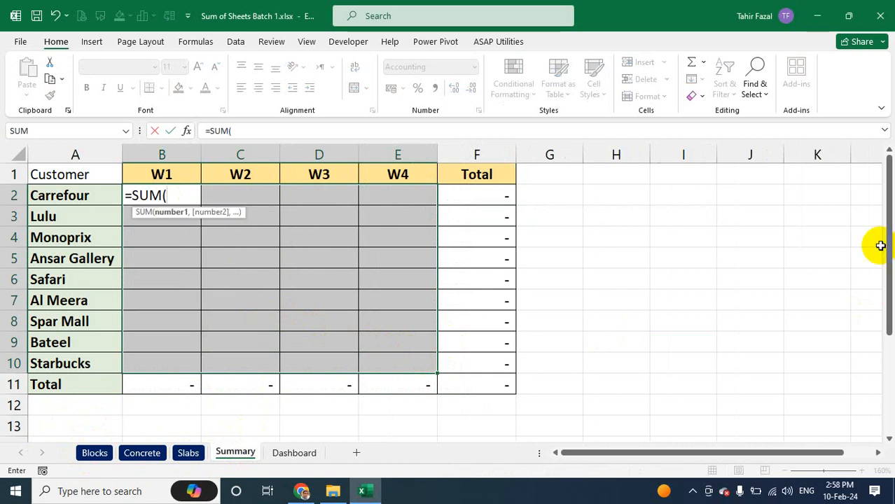
pyautogui.click(96, 453)
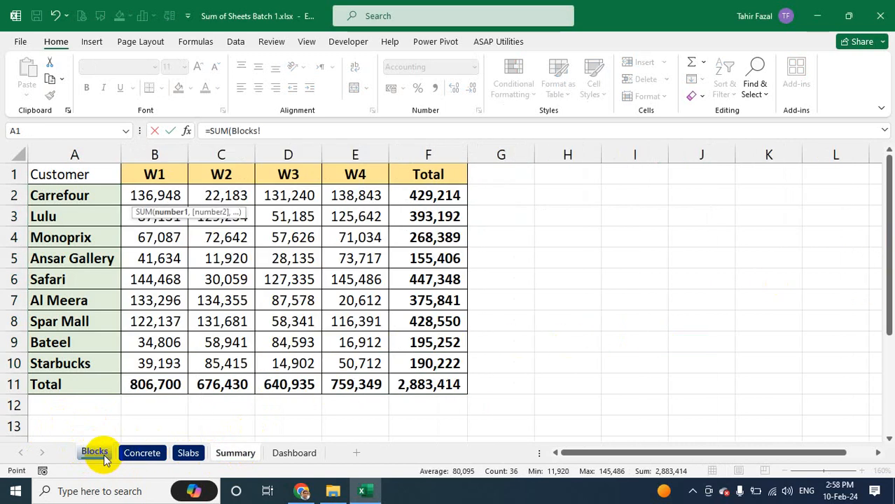
pyautogui.keyDown('shift'); pyautogui.click(189, 453); pyautogui.keyUp('shift')
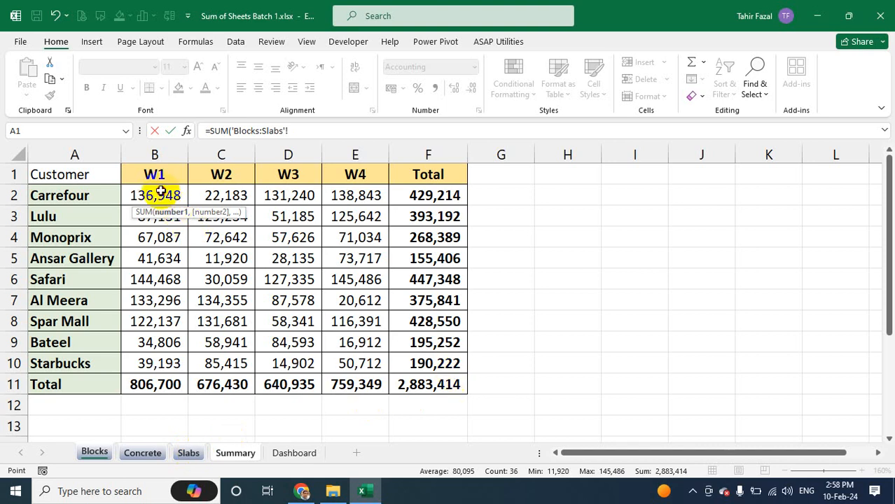
pyautogui.write(')')
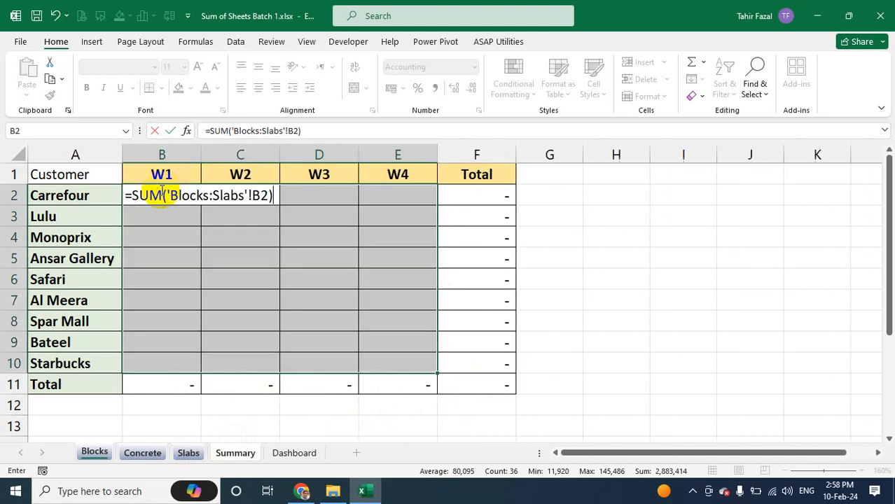
pyautogui.hotkey('ctrl', 'Return')
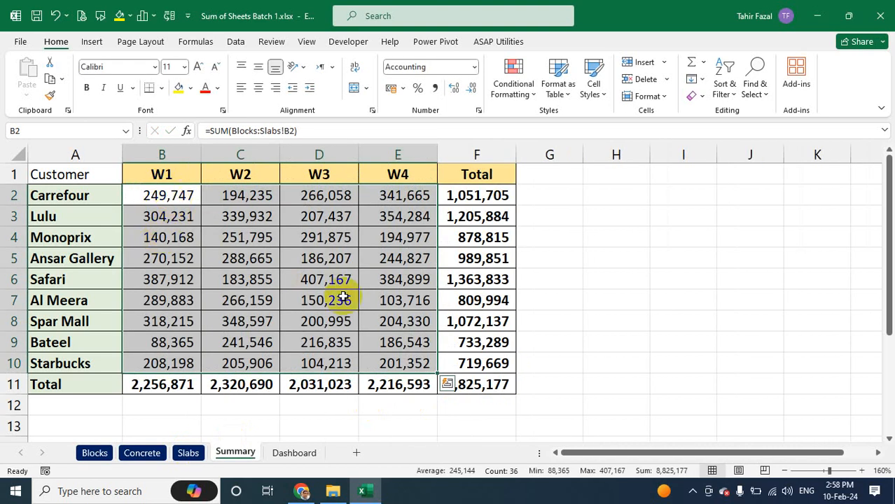
# Examine which cells of the Summary table B2:F11 contain formulas, including the weekly figures in B2:E10
pyautogui.moveTo(194, 195); pyautogui.dragTo(462, 386)
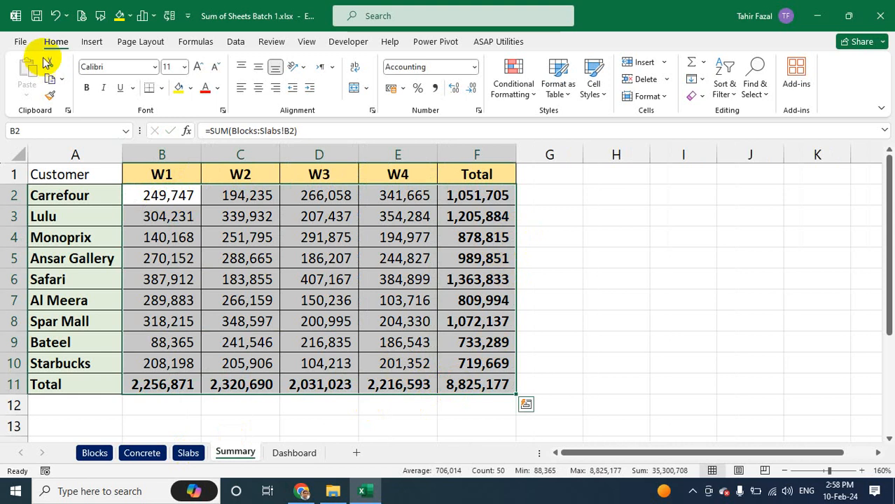
pyautogui.click(759, 85)
pyautogui.click(779, 190)
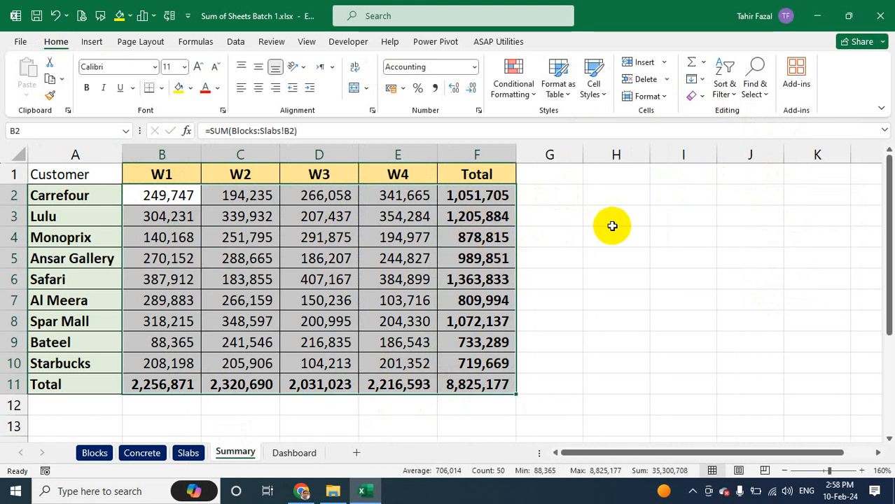
pyautogui.click(755, 90)
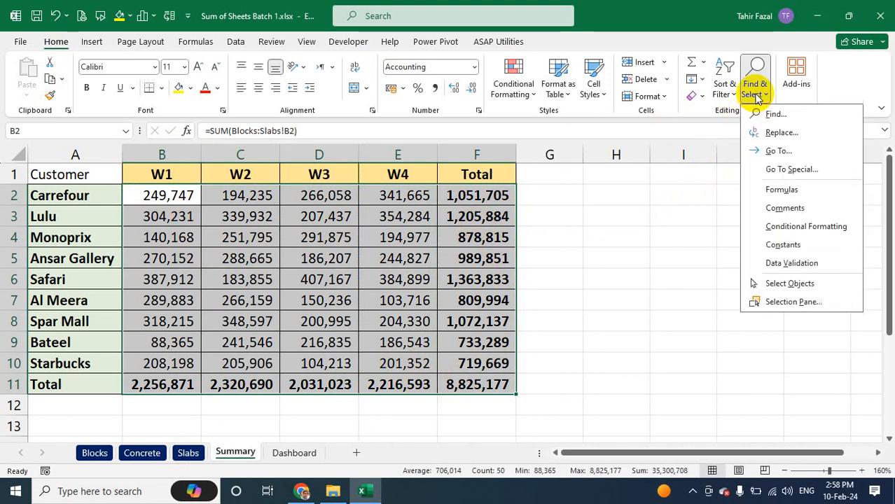
pyautogui.click(787, 195)
pyautogui.click(260, 254)
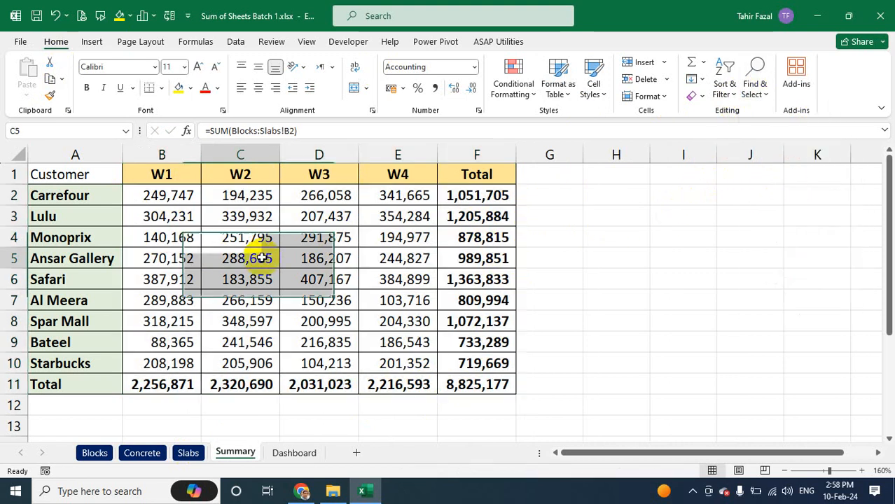
pyautogui.click(177, 196)
pyautogui.moveTo(180, 195); pyautogui.dragTo(395, 364)
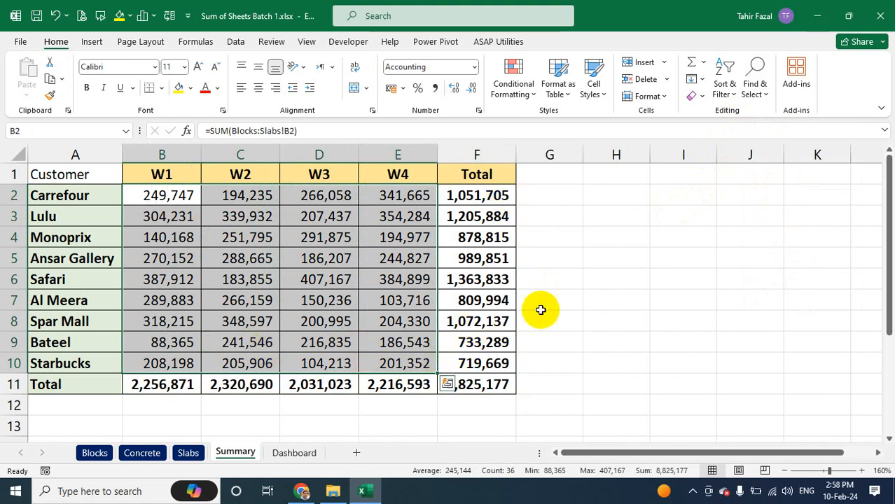
# Delete the Summary chart covering the customer table on the Dashboard sheet
pyautogui.click(298, 453)
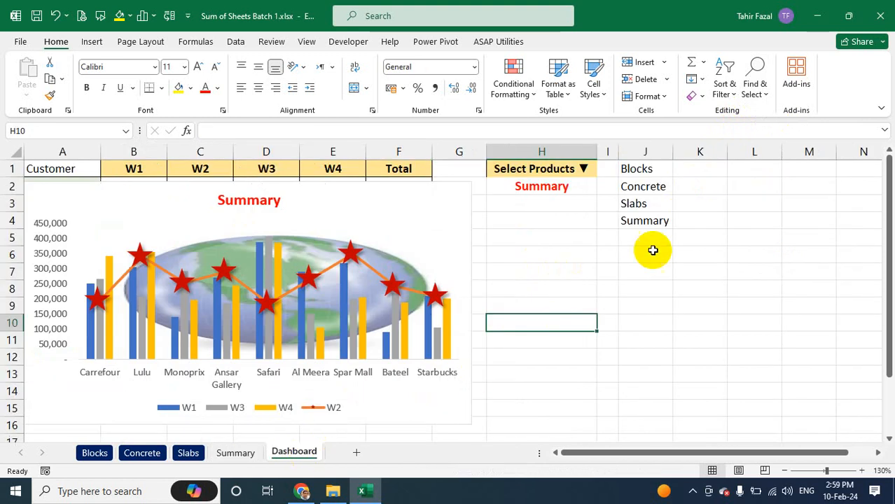
pyautogui.click(574, 186)
pyautogui.click(340, 197)
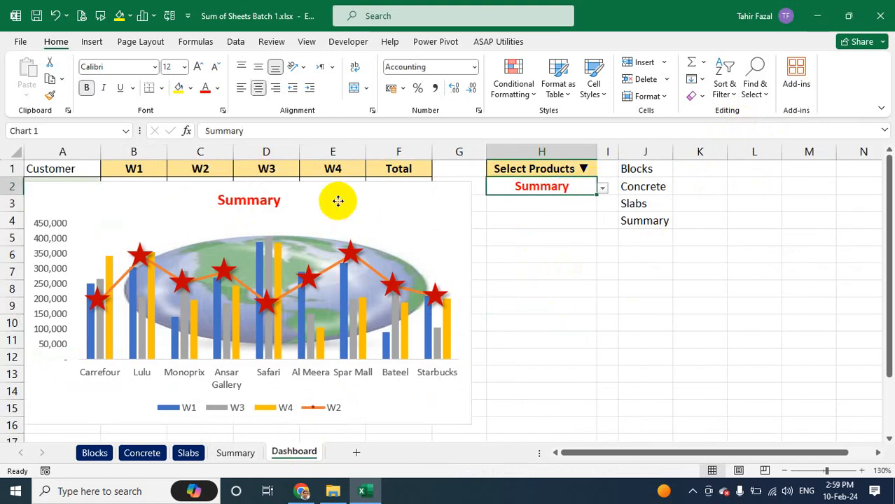
pyautogui.press('Delete')
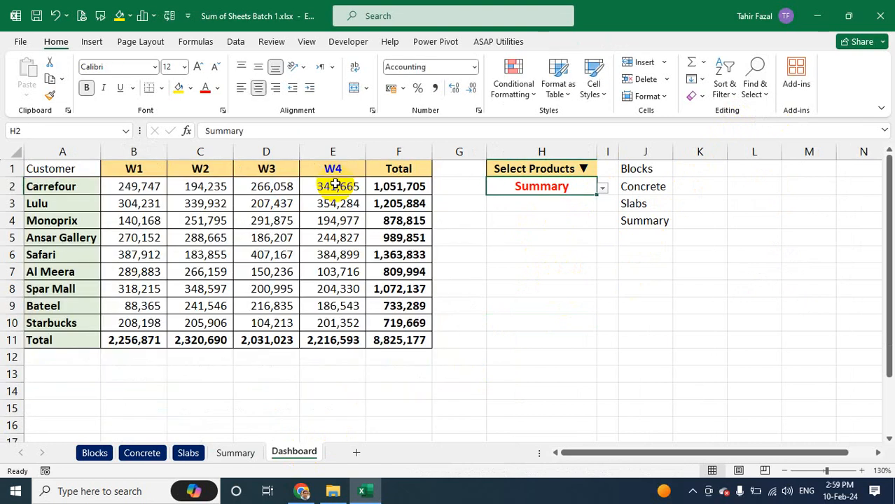
# Set the tab color of the Dashboard sheet to red
pyautogui.click(94, 453)
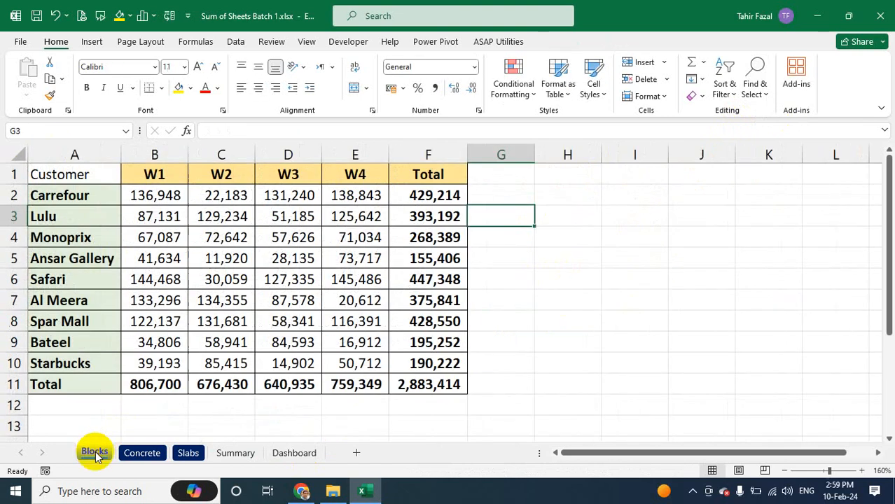
pyautogui.click(294, 453)
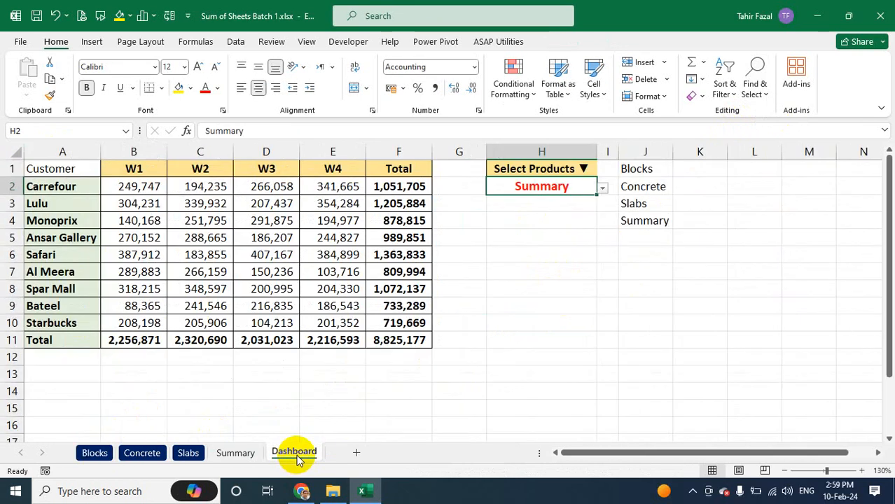
pyautogui.rightClick(297, 457)
pyautogui.moveTo(361, 366)
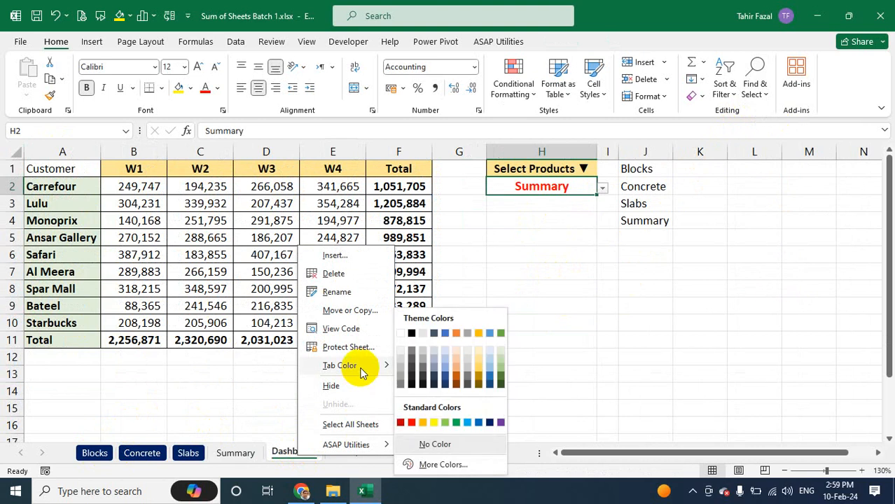
pyautogui.click(409, 423)
pyautogui.click(467, 325)
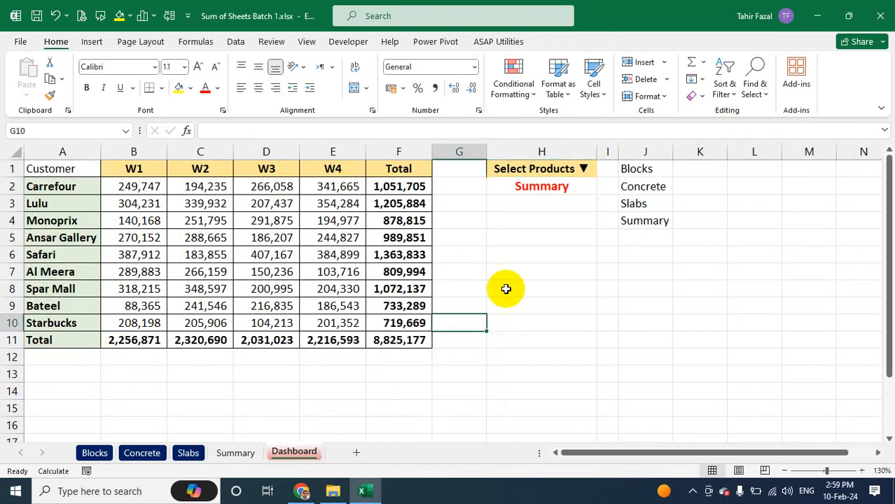
# Clear all data validation settings from the product selection cell H2 on the Dashboard sheet
pyautogui.click(583, 184)
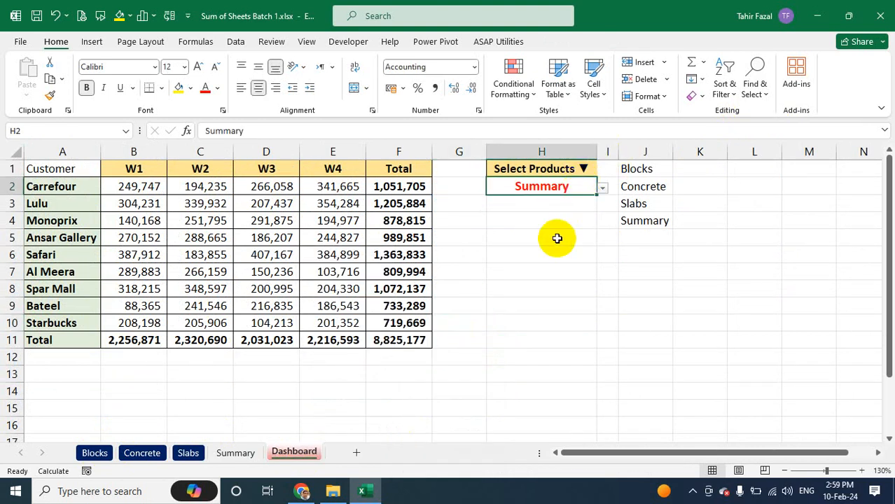
pyautogui.hotkey('alt', 'd')
pyautogui.press('l')
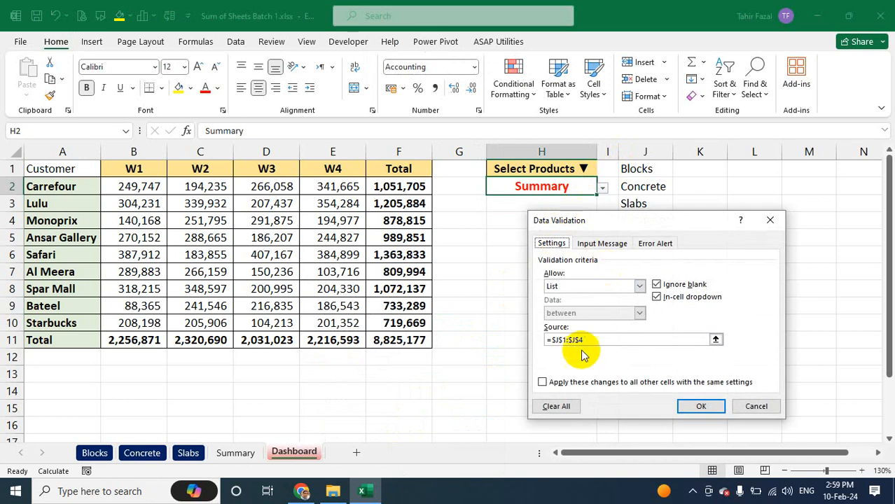
pyautogui.click(561, 406)
pyautogui.click(713, 406)
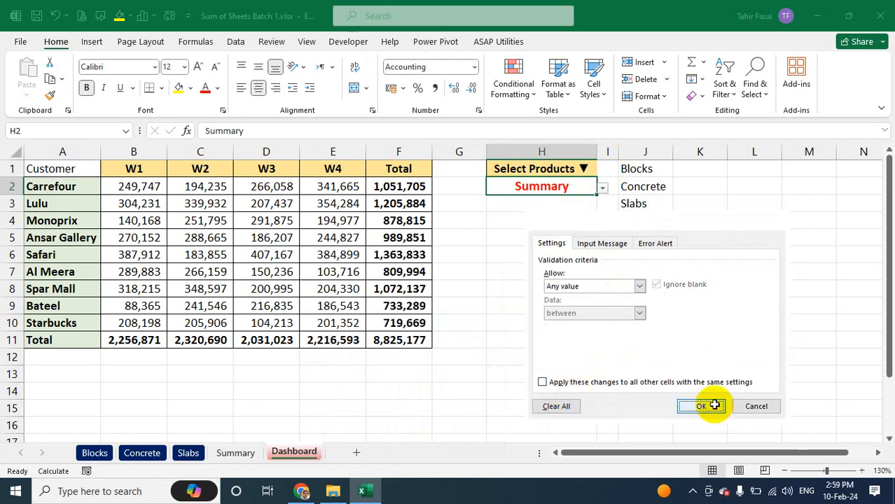
# Select the whole table on the Blocks, Concrete, Slabs and Summary sheets in turn to check each one's range name
pyautogui.click(645, 169)
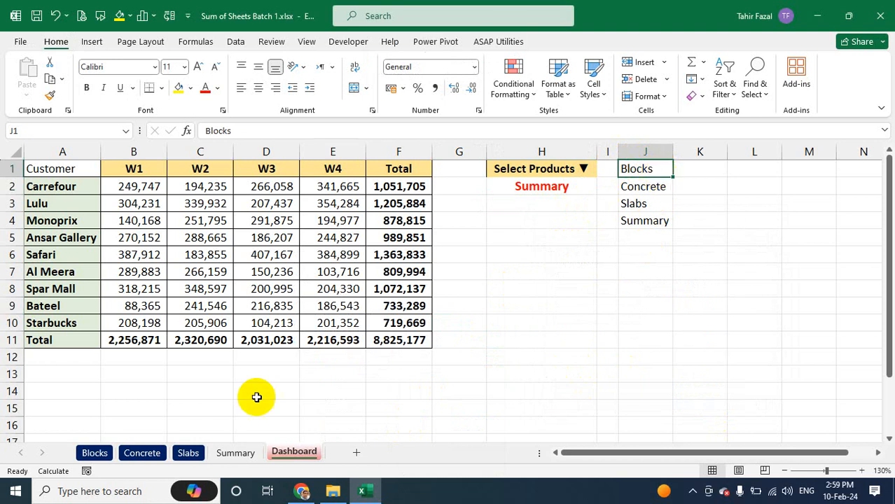
pyautogui.click(95, 454)
pyautogui.moveTo(46, 175); pyautogui.dragTo(430, 383)
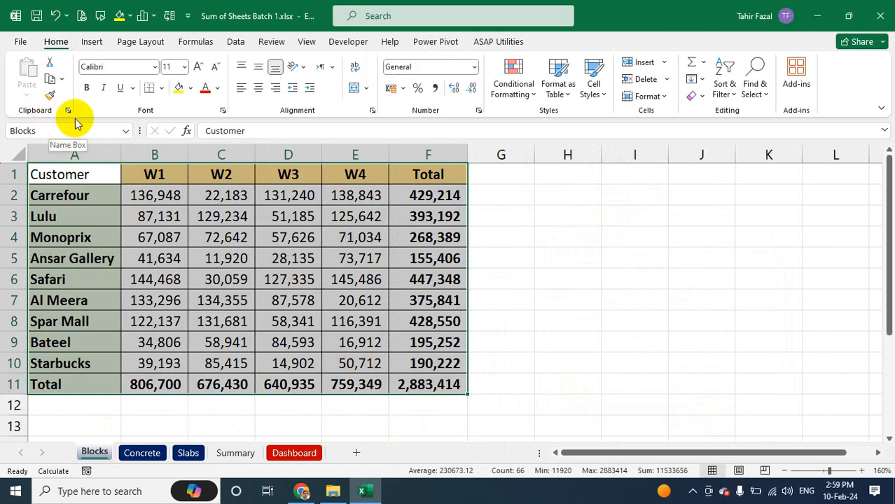
pyautogui.click(142, 453)
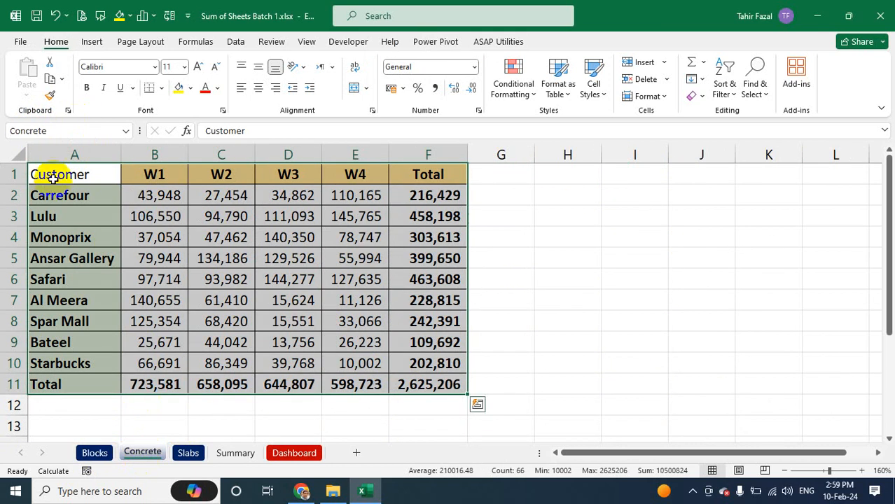
pyautogui.click(189, 453)
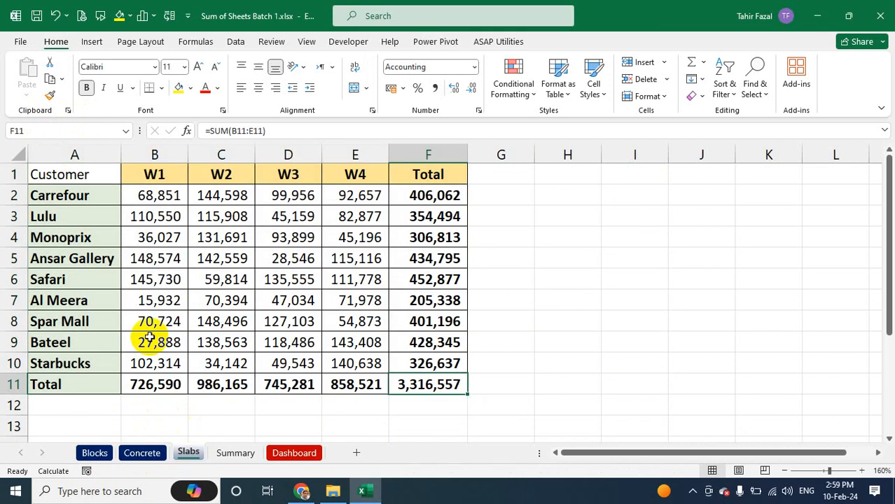
pyautogui.click(84, 178)
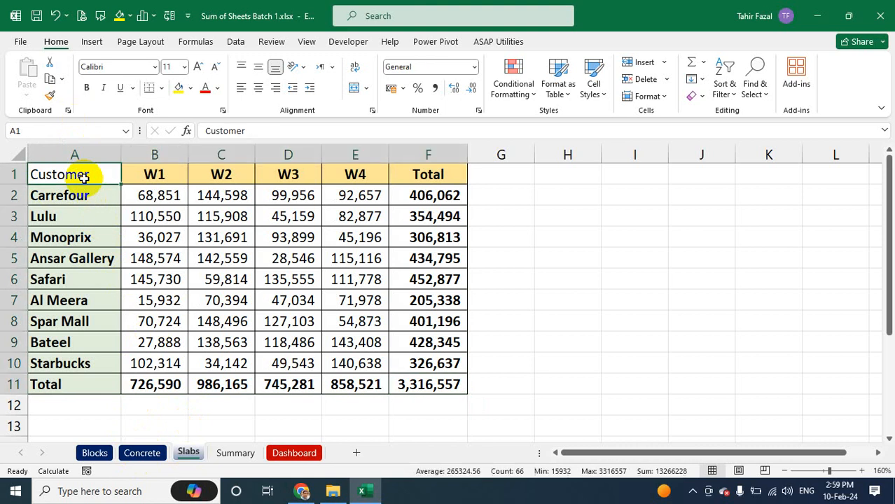
pyautogui.hotkey('ctrl', 'a')
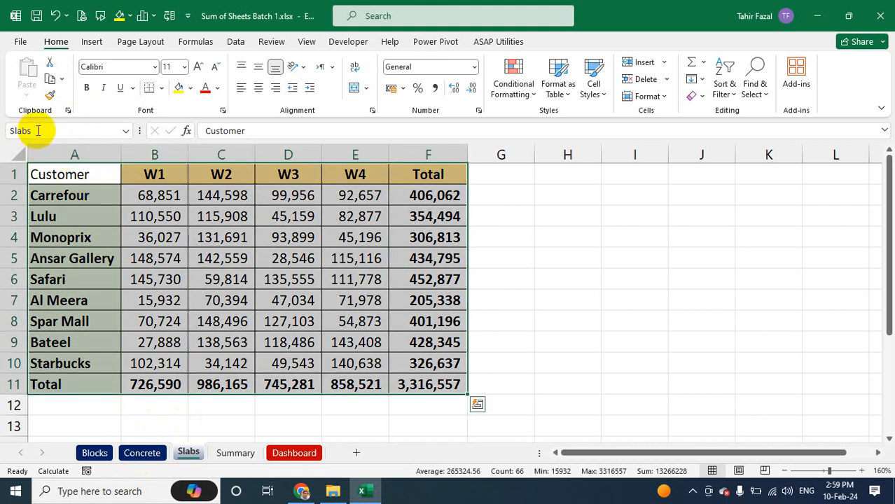
pyautogui.click(238, 453)
pyautogui.click(85, 175)
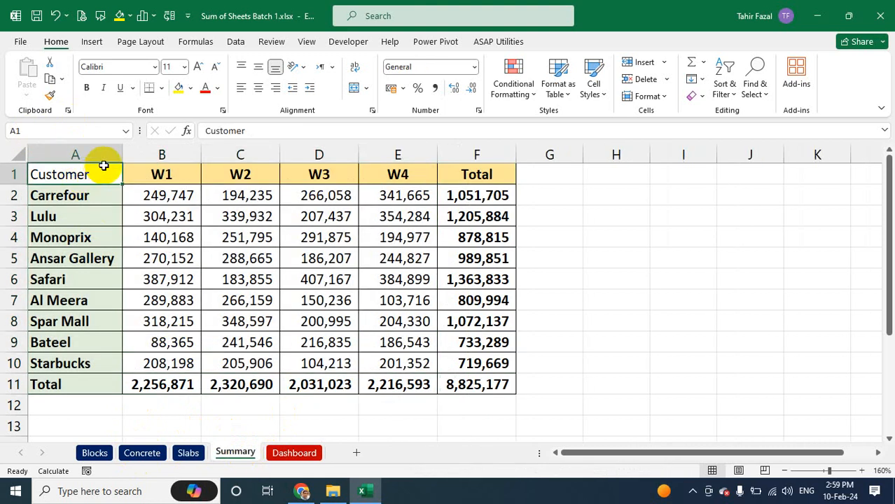
pyautogui.hotkey('ctrl', 'a')
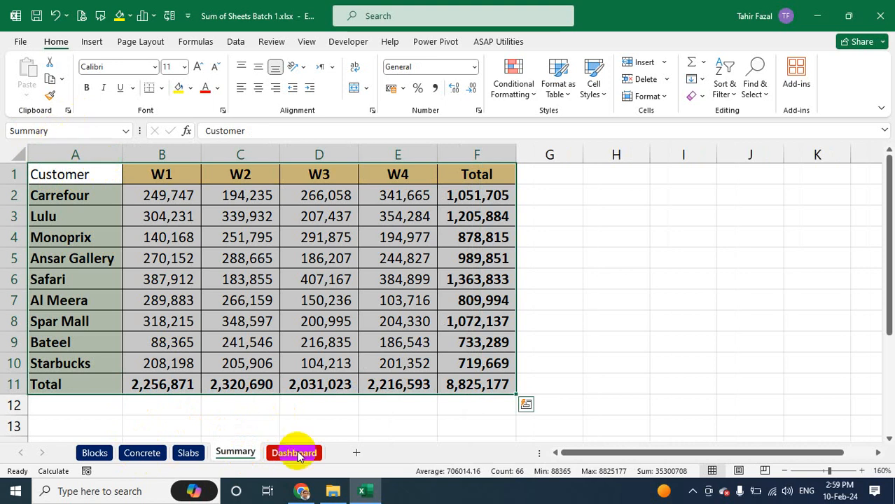
# Add a list drop-down to cell H2 on the Dashboard sheet with source =$J$1:$J$4, and choose Concrete from it
pyautogui.click(297, 454)
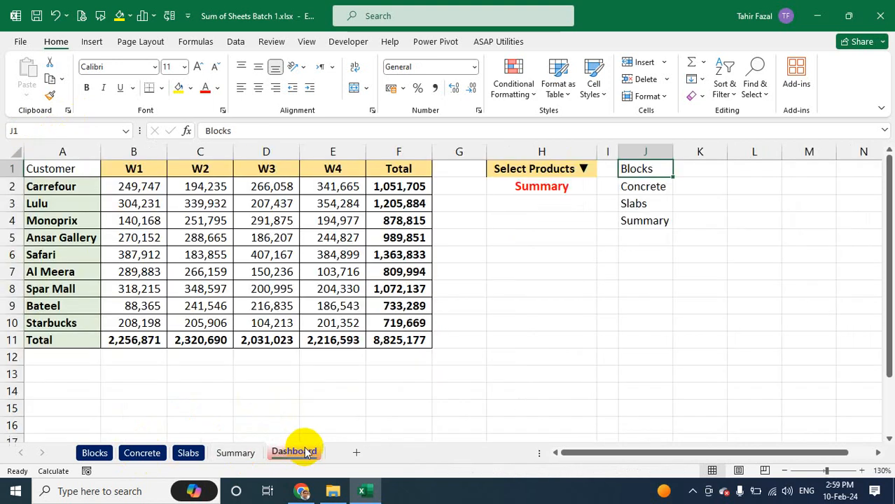
pyautogui.click(560, 194)
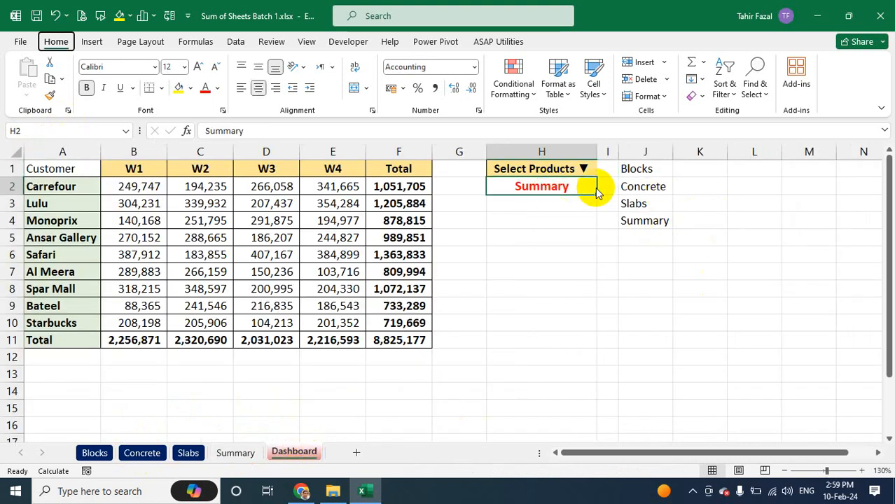
pyautogui.hotkey('alt', 'd')
pyautogui.press('l')
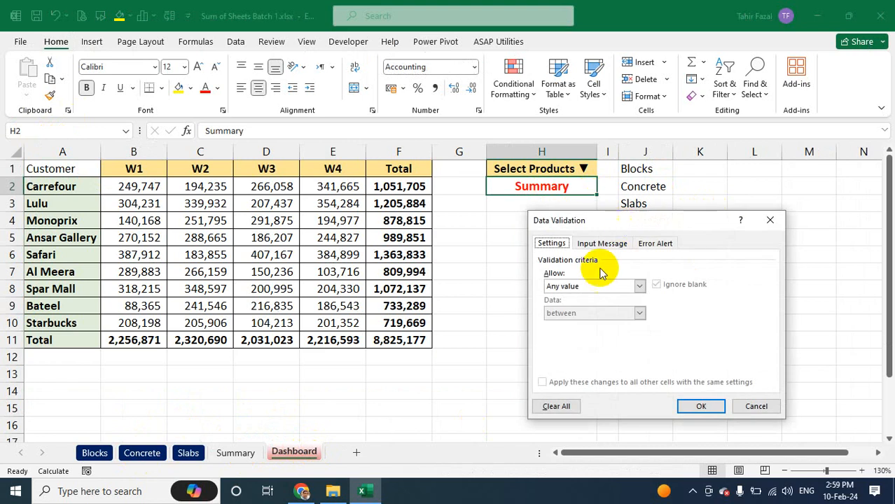
pyautogui.click(588, 287)
pyautogui.click(569, 321)
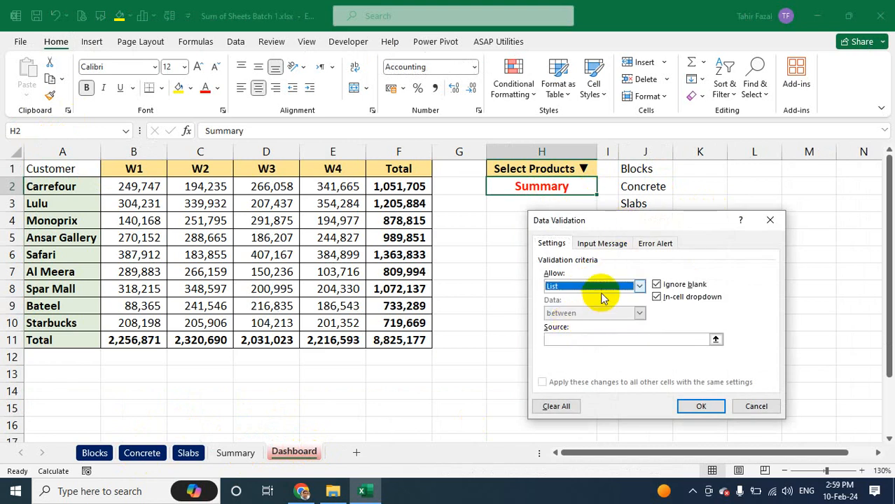
pyautogui.click(575, 340)
pyautogui.moveTo(636, 170); pyautogui.dragTo(494, 223)
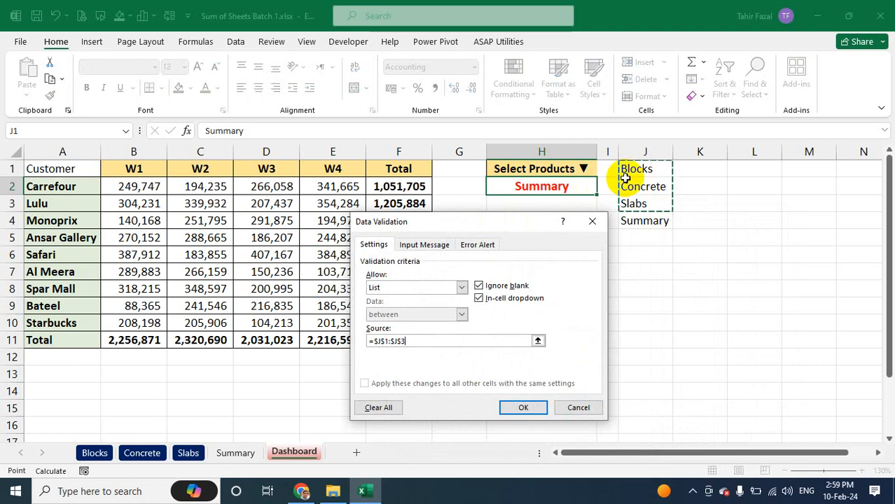
pyautogui.moveTo(624, 171); pyautogui.dragTo(635, 222)
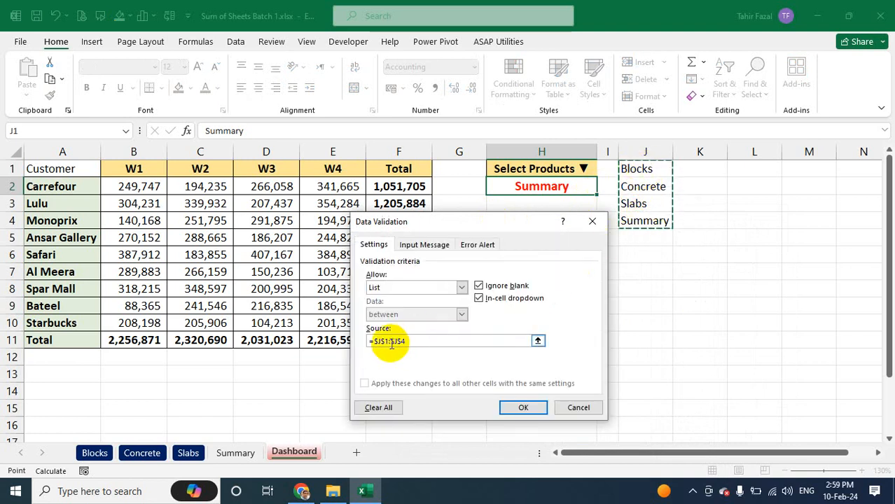
pyautogui.click(518, 408)
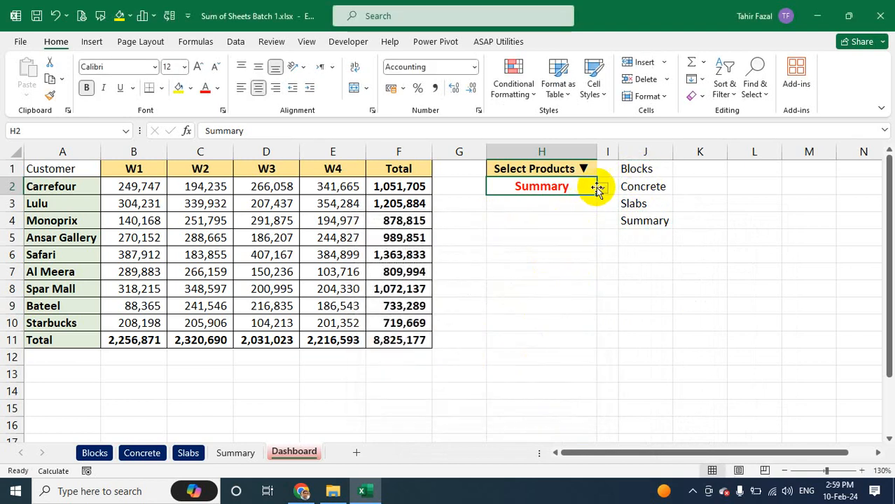
pyautogui.click(601, 188)
pyautogui.click(519, 207)
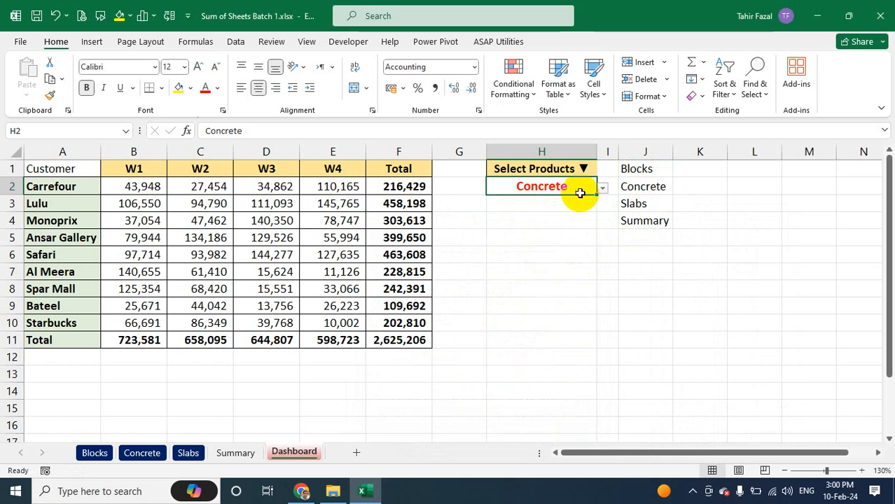
# Clear the existing lookup formulas from the W1 to W4 customer cells B2:E10
pyautogui.moveTo(122, 187); pyautogui.dragTo(326, 315)
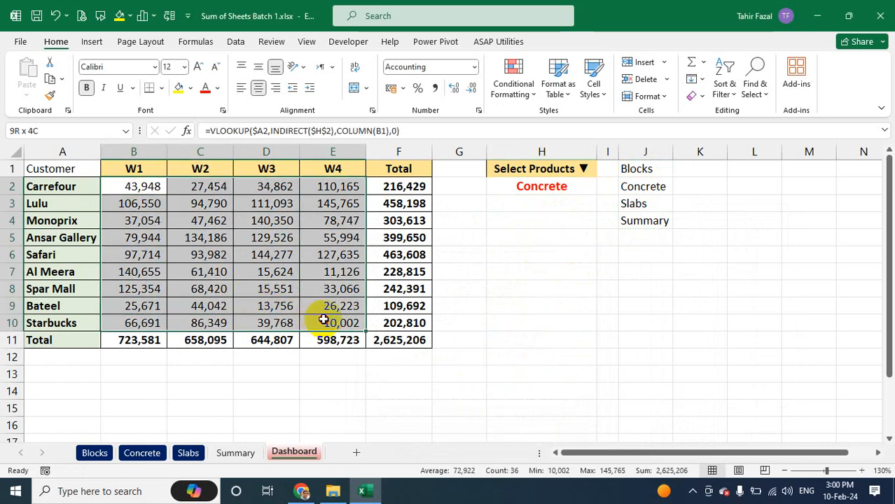
pyautogui.press('Delete')
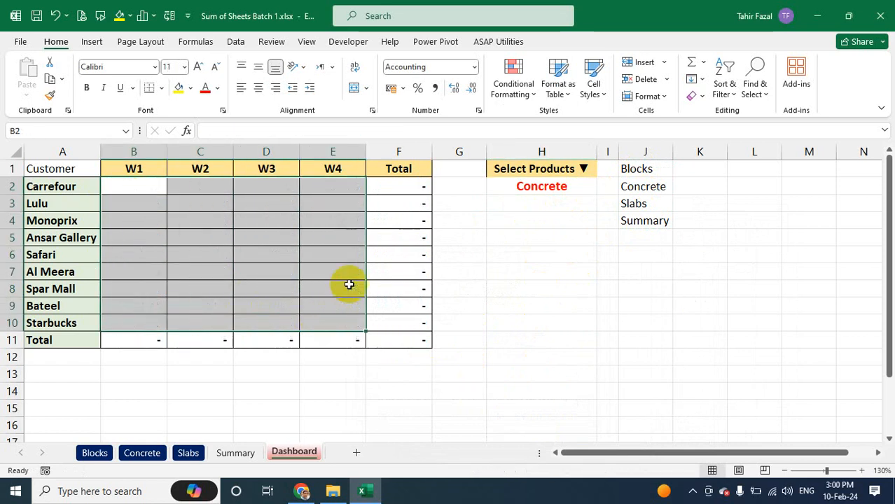
pyautogui.click(143, 186)
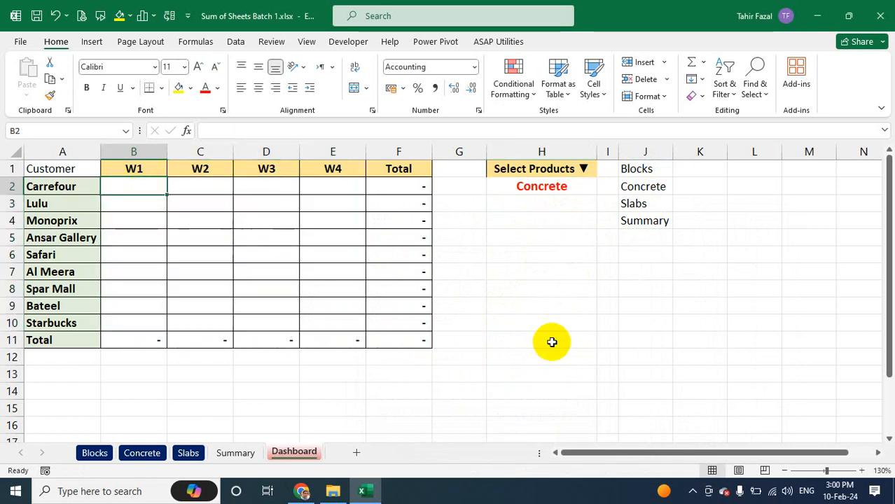
# Enter the direct reference formula =A7 in cell H7
pyautogui.click(580, 275)
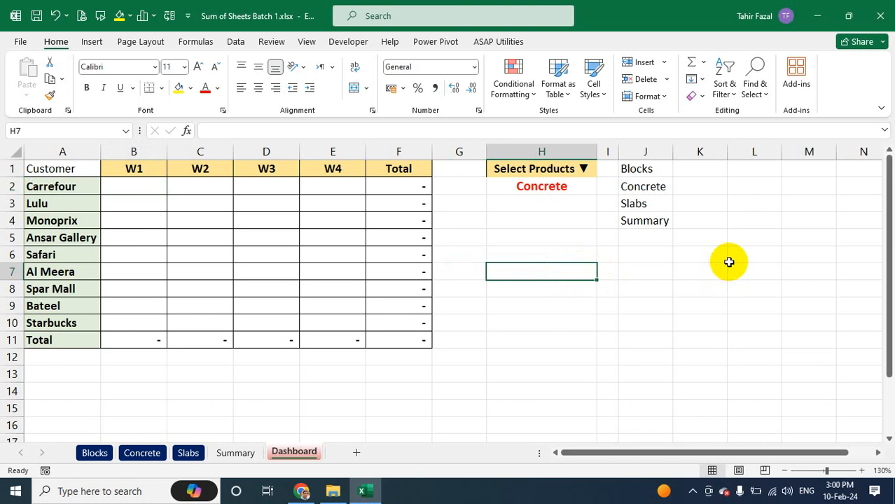
pyautogui.write('=')
pyautogui.press('Left')
pyautogui.press('Left')
pyautogui.press('Left')
pyautogui.press('Left')
pyautogui.press('Left')
pyautogui.press('Left')
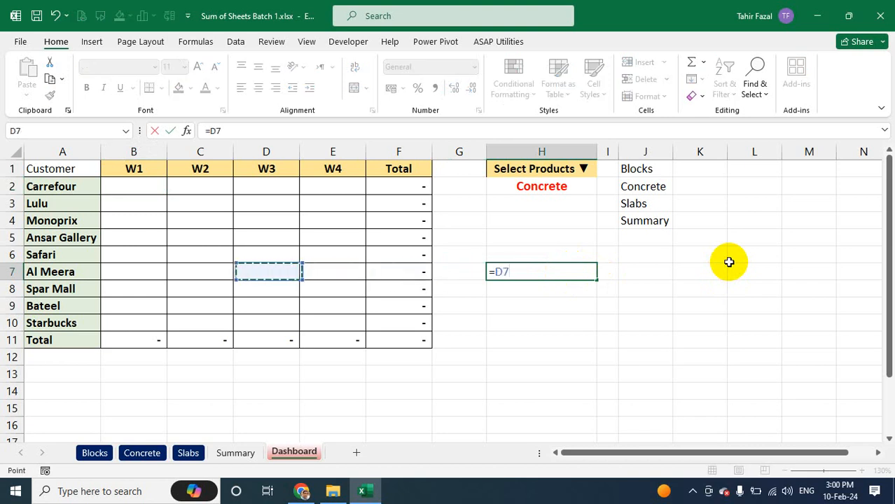
pyautogui.press('Left')
pyautogui.press('Return')
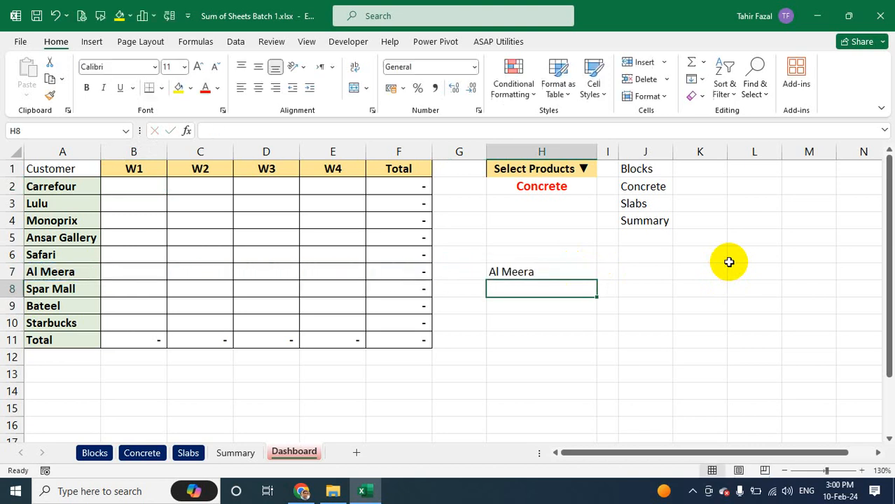
# Replace the formula in H7 with =INDIRECT(A7)
pyautogui.click(516, 267)
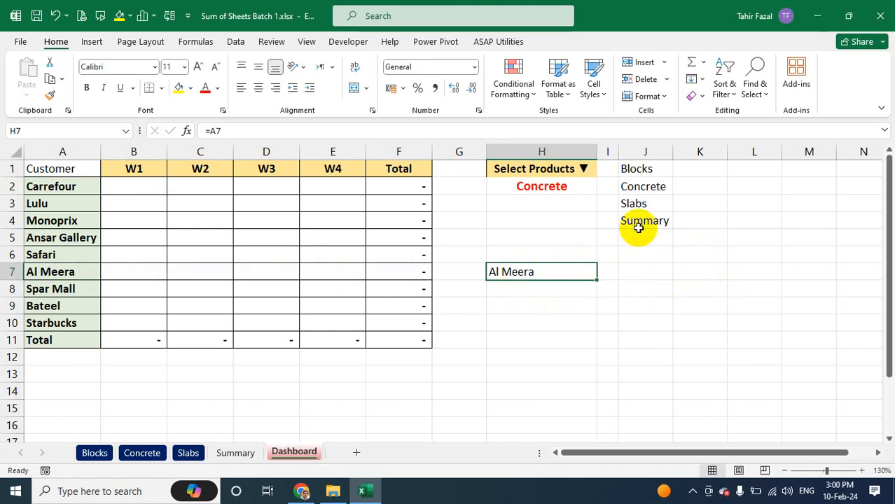
pyautogui.write('=')
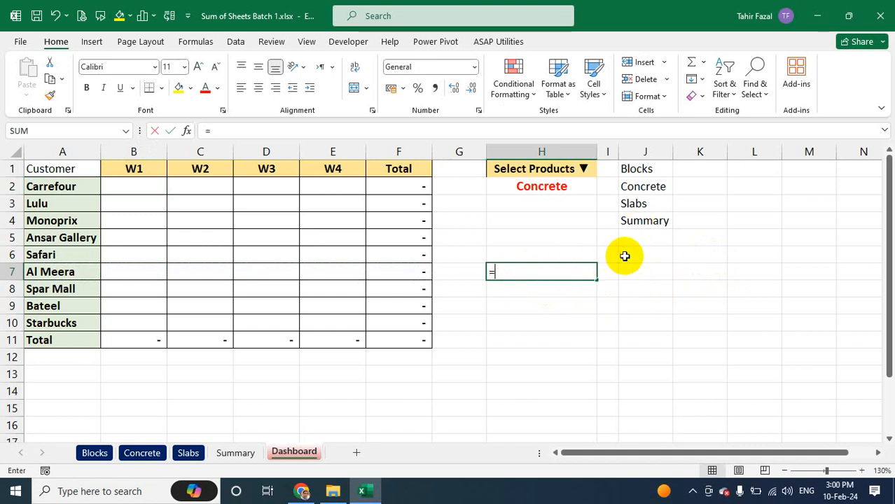
pyautogui.write('INDIR')
pyautogui.write('EC')
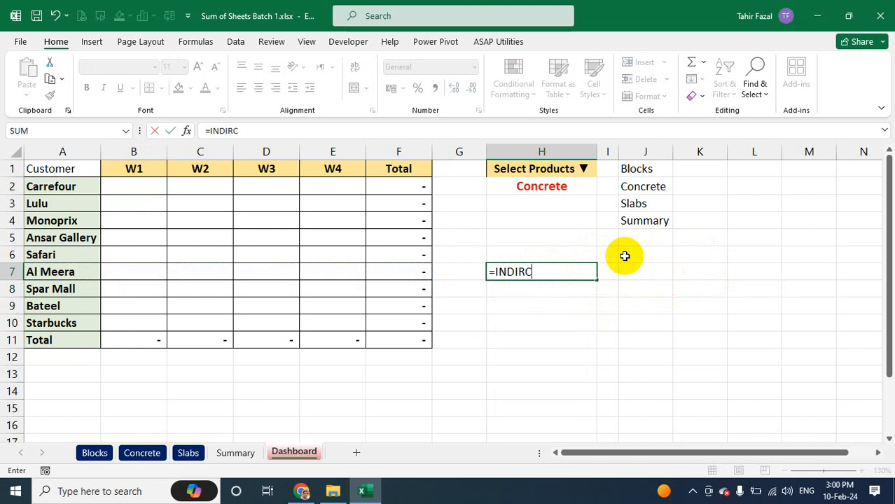
pyautogui.write('T(')
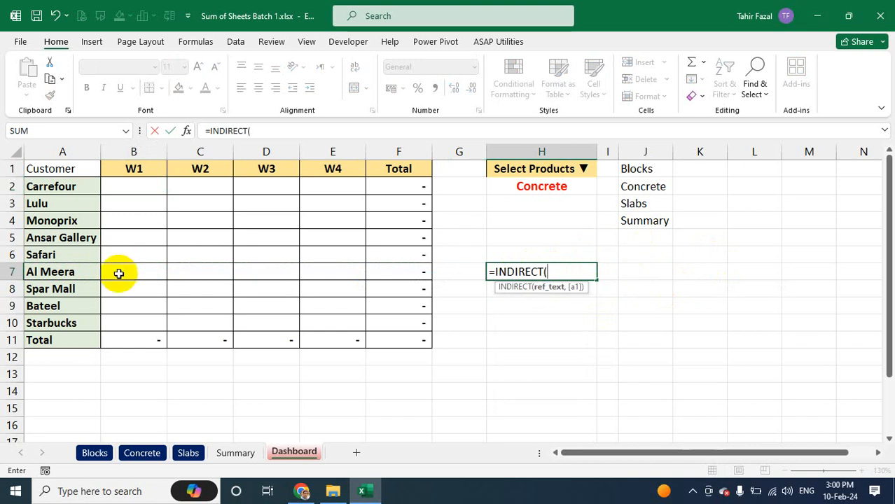
pyautogui.click(52, 272)
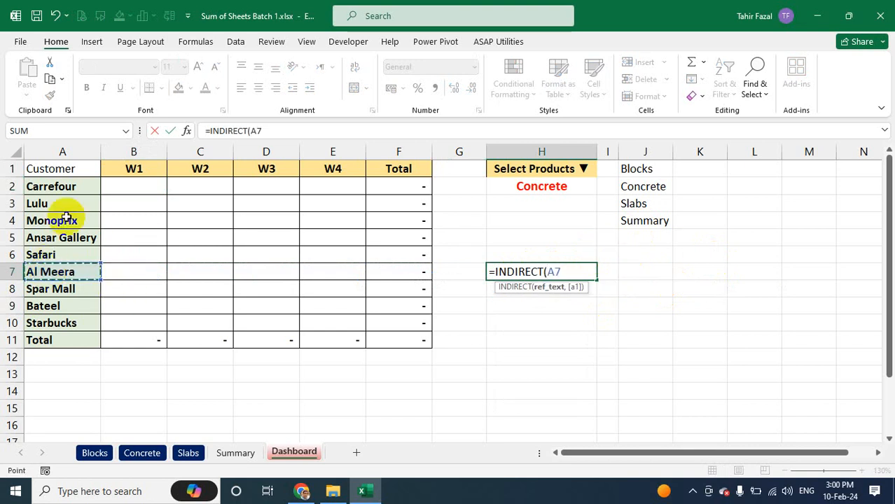
pyautogui.write(')')
pyautogui.press('Return')
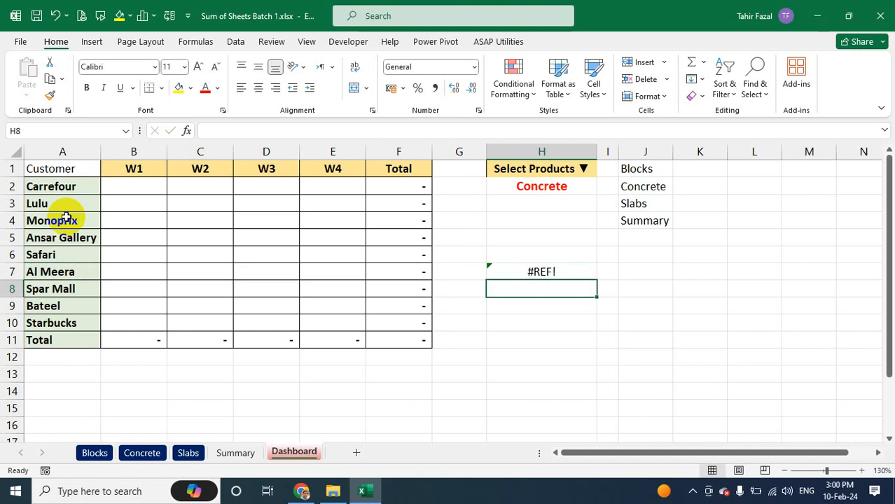
# Enter the text A4 in cell L5 and change the formula in H7 to =INDIRECT(L5)
pyautogui.click(543, 272)
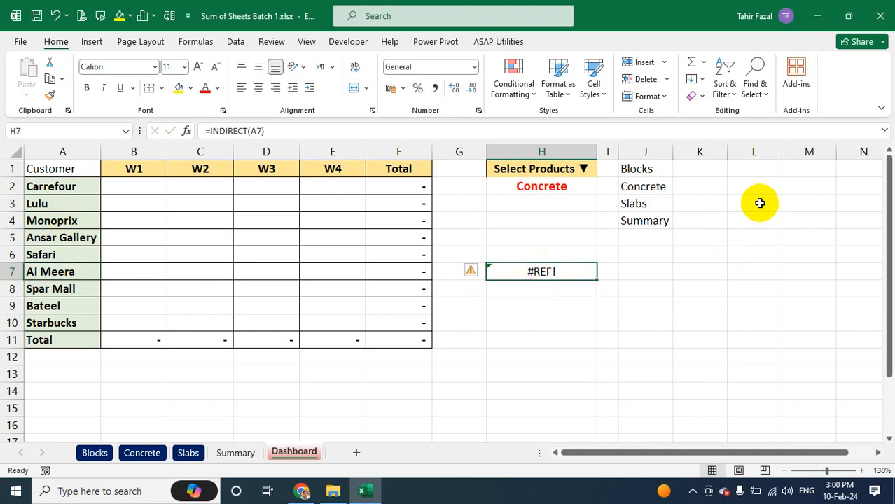
pyautogui.click(765, 236)
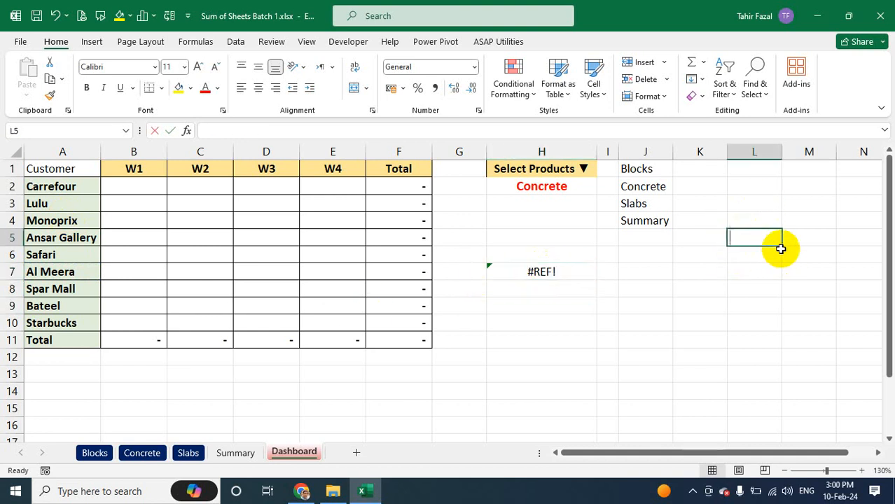
pyautogui.write('A4')
pyautogui.press('Return')
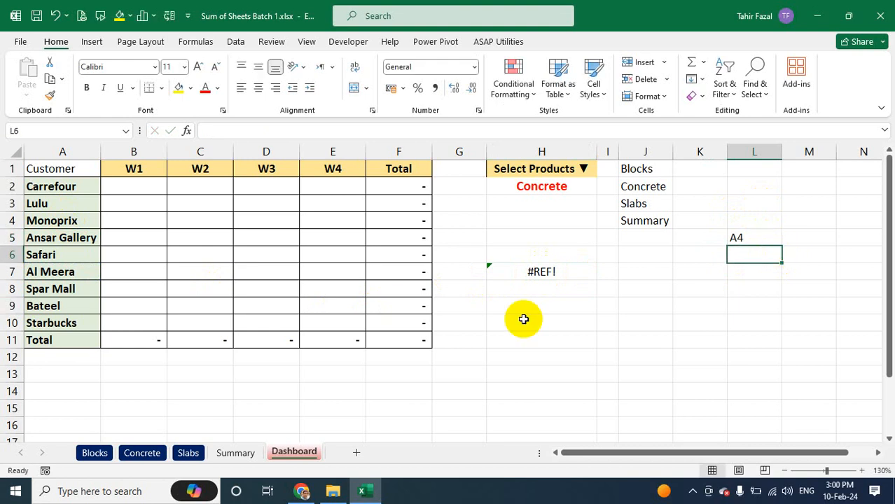
pyautogui.doubleClick(557, 271)
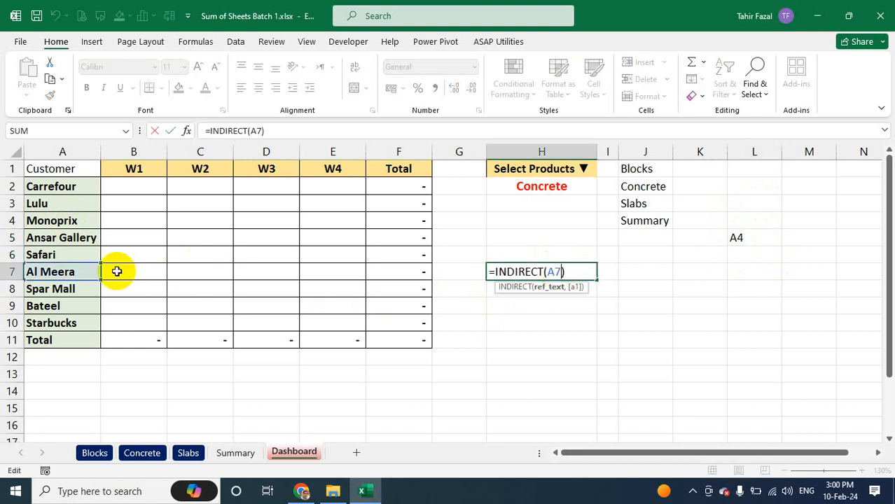
pyautogui.moveTo(101, 272); pyautogui.dragTo(747, 250)
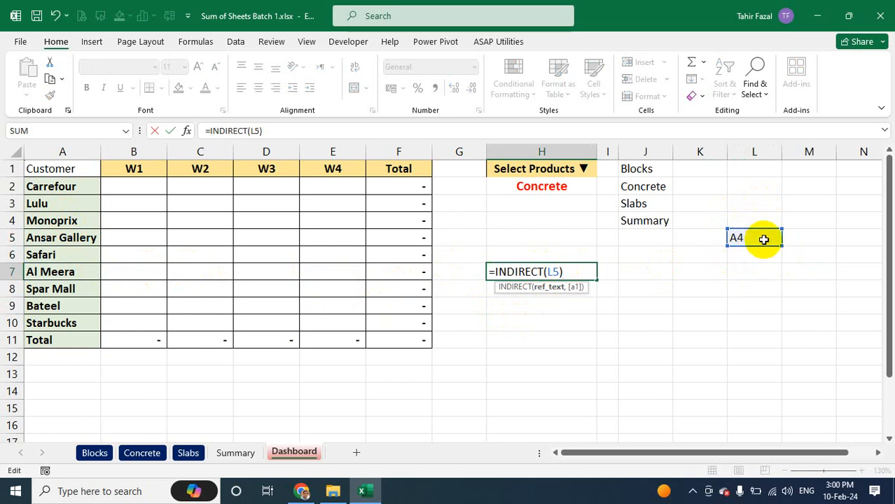
pyautogui.press('Return')
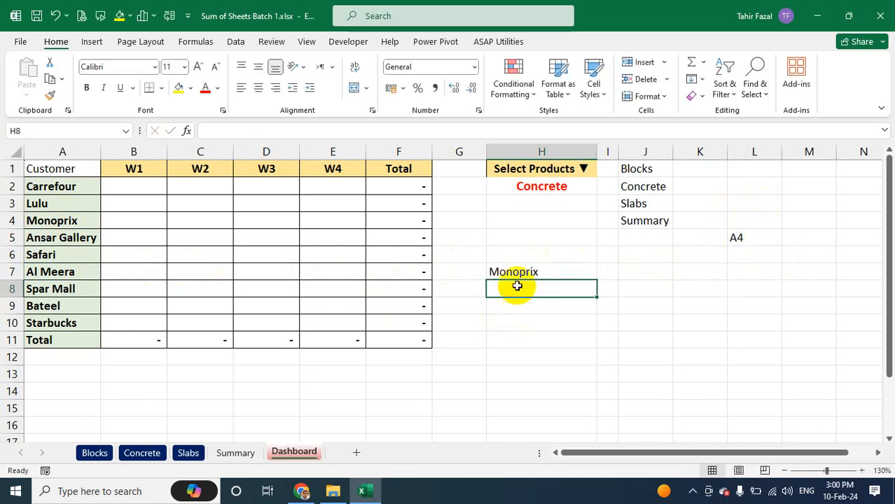
# Change the cell address text in L5 to A6 to test the INDIRECT formula
pyautogui.click(524, 273)
pyautogui.click(763, 240)
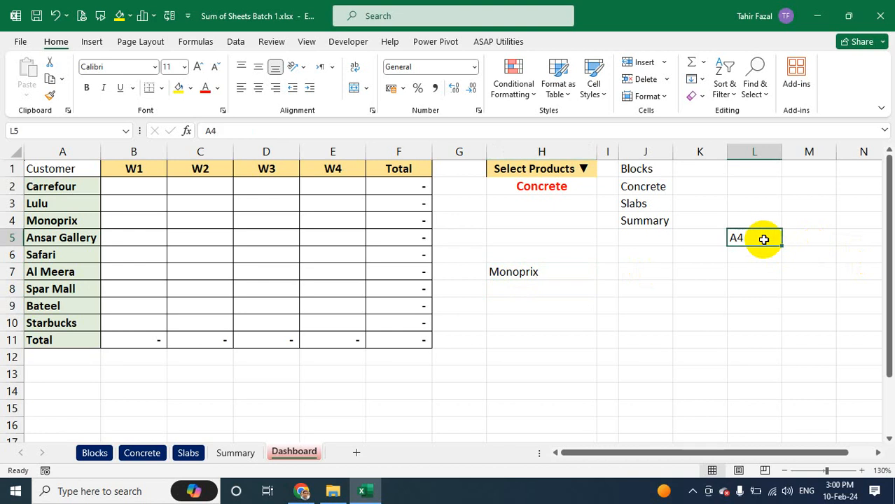
pyautogui.write('A')
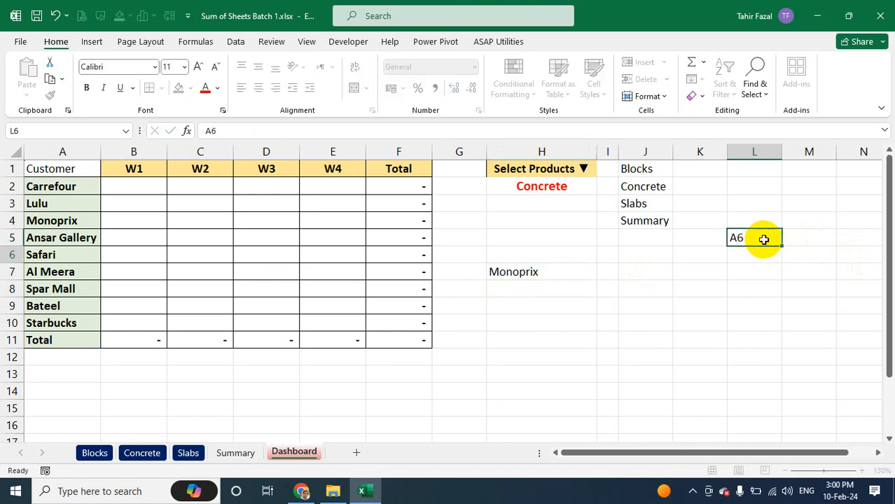
pyautogui.write('6')
pyautogui.press('Return')
# Clear the trial address from L5 and the INDIRECT formula from H7
pyautogui.click(512, 274)
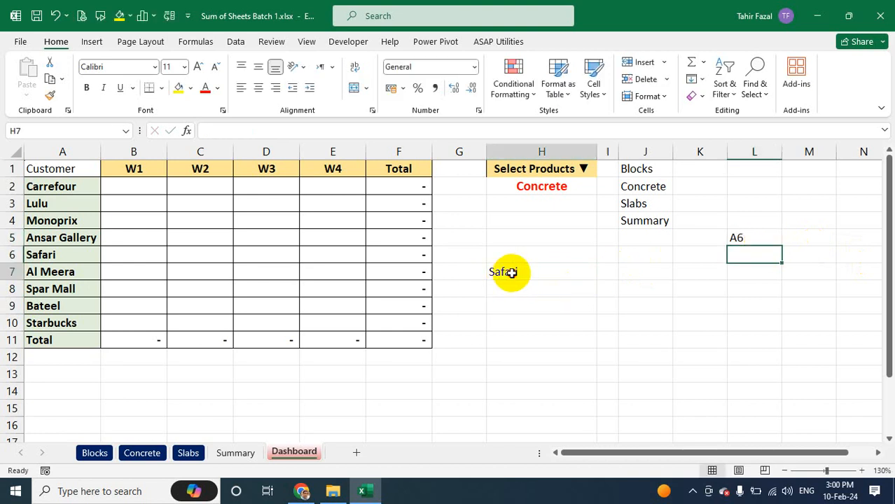
pyautogui.click(753, 241)
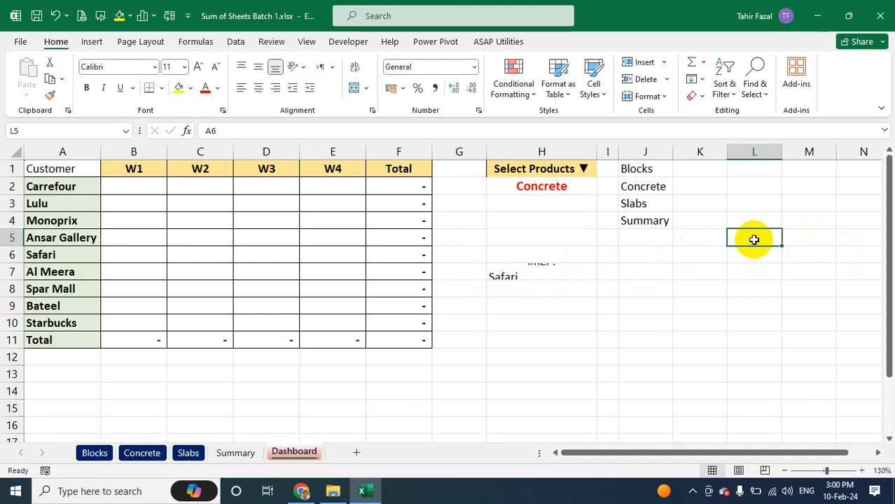
pyautogui.click(535, 272)
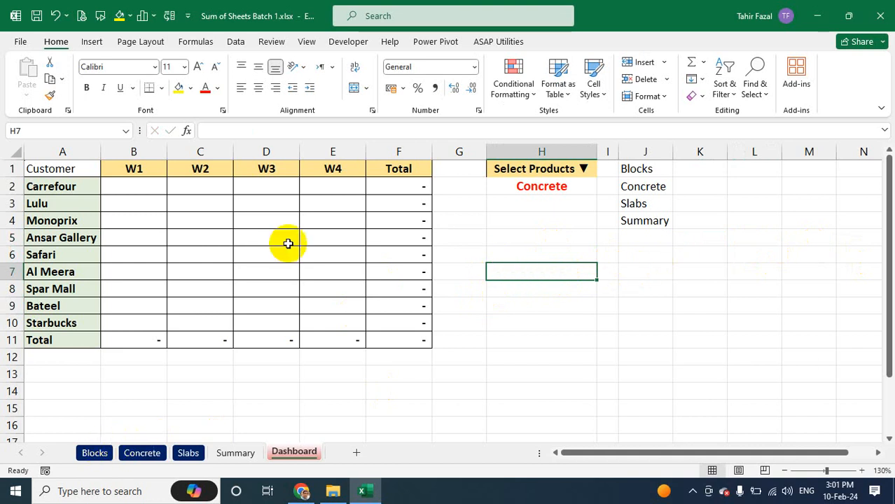
# Fill B2:E10 of the Dashboard with the formula =VLOOKUP($A2,INDIRECT($H$2),COLUMN(B1),0)
pyautogui.moveTo(155, 188); pyautogui.dragTo(323, 318)
pyautogui.write('=VL')
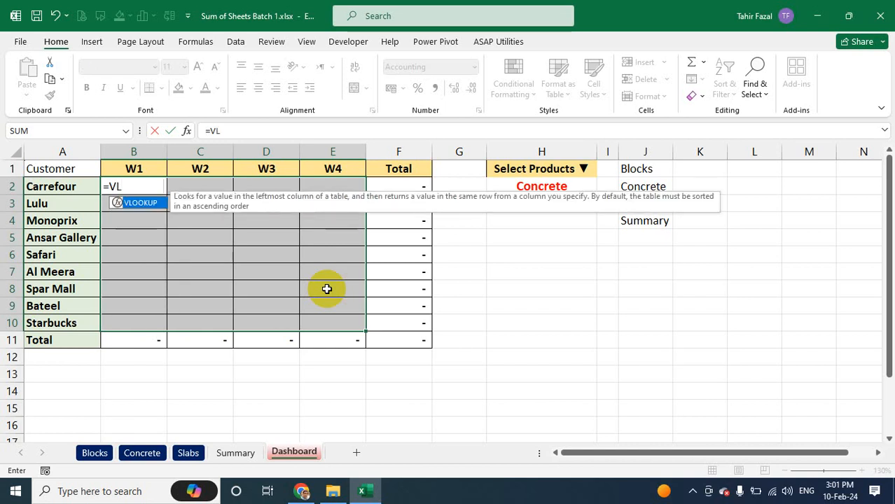
pyautogui.press('Tab')
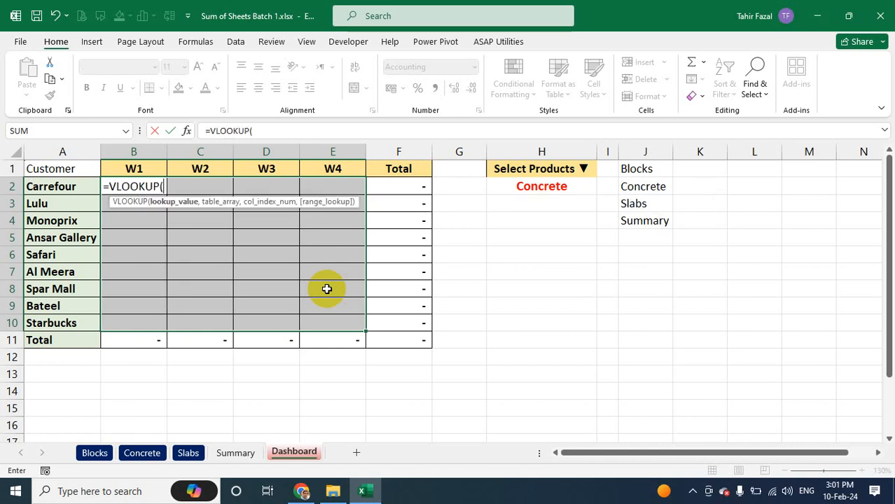
pyautogui.press('Left')
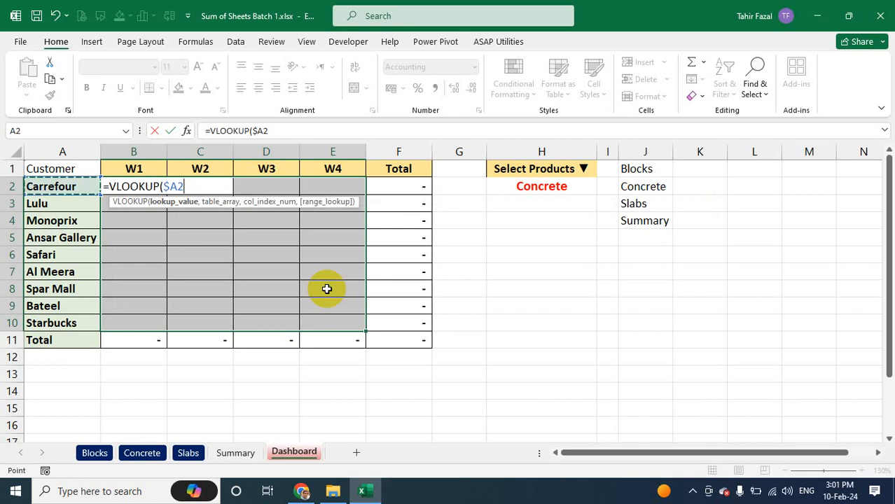
pyautogui.write(',')
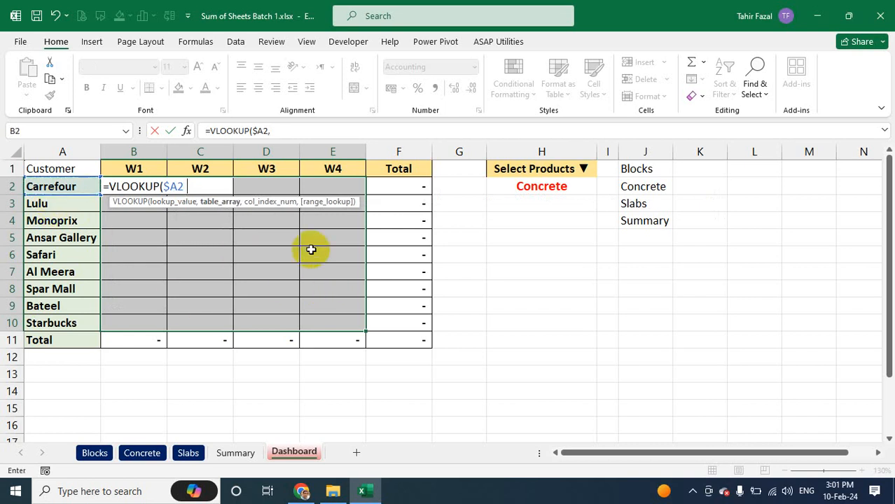
pyautogui.write('INDIRECT(')
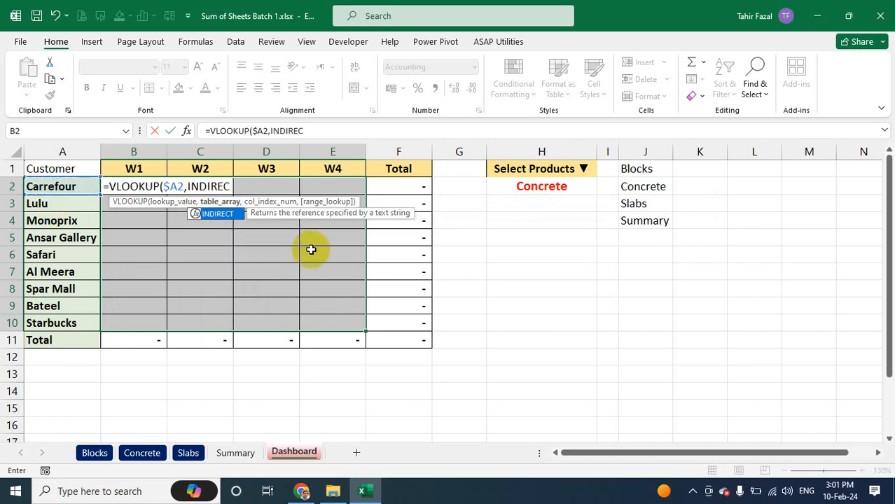
pyautogui.click(547, 189)
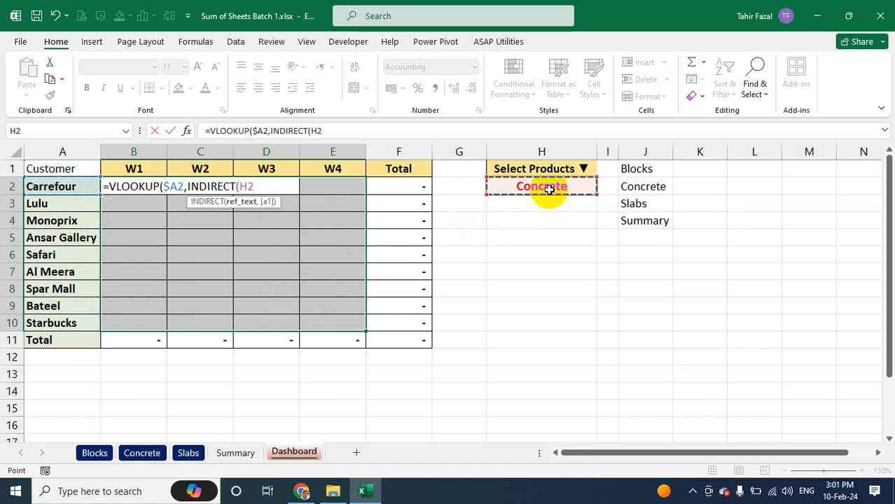
pyautogui.write(')')
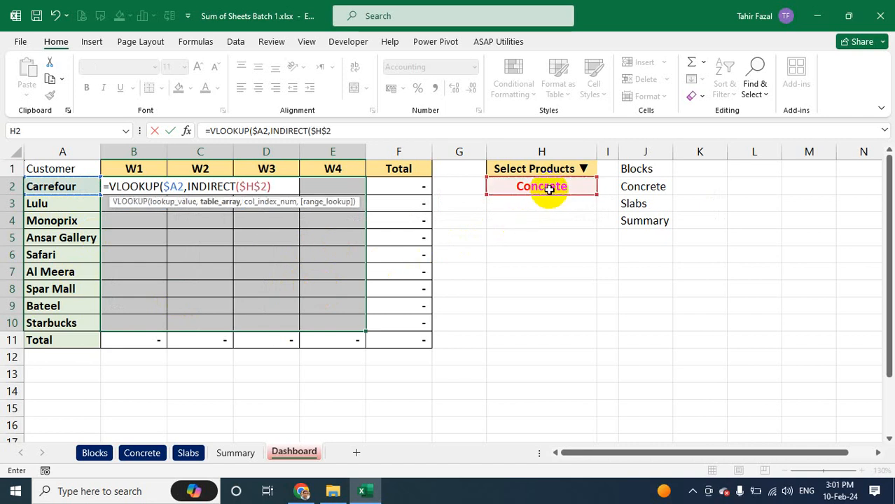
pyautogui.write(',col')
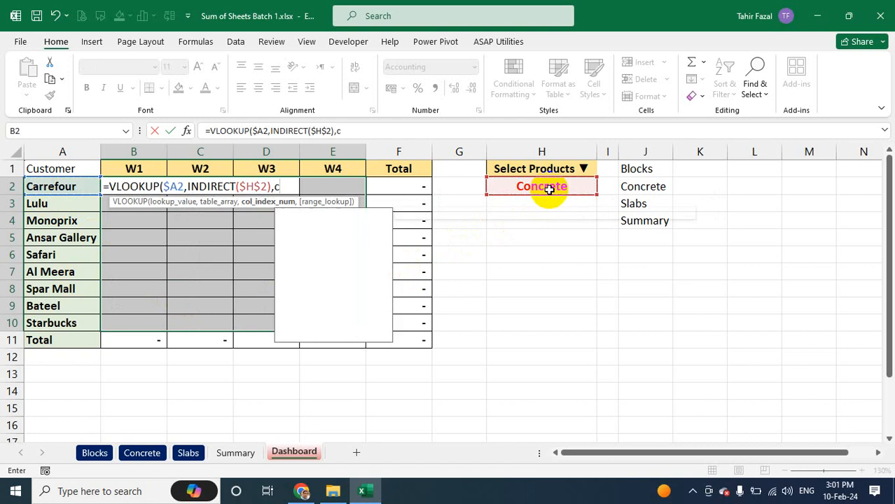
pyautogui.press('Tab')
pyautogui.write('B')
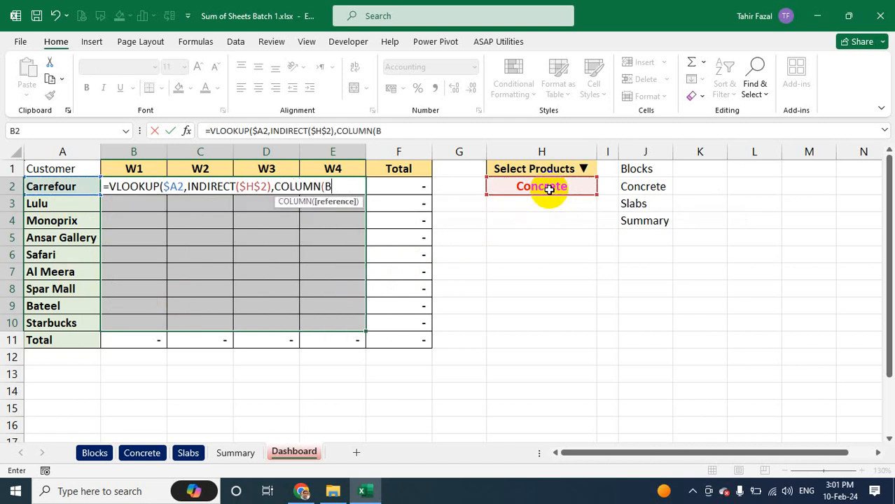
pyautogui.write('1)')
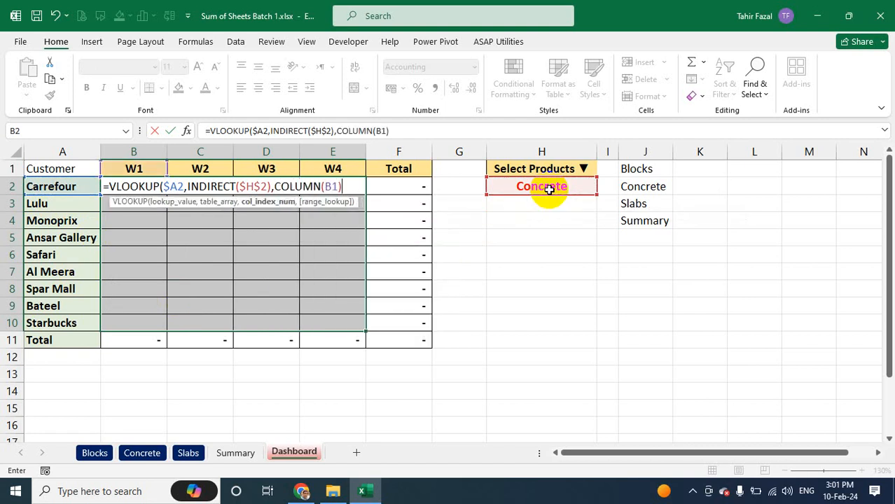
pyautogui.write(',0)')
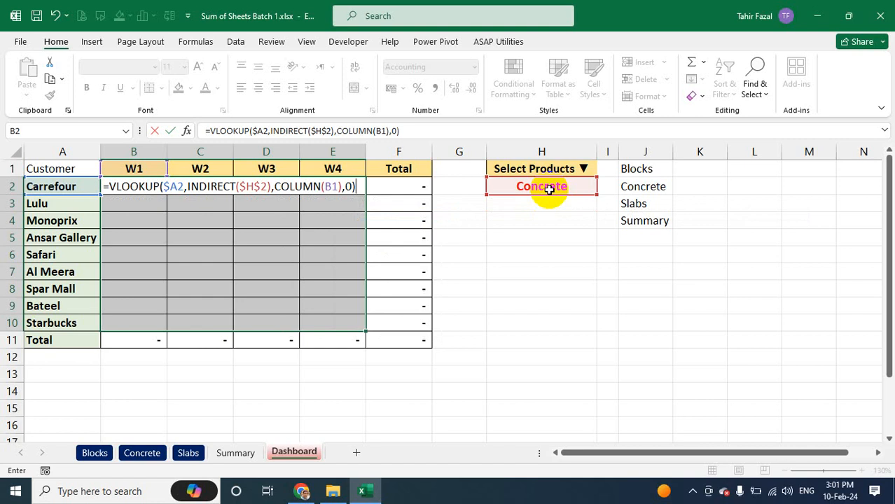
pyautogui.hotkey('ctrl', 'Return')
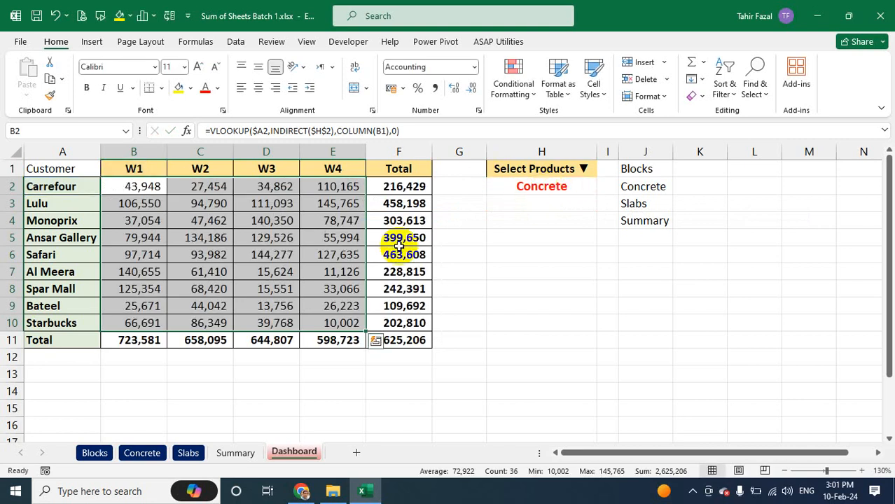
# Test the product drop-down in H2 by choosing Blocks and finally Summary
pyautogui.click(553, 175)
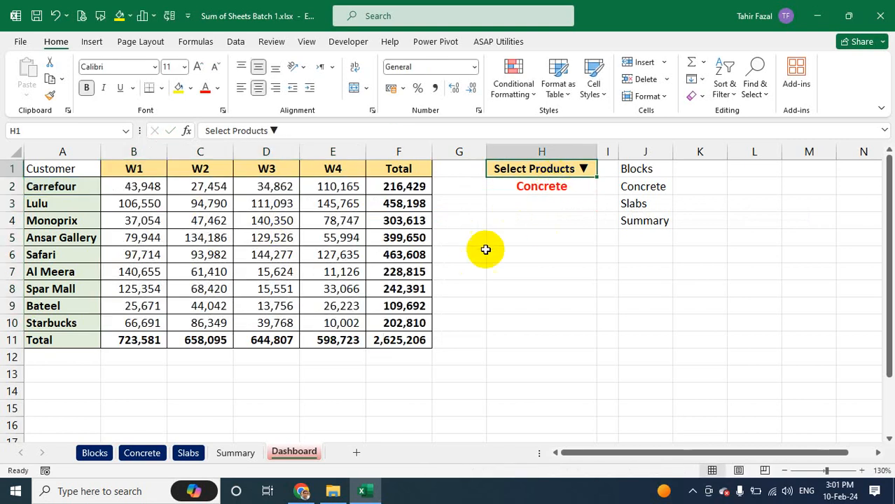
pyautogui.click(544, 191)
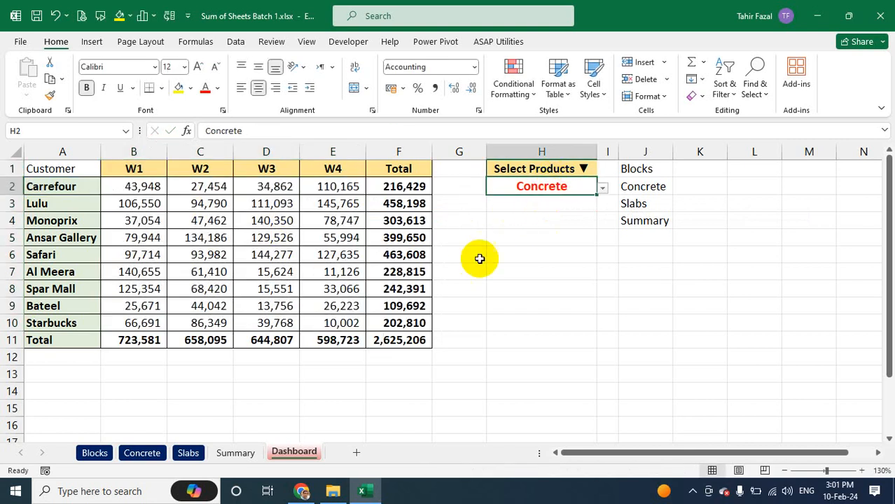
pyautogui.click(602, 188)
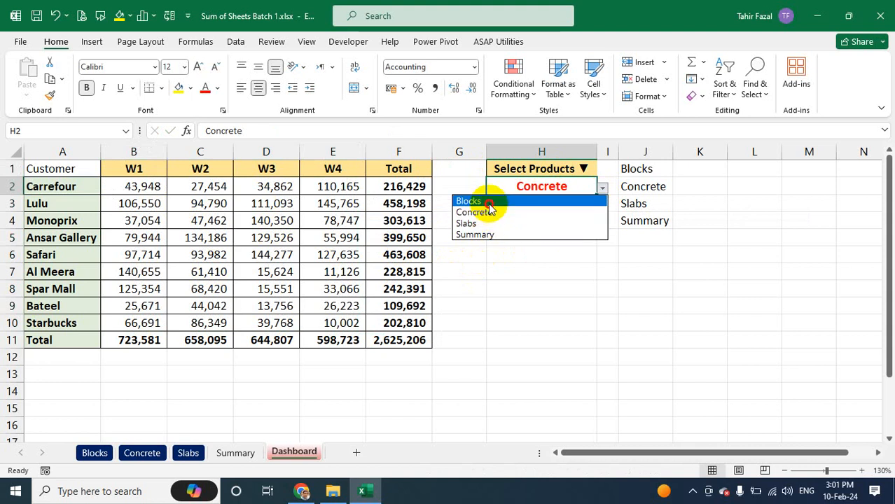
pyautogui.click(489, 201)
pyautogui.click(602, 188)
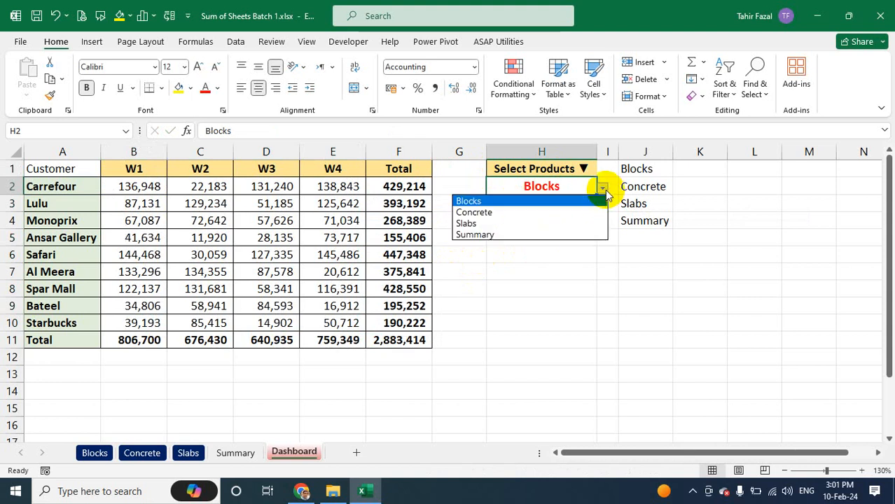
pyautogui.click(494, 237)
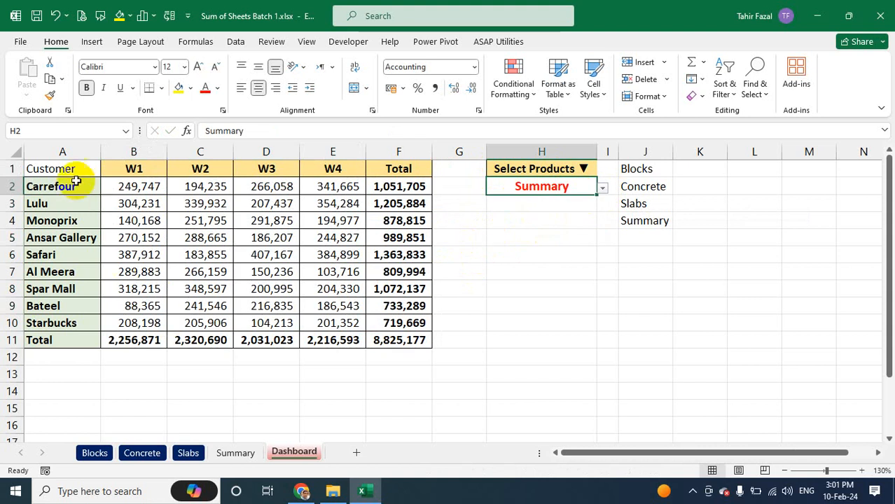
# Insert a clustered column chart from A1:E10 and move it over the table so that cell H2 stays clear
pyautogui.moveTo(55, 173); pyautogui.dragTo(323, 322)
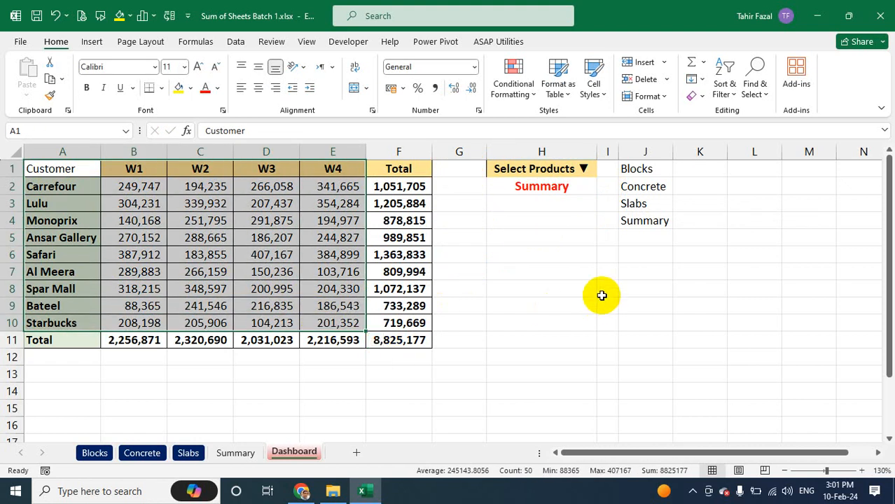
pyautogui.hotkey('alt', 'F1')
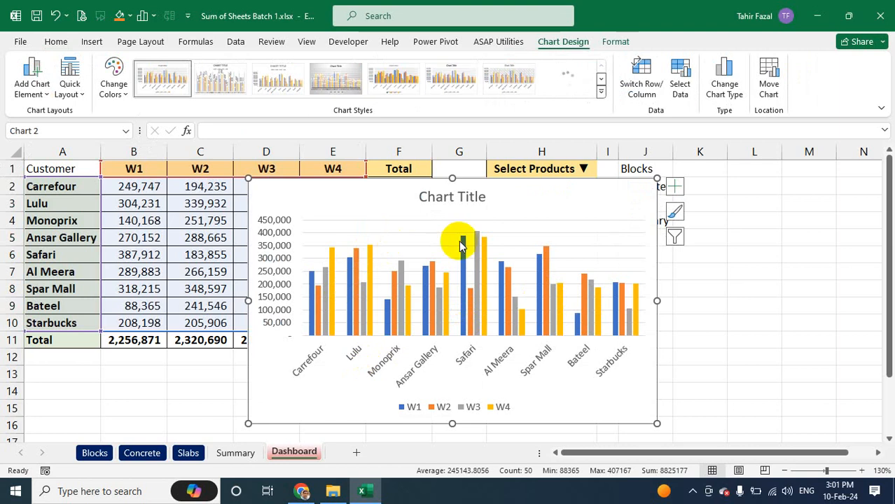
pyautogui.moveTo(635, 180); pyautogui.dragTo(589, 195)
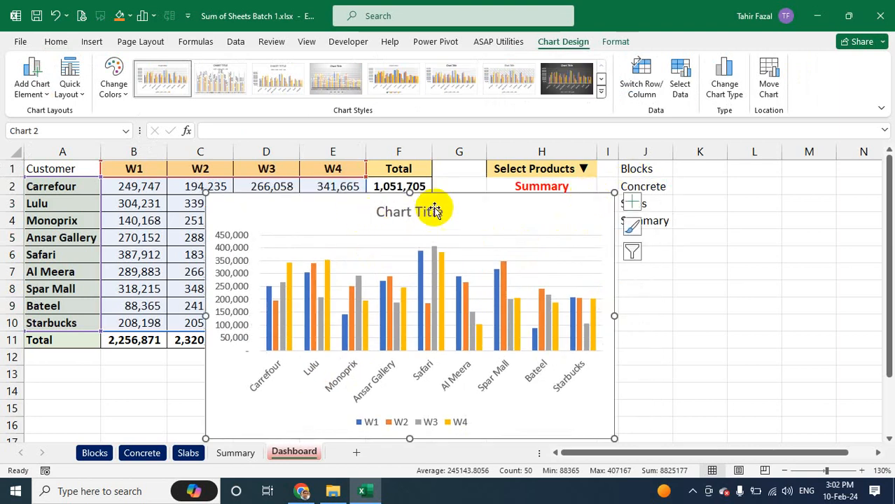
pyautogui.moveTo(571, 196); pyautogui.dragTo(490, 202)
# Switch the product in H2 to Concrete and back to Summary to check that the chart follows the selection
pyautogui.click(569, 186)
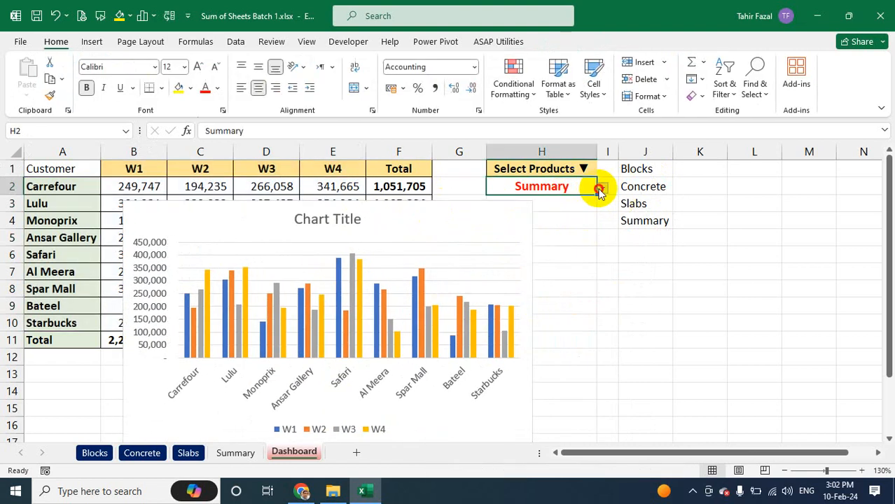
pyautogui.click(602, 188)
pyautogui.click(519, 214)
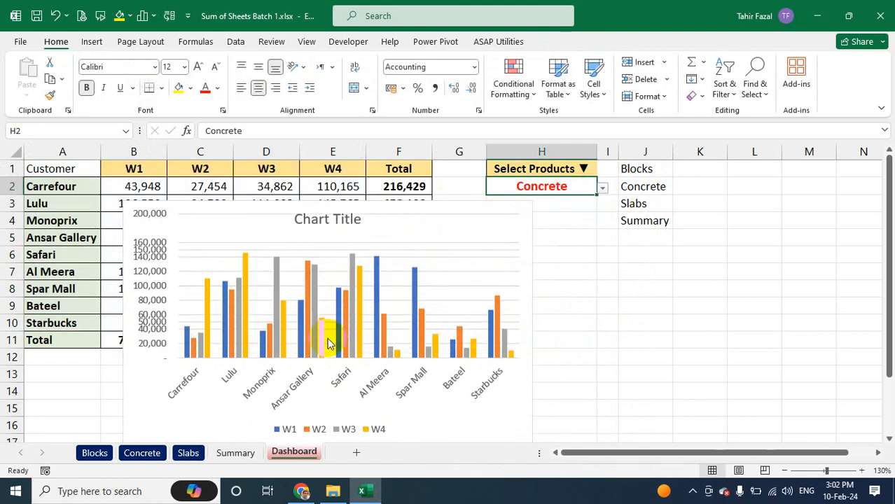
pyautogui.click(602, 189)
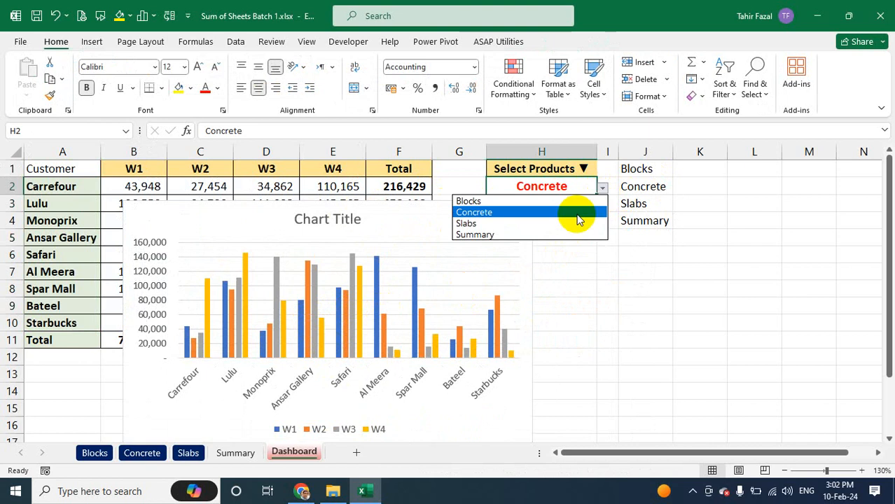
pyautogui.click(514, 236)
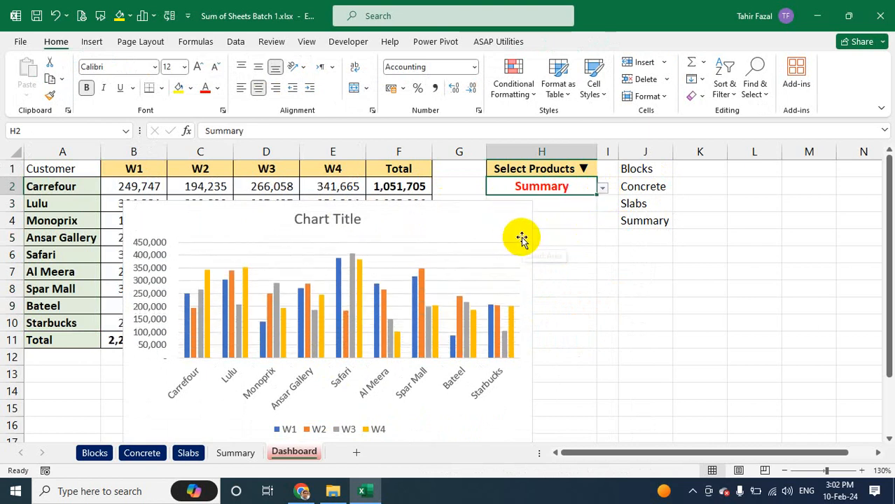
# Set the display units of the chart's vertical axis to Hundreds
pyautogui.click(147, 270)
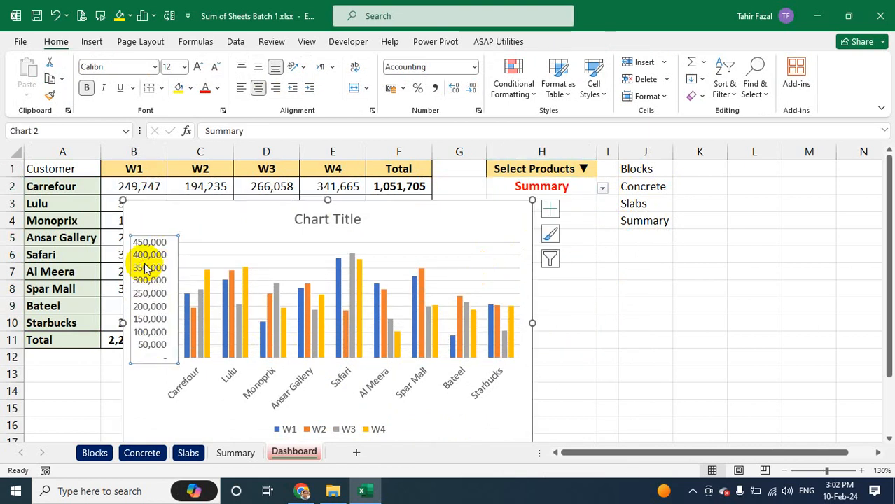
pyautogui.doubleClick(146, 270)
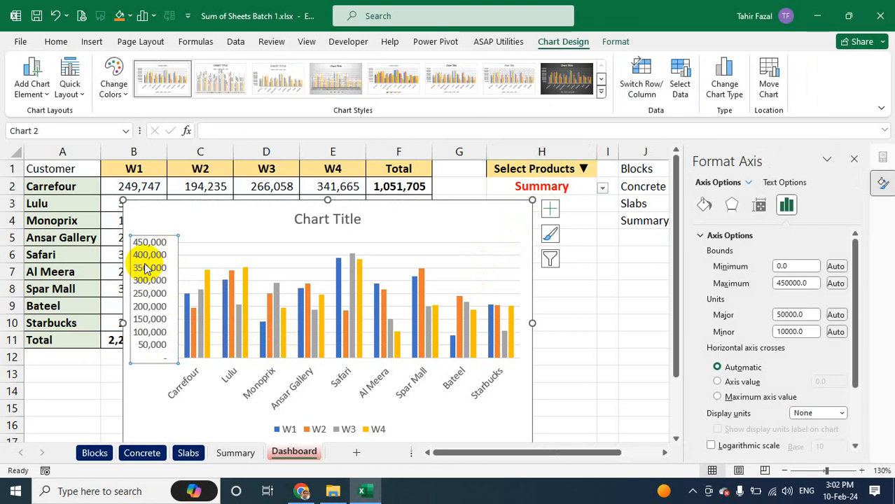
pyautogui.click(854, 161)
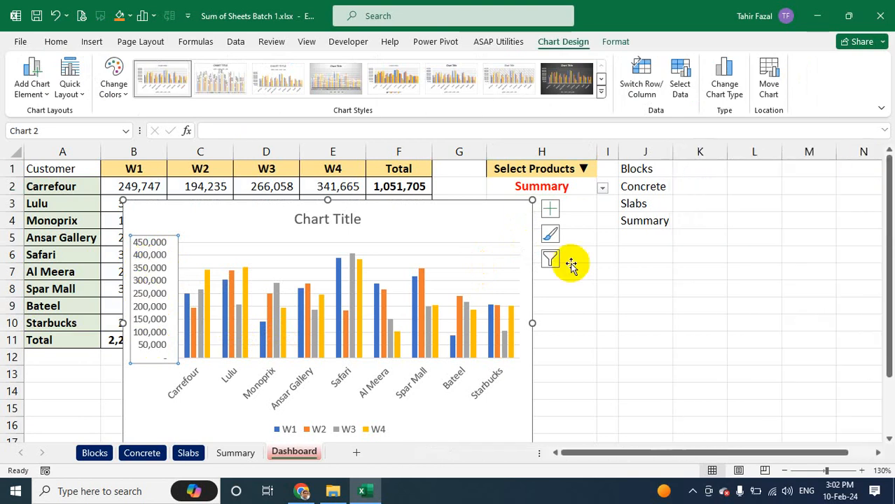
pyautogui.doubleClick(172, 281)
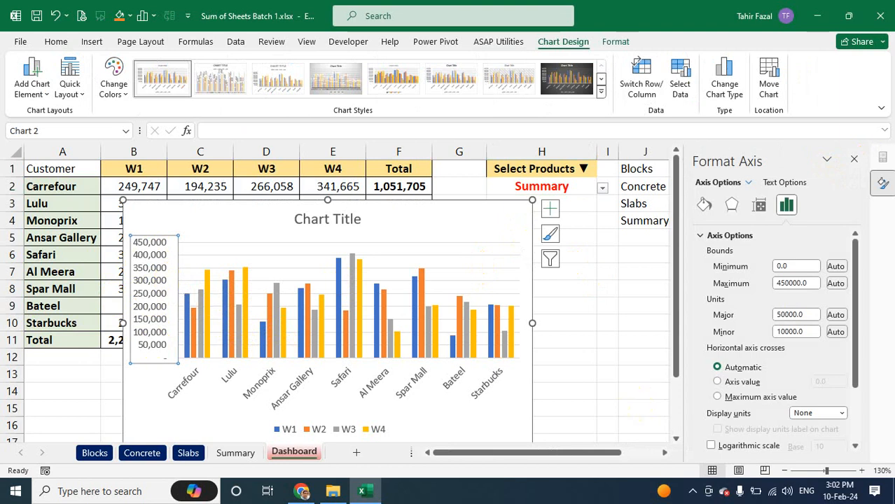
pyautogui.click(843, 414)
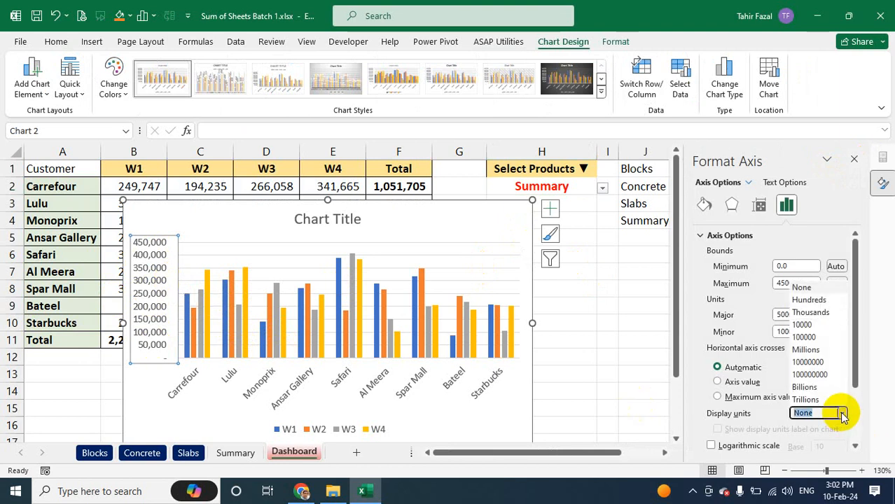
pyautogui.click(813, 300)
pyautogui.click(610, 358)
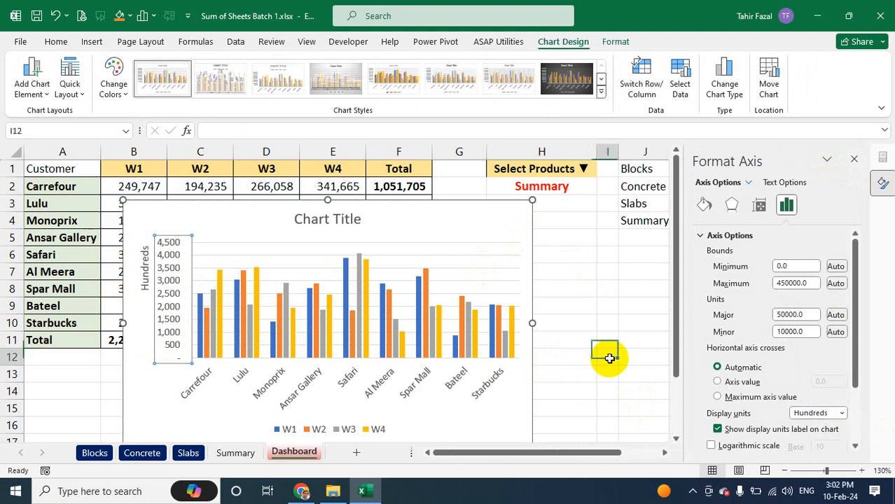
# Widen the chart and place it across columns A to H, with its top edge at row 3
pyautogui.click(532, 370)
pyautogui.moveTo(531, 323); pyautogui.dragTo(620, 323)
pyautogui.hotkey('ctrl', 'z')
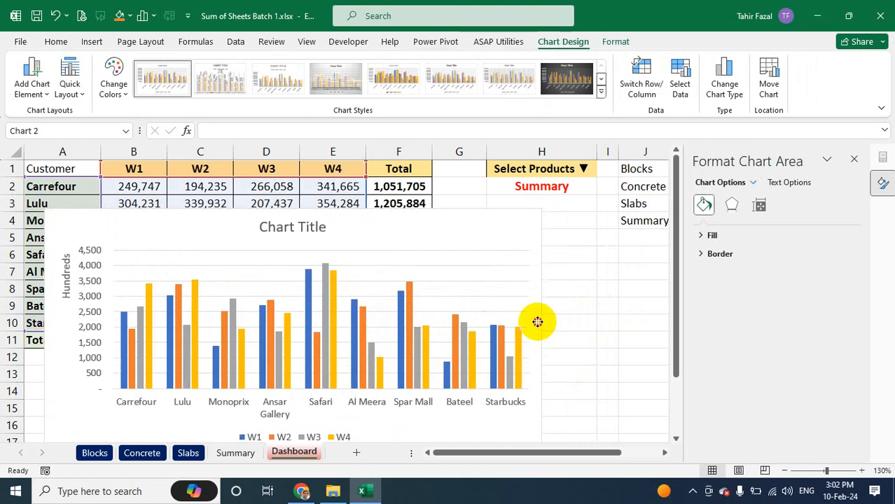
# Link the chart title to the selected product with =Dashboard!$H$2 and make the title text bold and larger
pyautogui.click(289, 230)
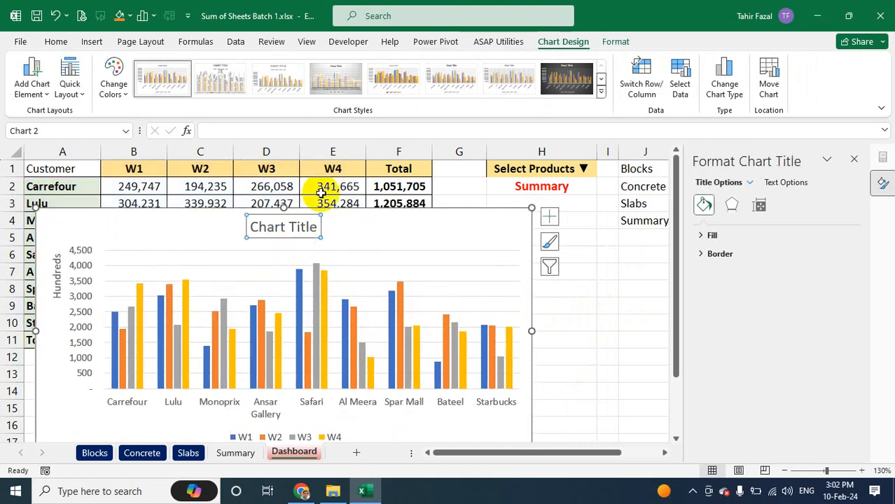
pyautogui.click(285, 133)
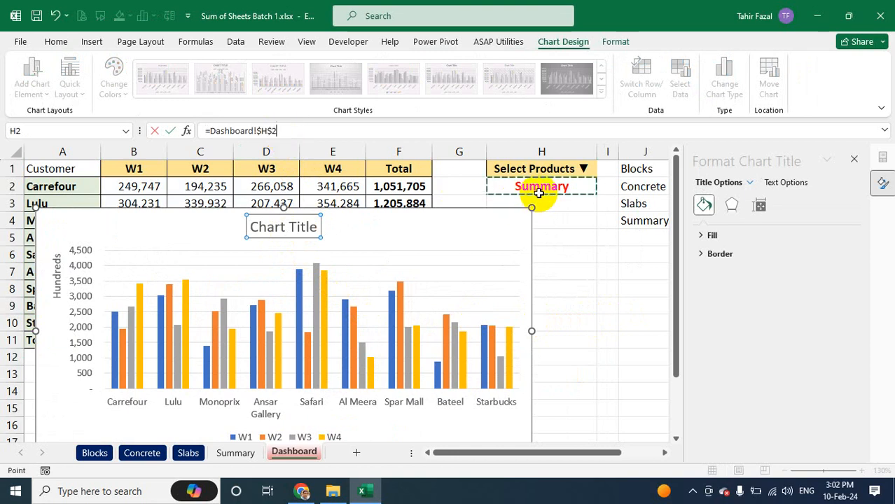
pyautogui.press('Return')
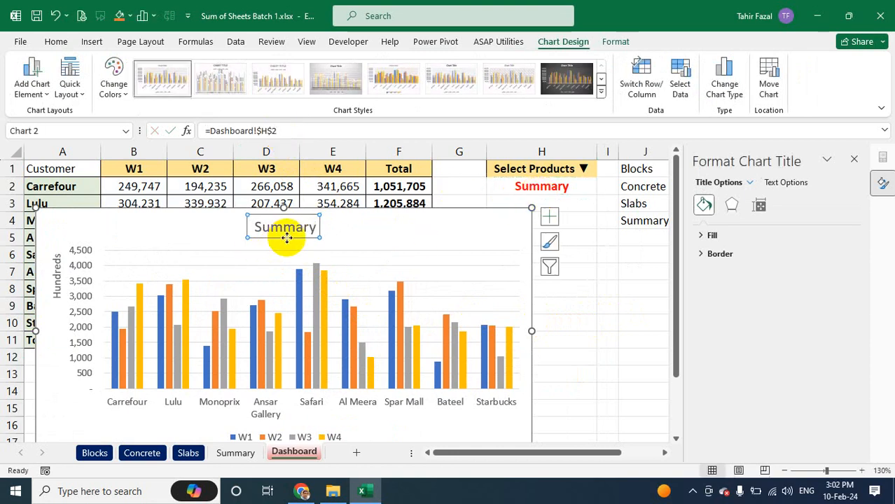
pyautogui.hotkey('ctrl', 'shift', '.')
pyautogui.hotkey('ctrl', 'shift', '.')
pyautogui.hotkey('ctrl', 'shift', '.')
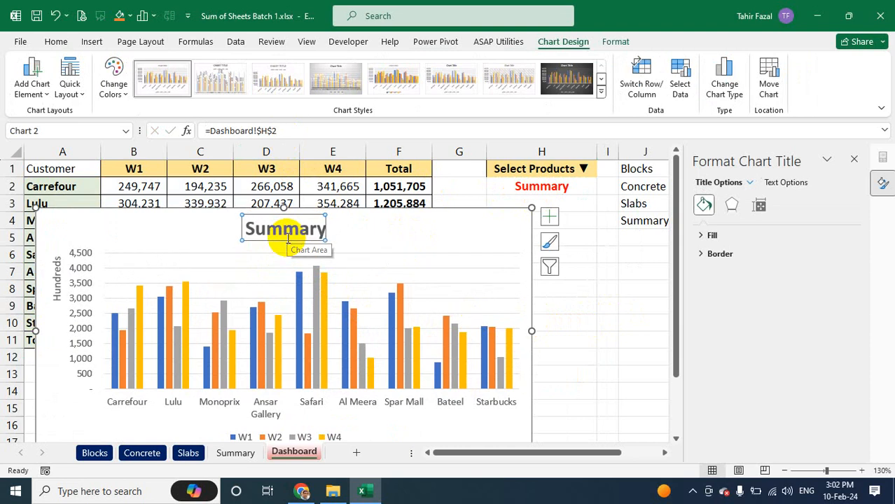
# Format the chart title as red 18 pt text and recolor the chart with the fourth Colorful palette of greens, blue and gold
pyautogui.hotkey('ctrl', 'shift', ',')
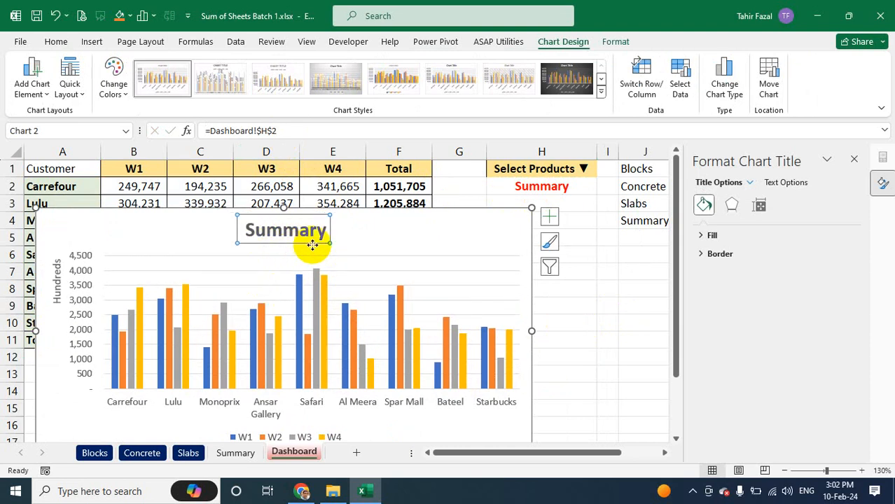
pyautogui.click(70, 47)
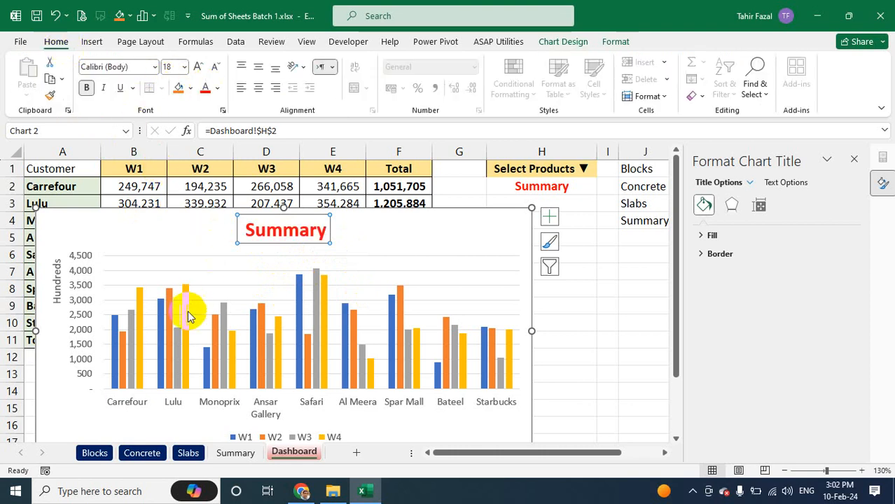
pyautogui.click(379, 210)
pyautogui.click(574, 44)
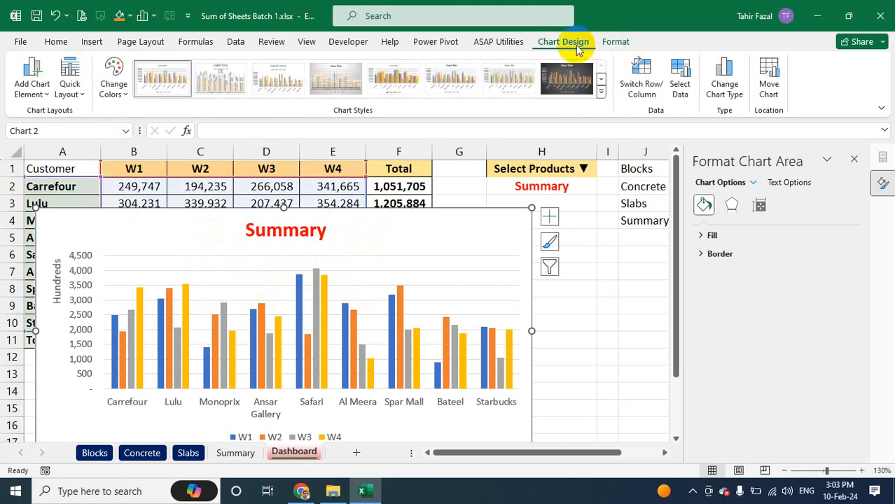
pyautogui.click(114, 82)
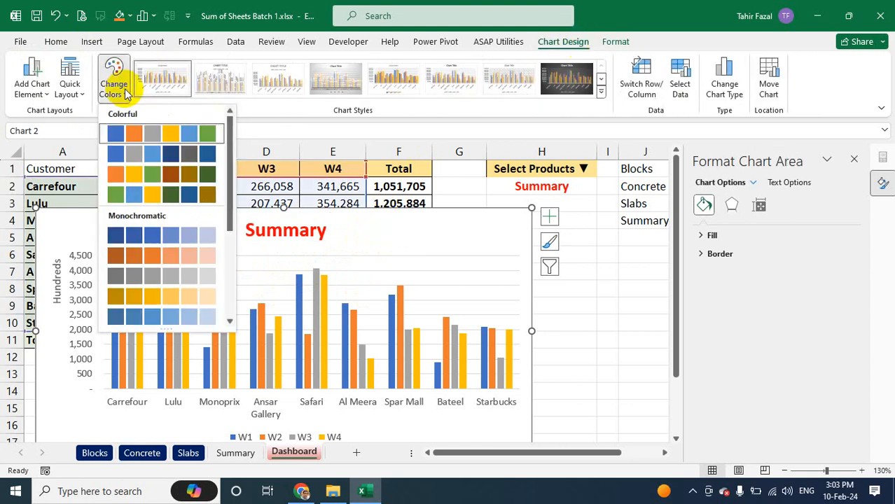
pyautogui.click(189, 196)
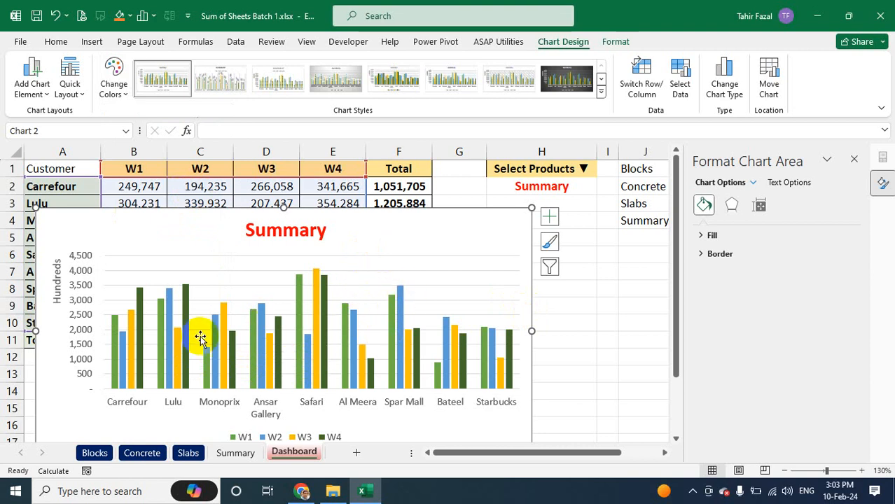
# Set the chart columns' series overlap to -22% and their gap width to 91%
pyautogui.click(403, 328)
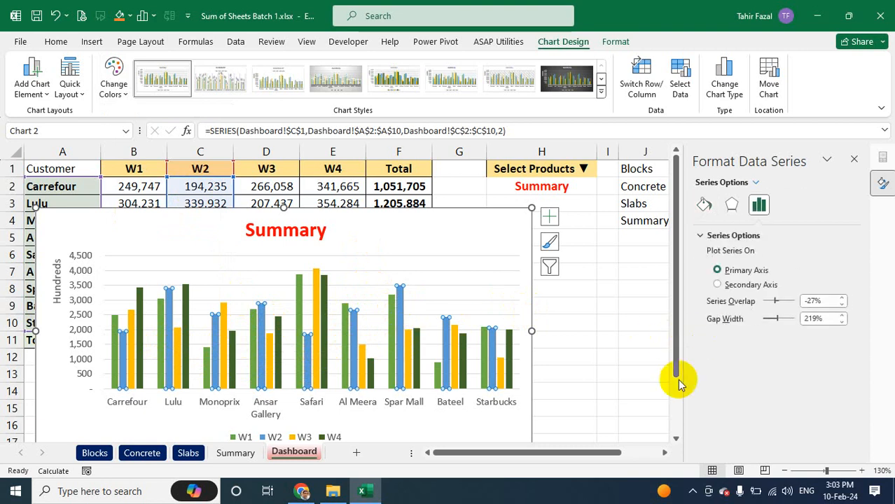
pyautogui.click(772, 320)
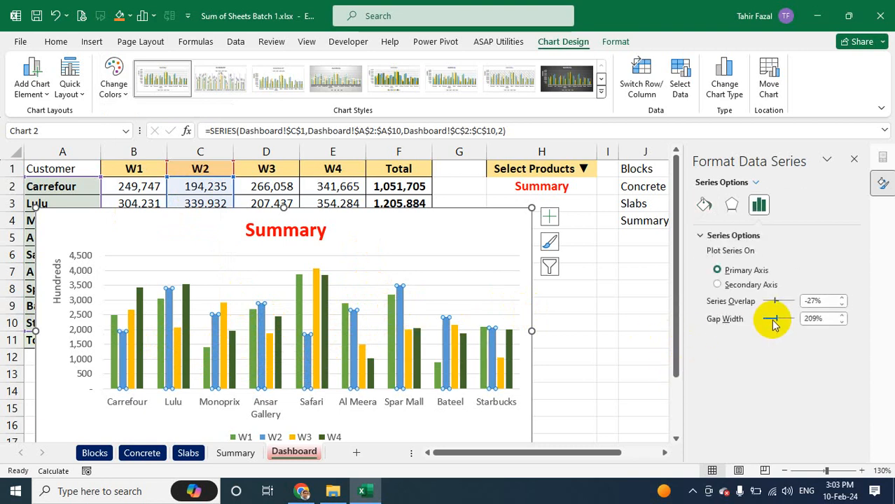
pyautogui.moveTo(773, 319); pyautogui.dragTo(788, 306)
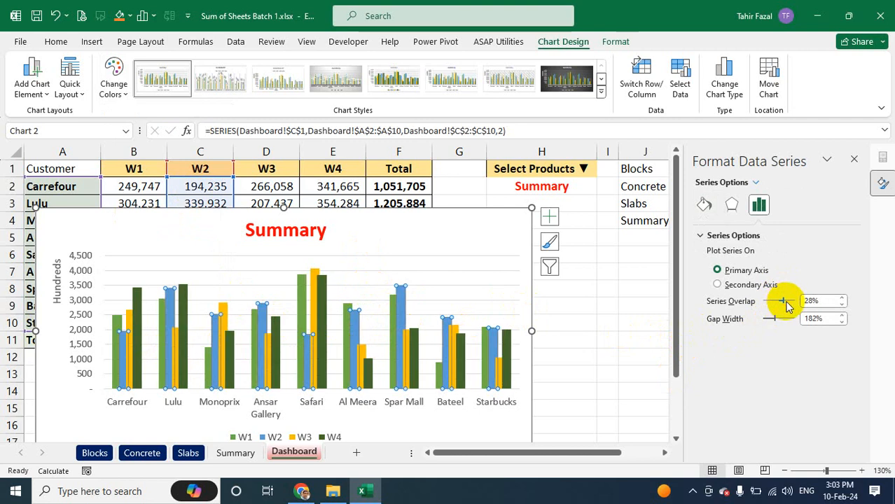
pyautogui.click(785, 306)
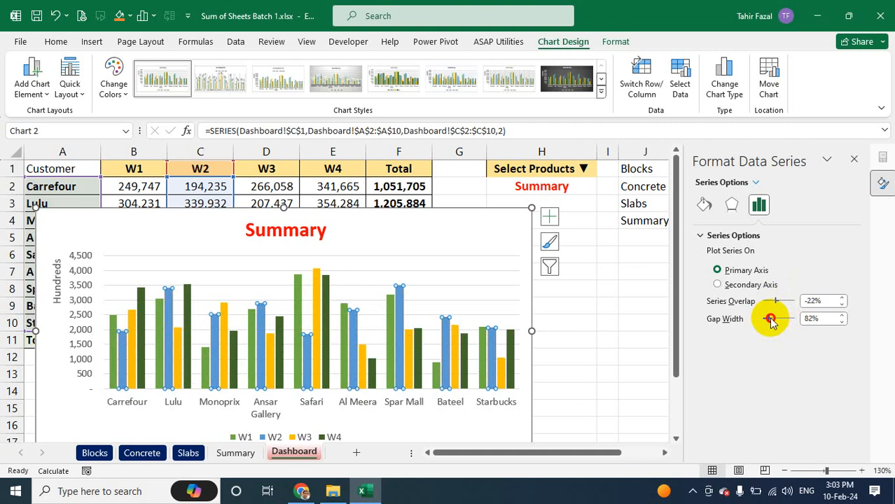
pyautogui.moveTo(770, 320); pyautogui.dragTo(769, 319)
pyautogui.click(604, 331)
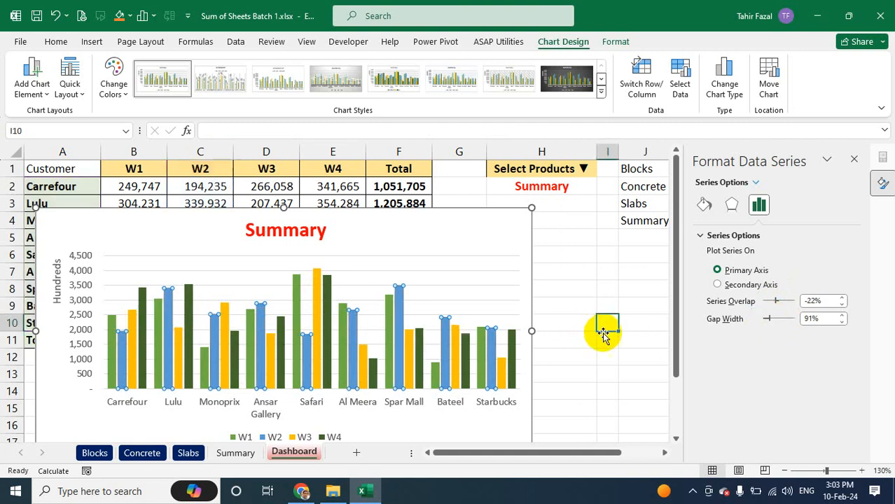
# Change the W2 series to Line with Markers, keeping the other series as clustered columns
pyautogui.click(262, 326)
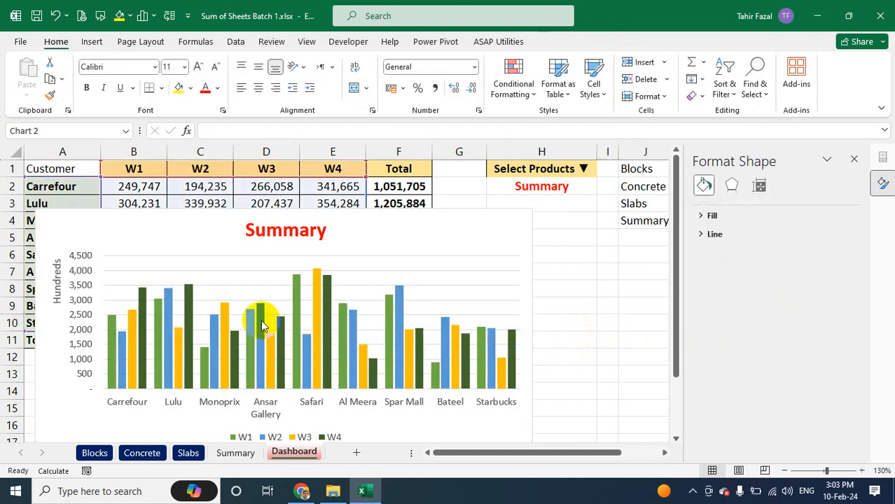
pyautogui.click(261, 326)
pyautogui.rightClick(262, 326)
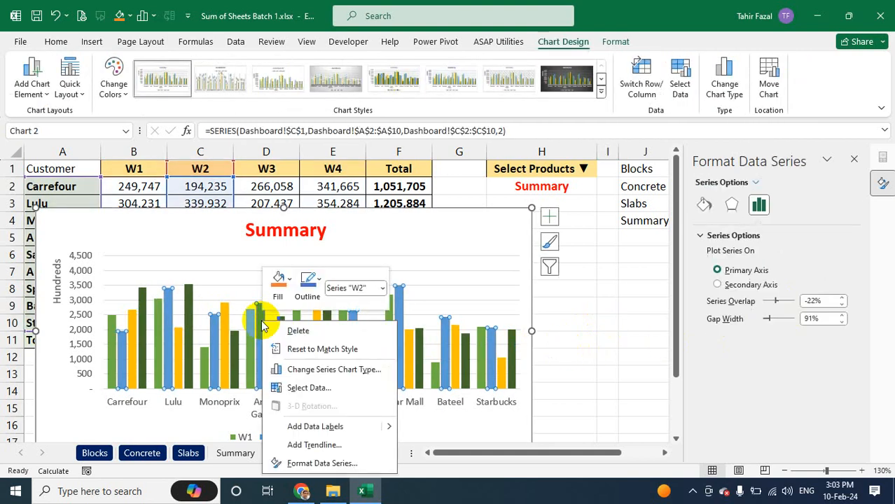
pyautogui.click(333, 372)
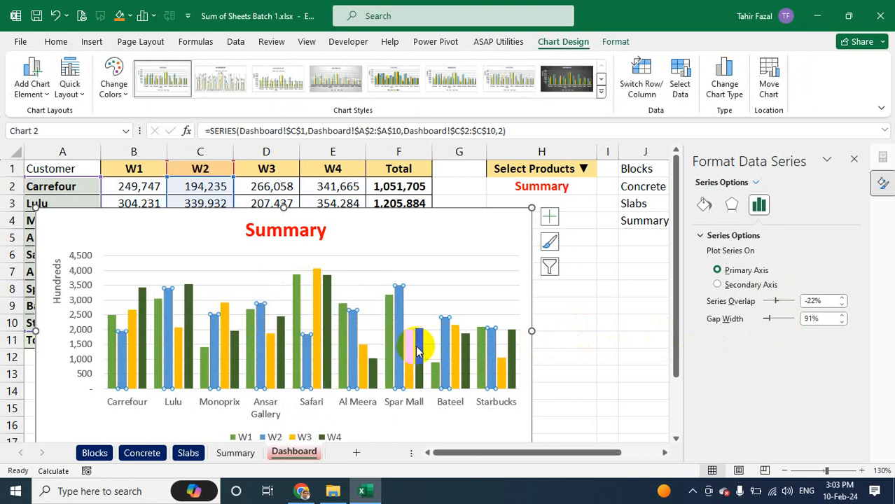
pyautogui.click(556, 361)
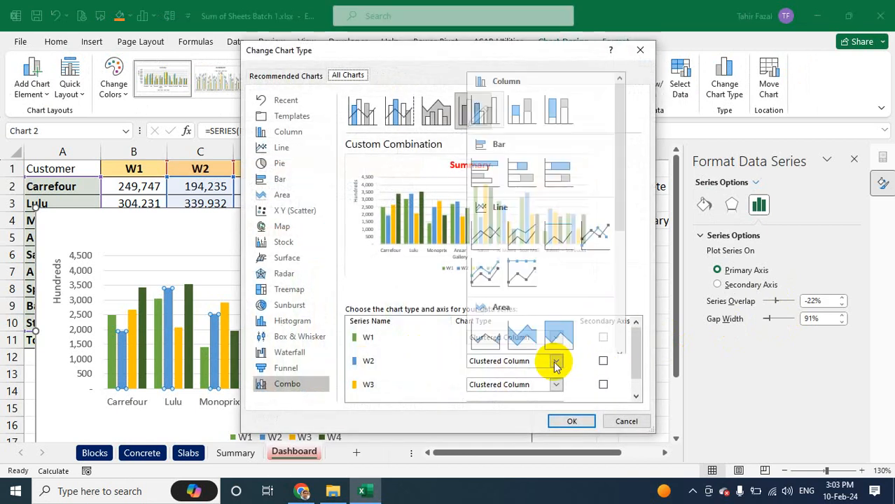
pyautogui.click(596, 233)
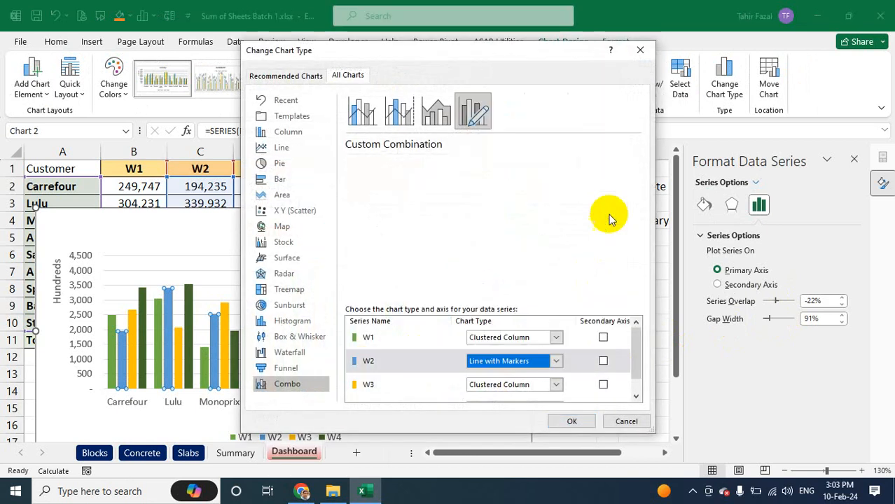
pyautogui.click(579, 418)
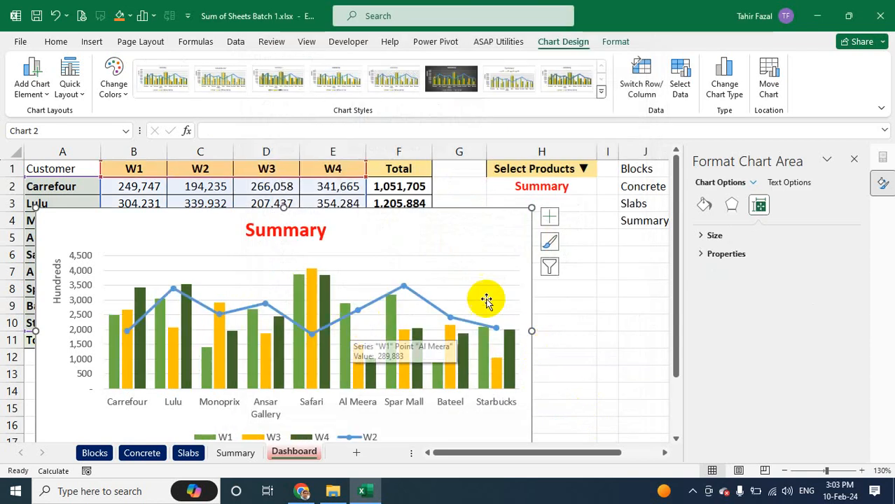
pyautogui.click(605, 286)
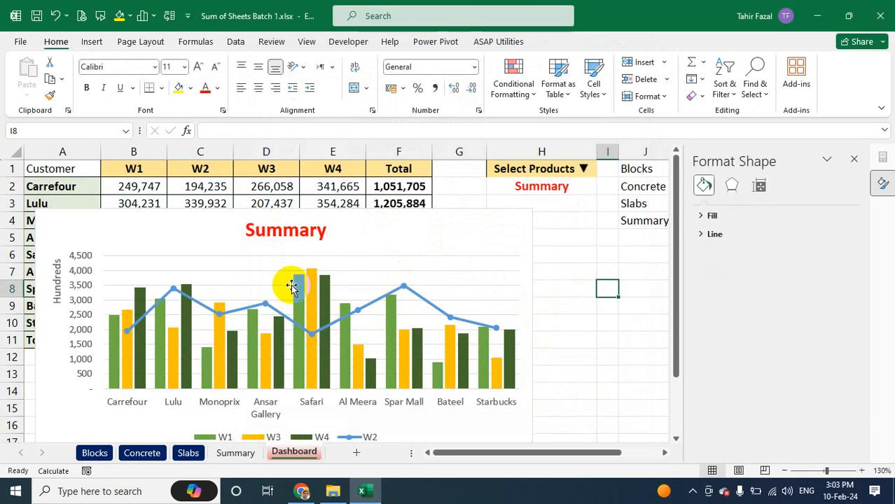
# Draw a small five-pointed star about 0.24" by 0.25" on the empty cells beside the chart, around H6
pyautogui.click(91, 44)
pyautogui.click(224, 63)
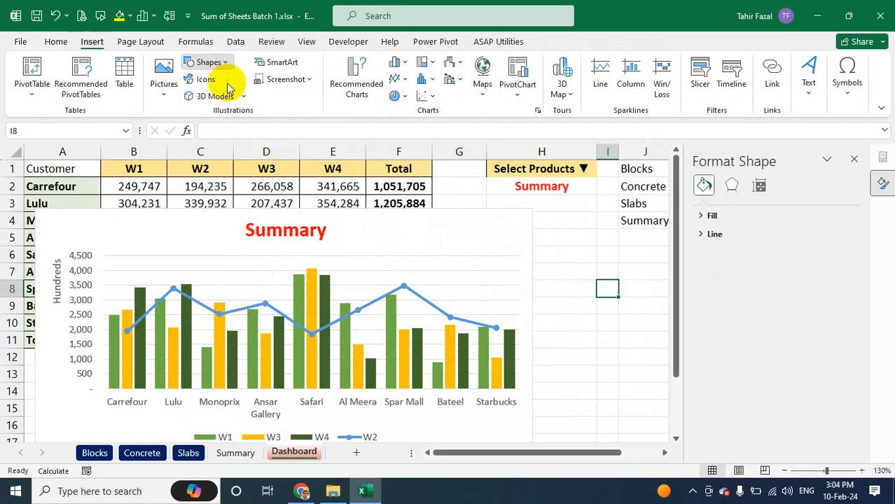
pyautogui.click(254, 112)
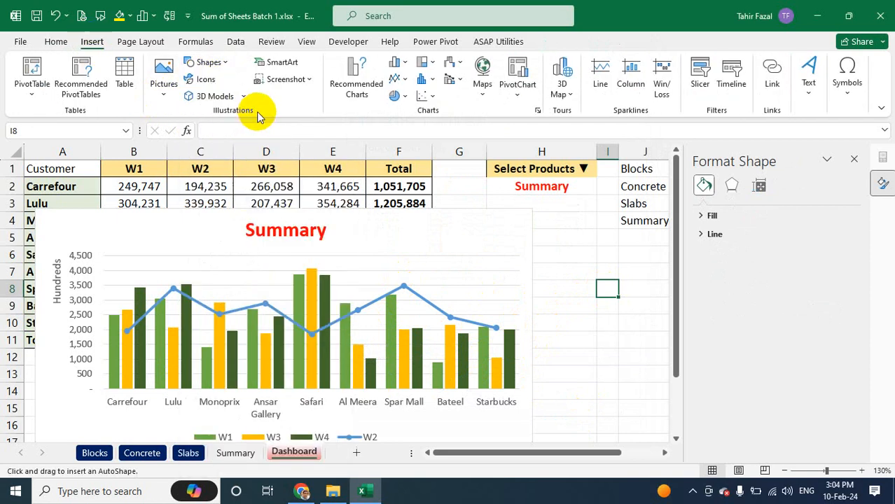
pyautogui.moveTo(574, 246); pyautogui.dragTo(594, 264)
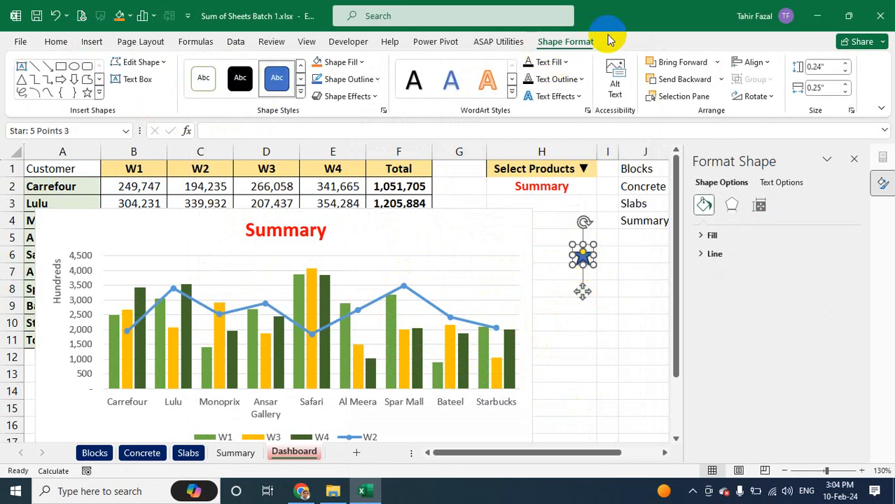
# Format the star with a dark red fill, no outline and a shadow effect
pyautogui.click(359, 62)
pyautogui.click(316, 201)
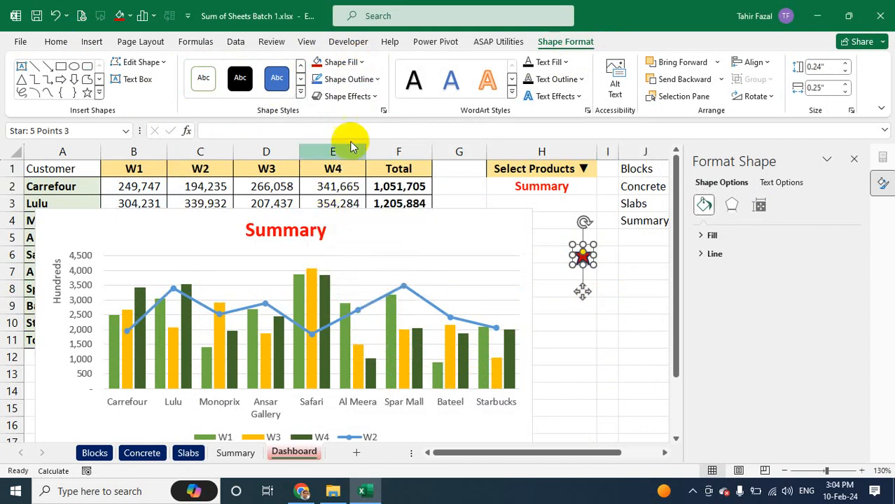
pyautogui.click(372, 82)
pyautogui.click(347, 242)
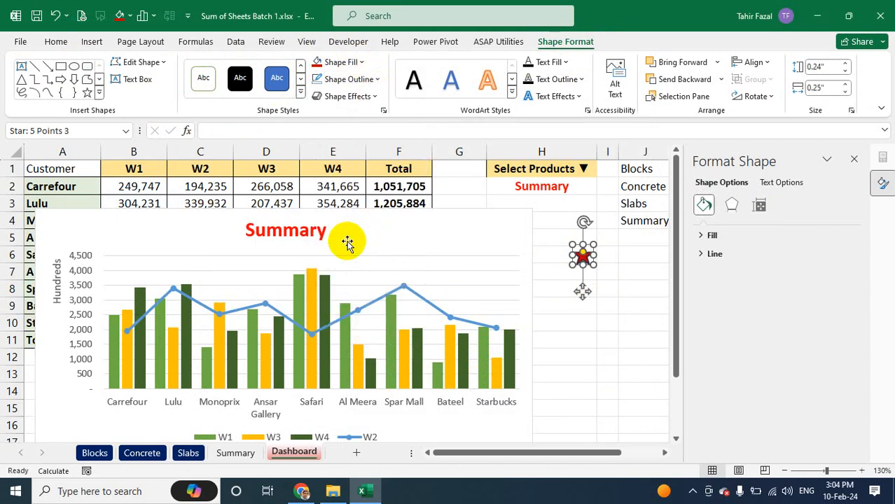
pyautogui.click(374, 97)
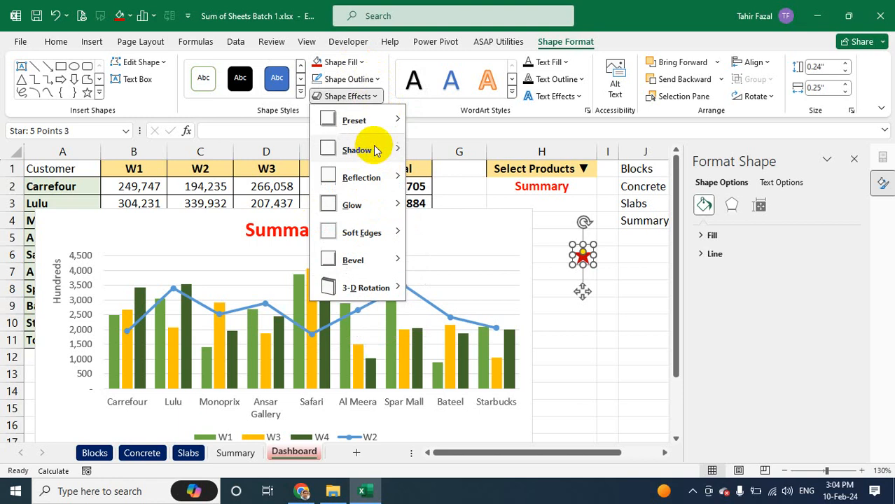
pyautogui.moveTo(376, 151)
pyautogui.click(462, 153)
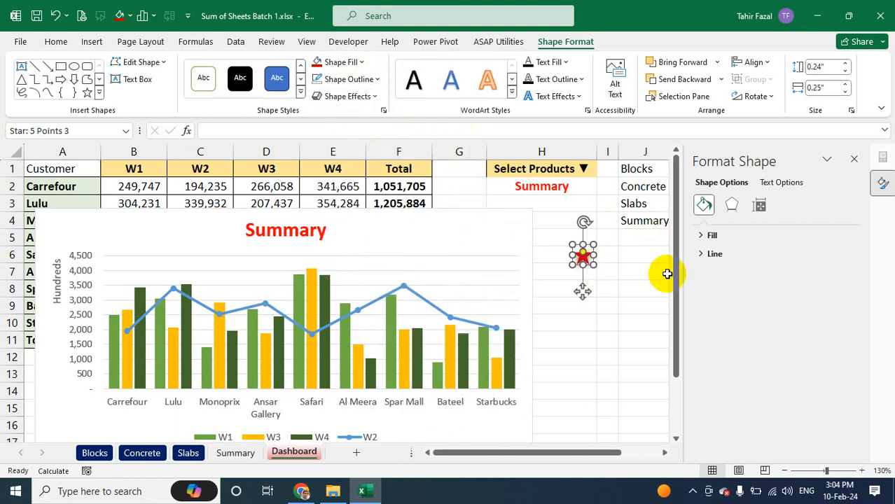
# Paste the star onto the W2 line as its data markers and delete the original star from the sheet
pyautogui.click(498, 325)
pyautogui.click(497, 327)
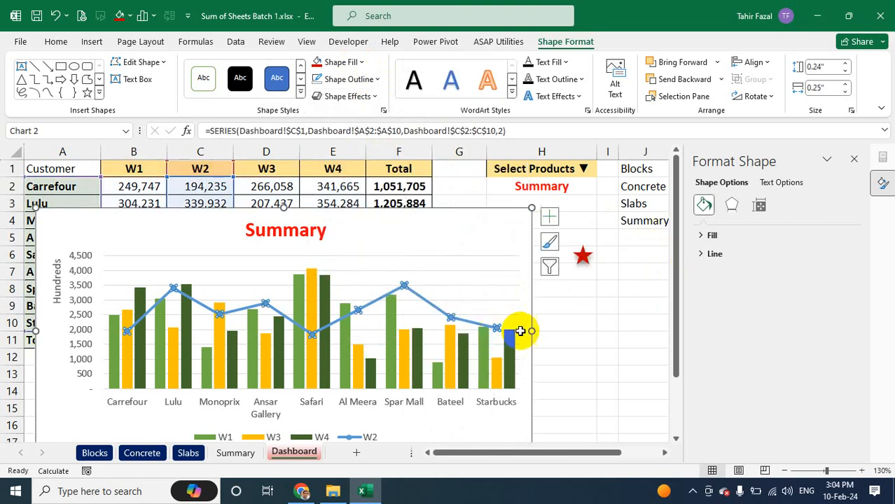
pyautogui.hotkey('ctrl', 'v')
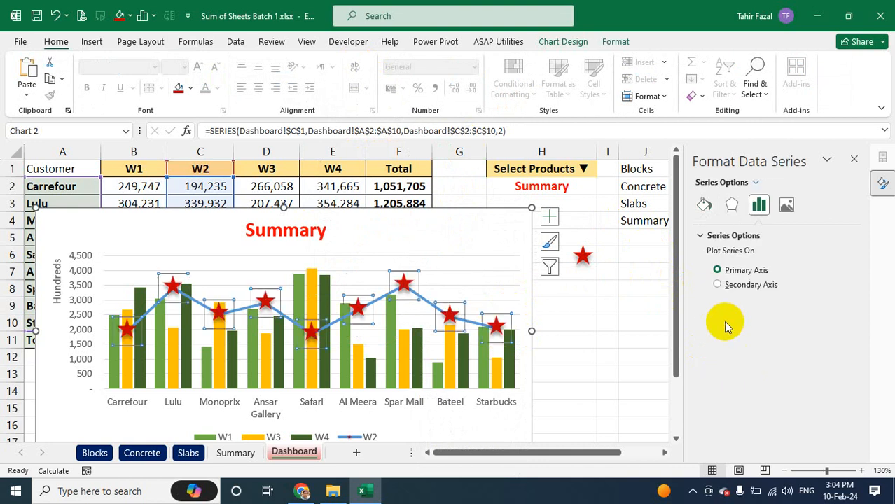
pyautogui.click(585, 258)
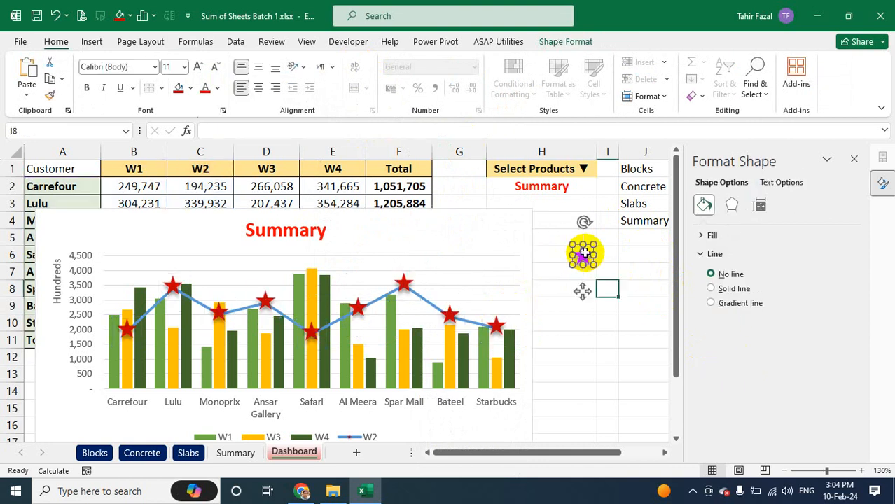
pyautogui.press('Delete')
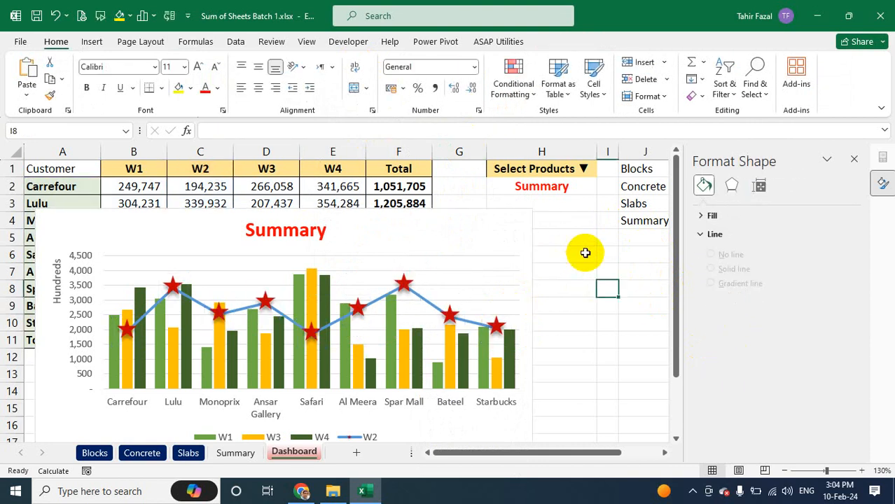
# Remove the chart's horizontal gridlines and undo the accidental deletion of the whole chart
pyautogui.click(435, 284)
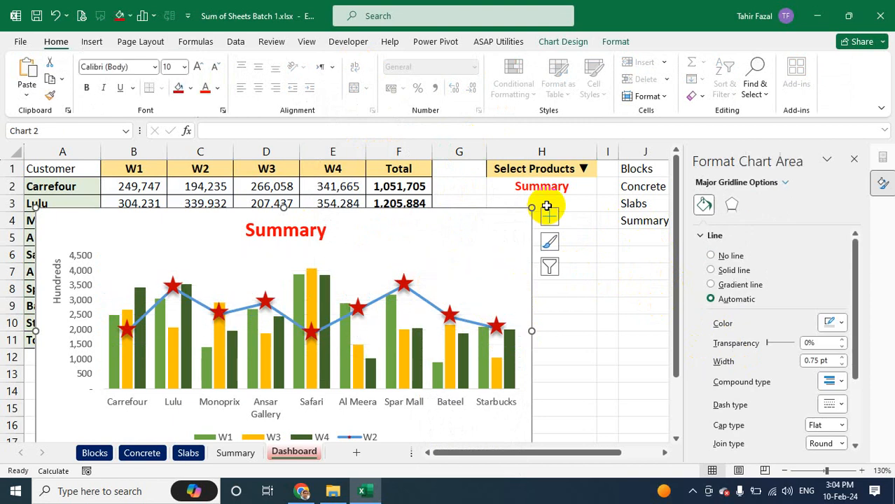
pyautogui.press('Delete')
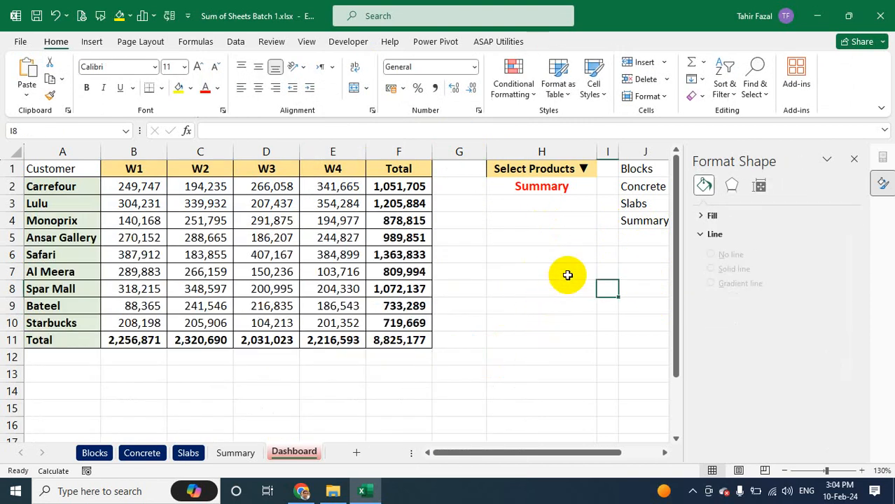
pyautogui.hotkey('ctrl', 'z')
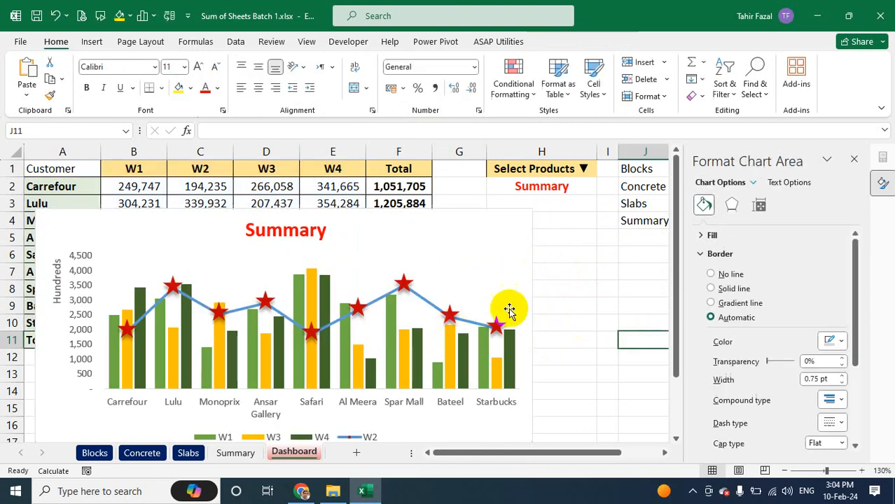
pyautogui.click(394, 267)
pyautogui.click(279, 262)
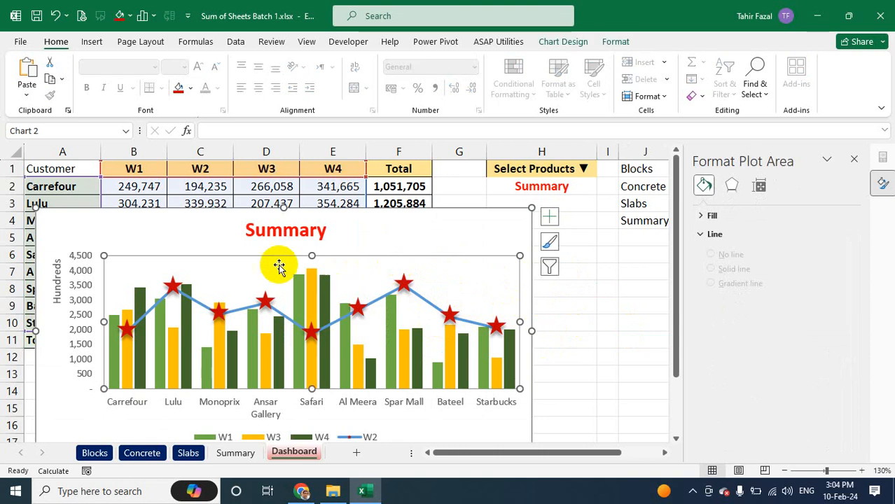
pyautogui.click(433, 209)
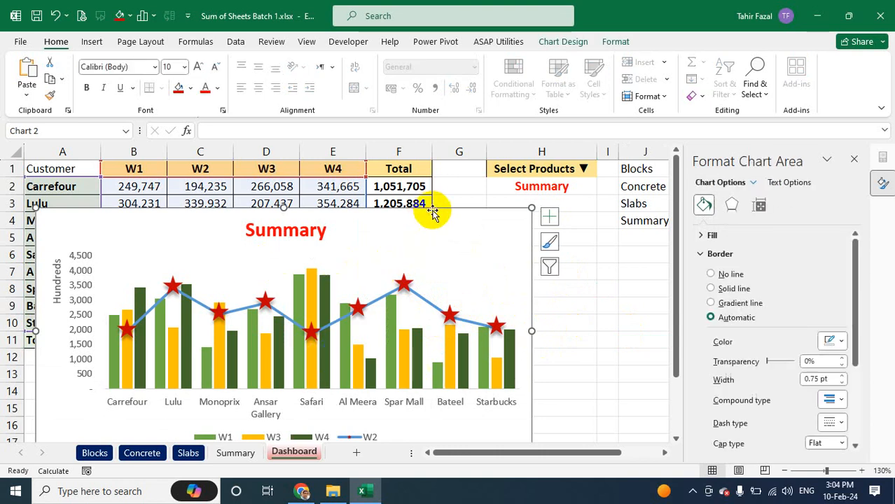
pyautogui.click(366, 266)
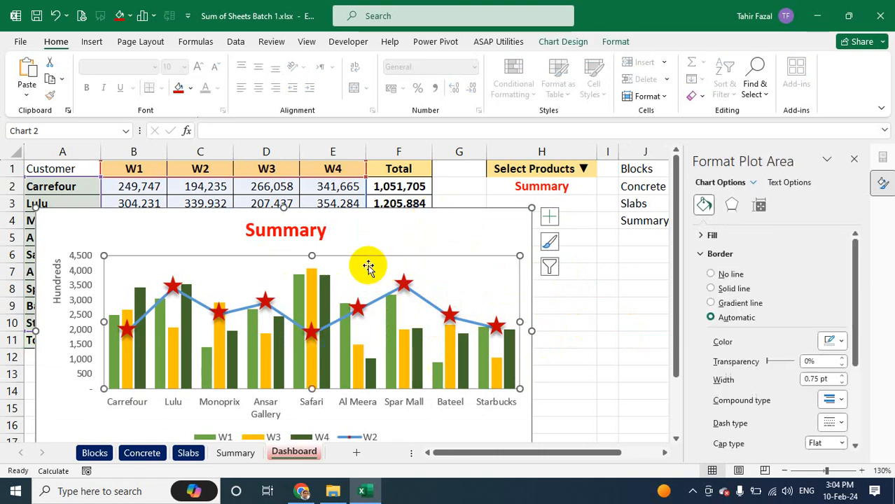
pyautogui.click(470, 214)
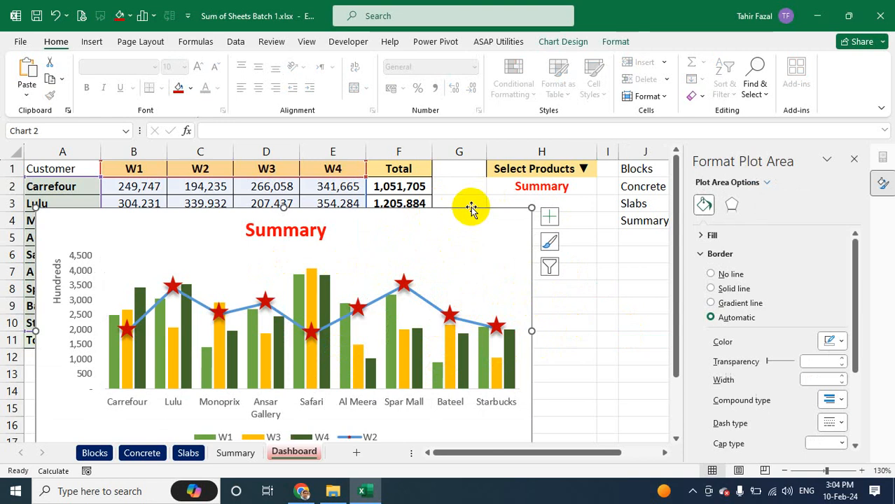
# Fill the chart's plot area with the picture images.jpg from the Desktop folder Basic-Advance Excel Online > Day 1
pyautogui.click(617, 43)
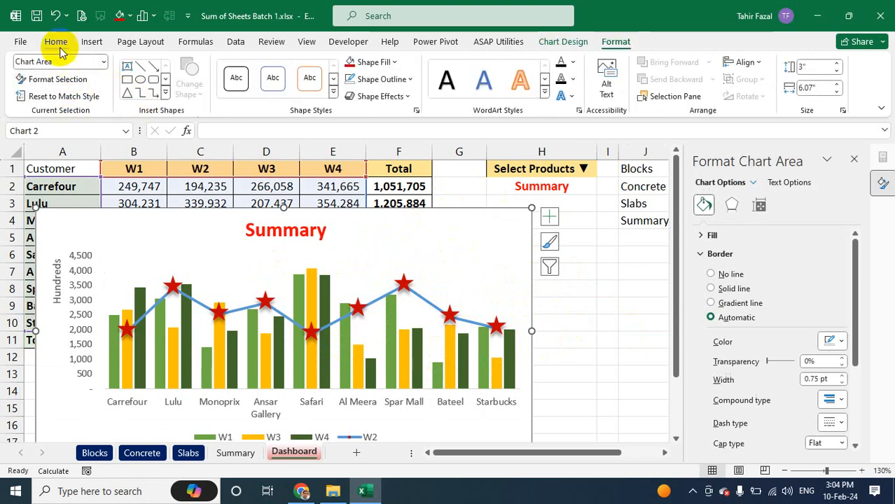
pyautogui.click(324, 263)
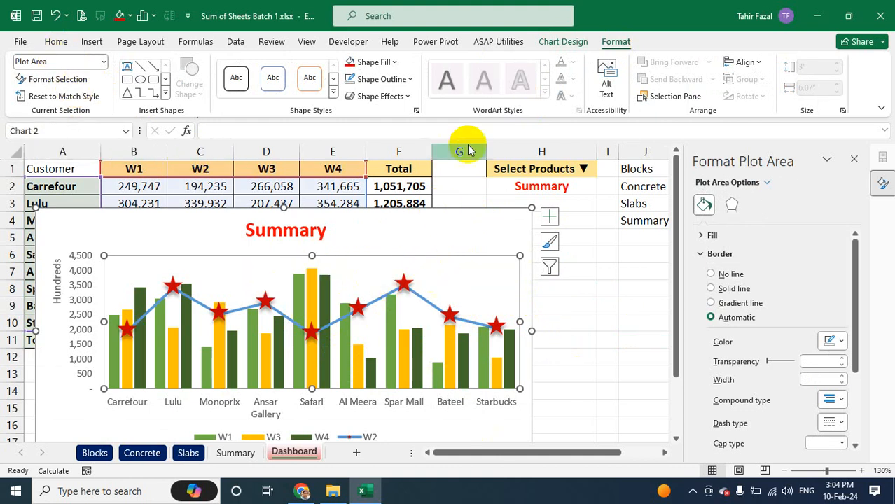
pyautogui.click(396, 63)
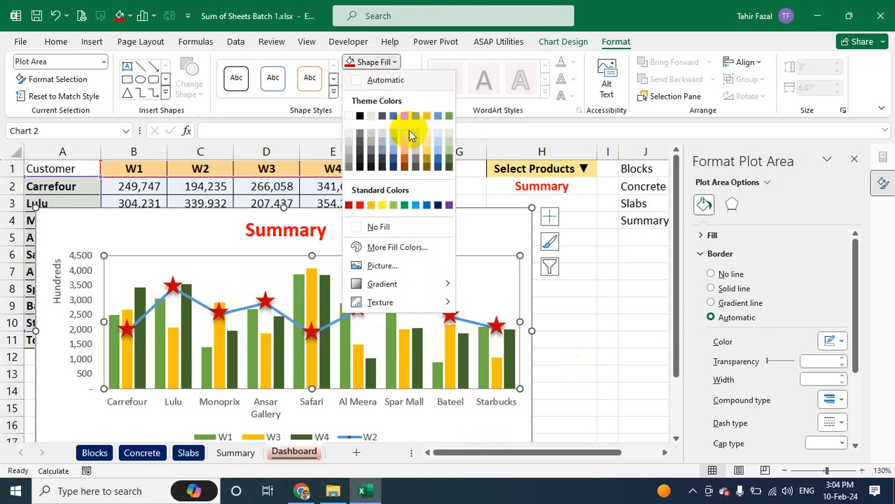
pyautogui.click(384, 265)
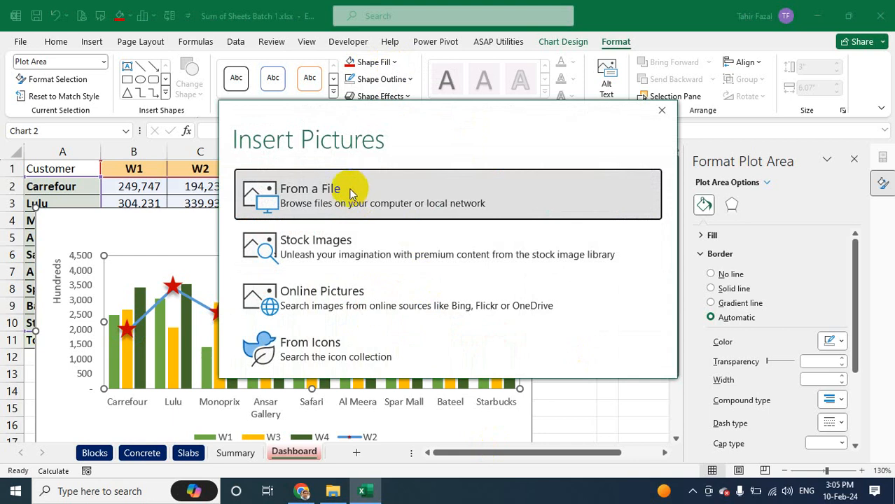
pyautogui.click(308, 200)
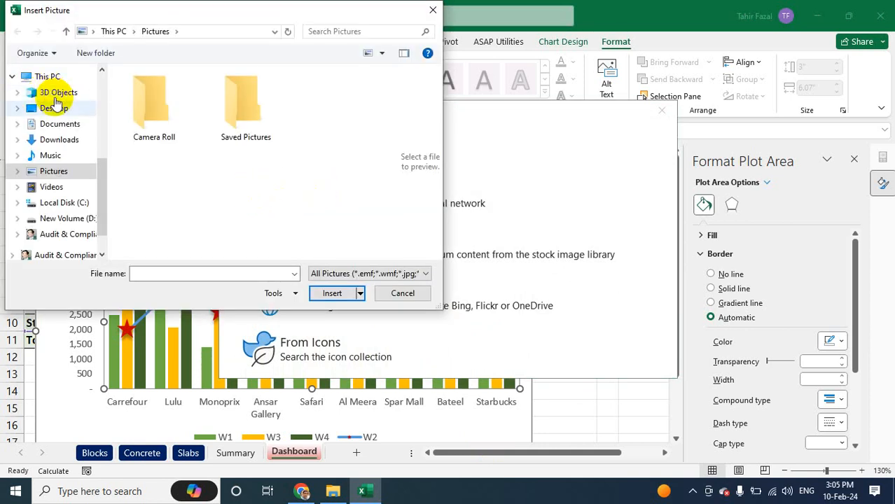
pyautogui.click(54, 108)
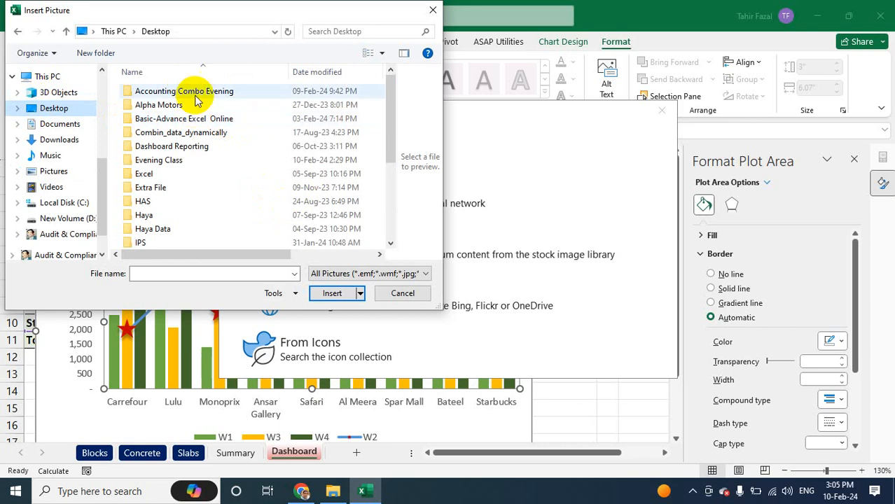
pyautogui.click(174, 121)
pyautogui.doubleClick(174, 121)
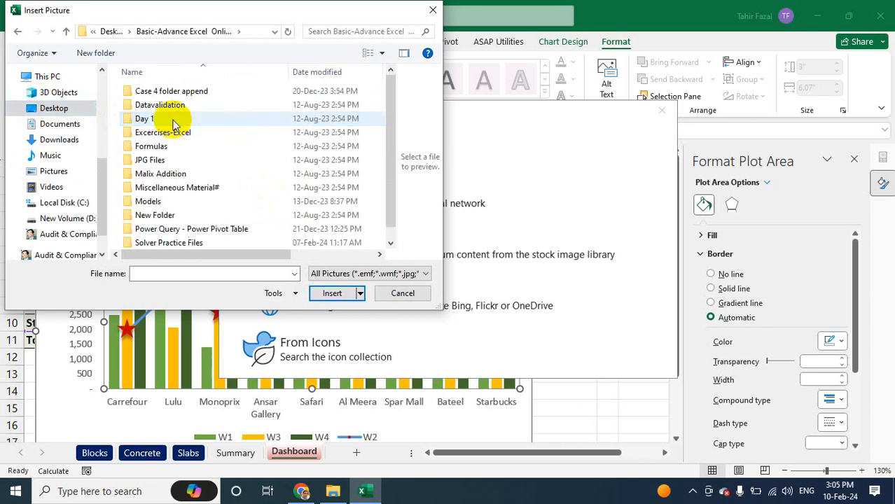
pyautogui.doubleClick(143, 118)
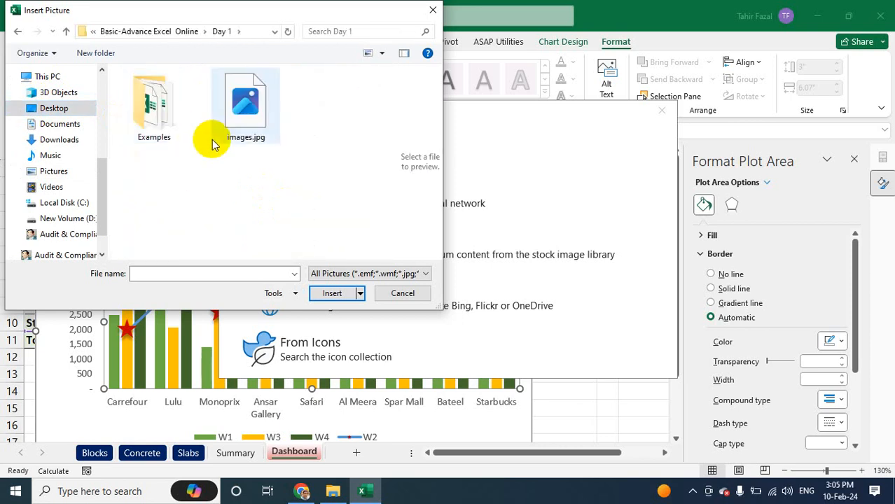
pyautogui.click(241, 126)
pyautogui.doubleClick(258, 131)
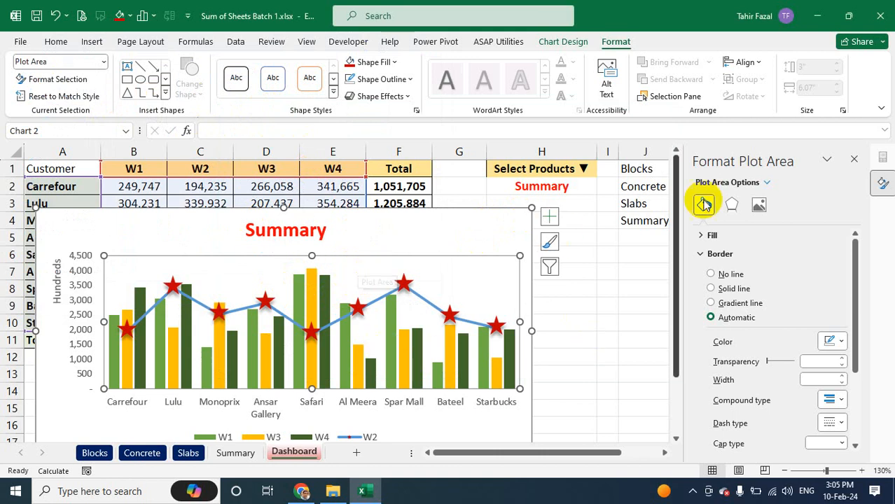
# Set the transparency of the plot area's picture fill to about 58%
pyautogui.click(708, 236)
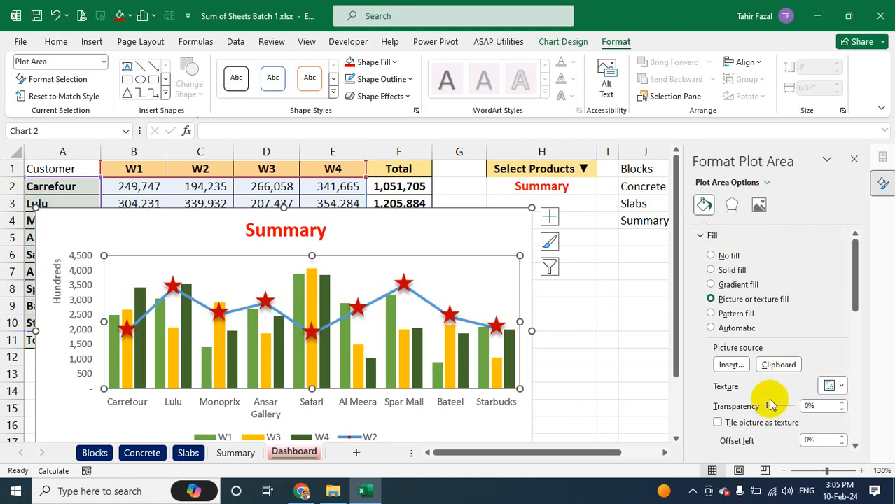
pyautogui.moveTo(768, 407); pyautogui.dragTo(773, 410)
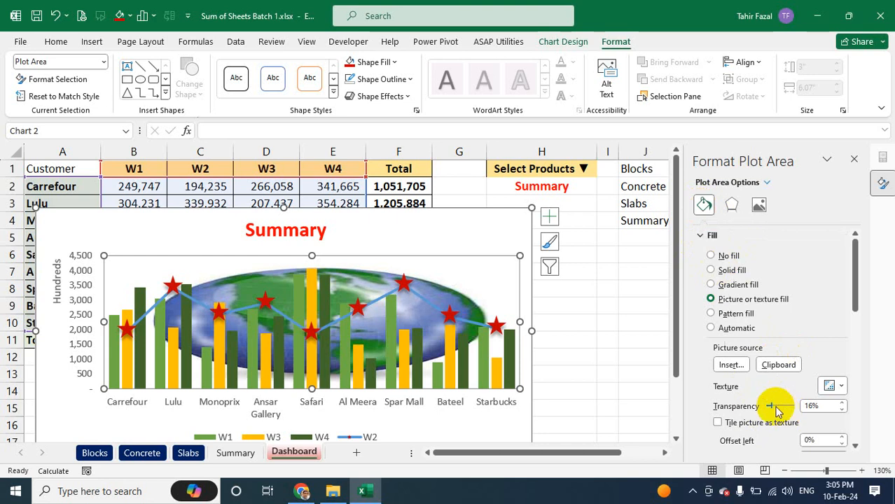
pyautogui.moveTo(773, 407); pyautogui.dragTo(786, 412)
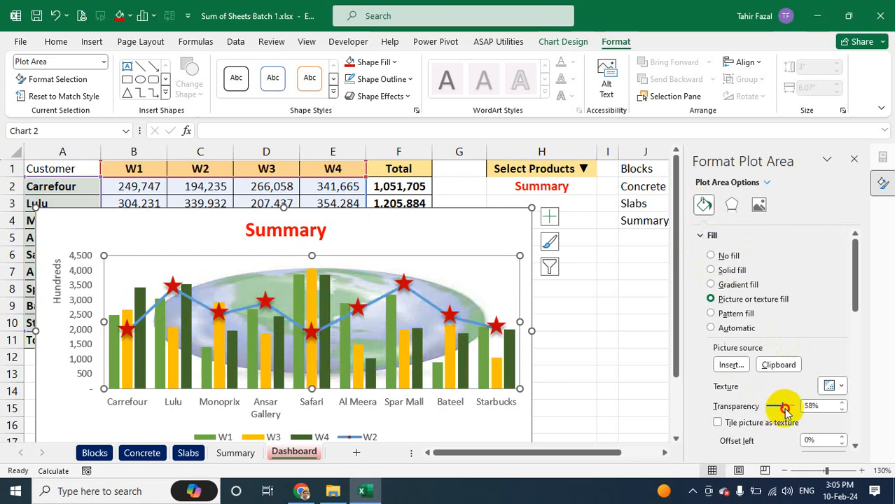
pyautogui.click(581, 323)
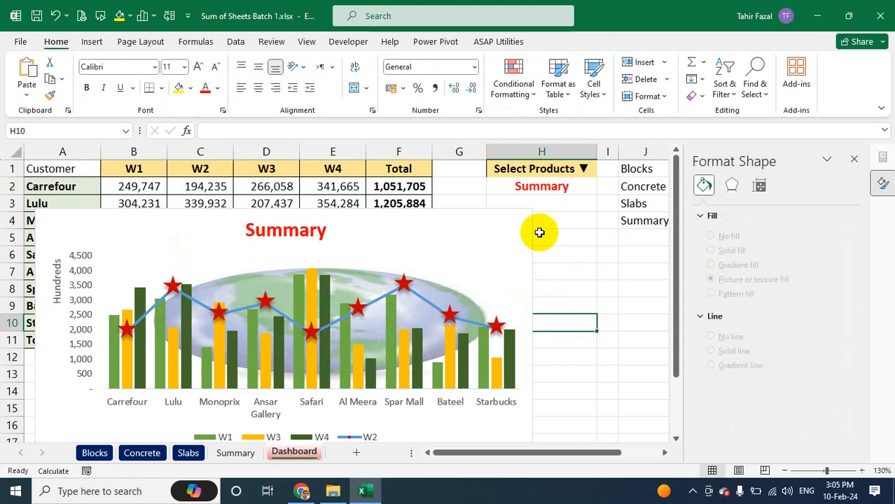
# Test the product drop-down in H2 by choosing Concrete, and return it to Summary
pyautogui.click(582, 190)
pyautogui.click(601, 194)
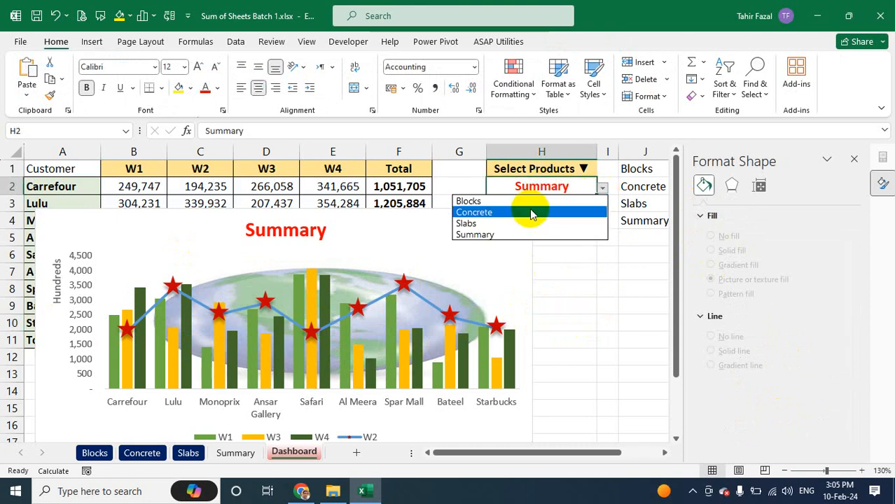
pyautogui.click(501, 212)
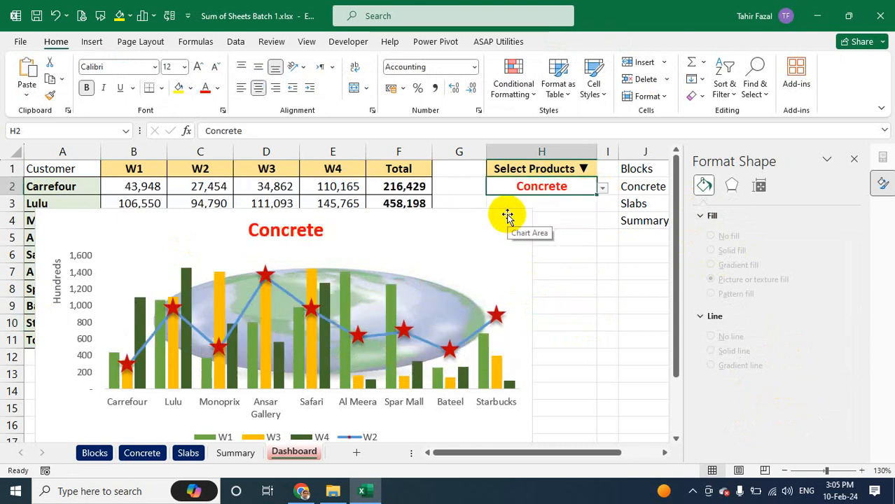
pyautogui.click(602, 193)
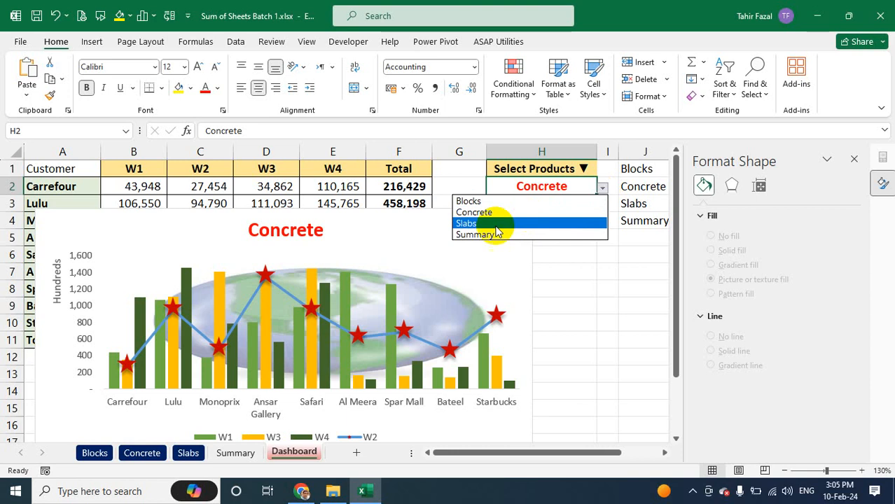
pyautogui.click(490, 234)
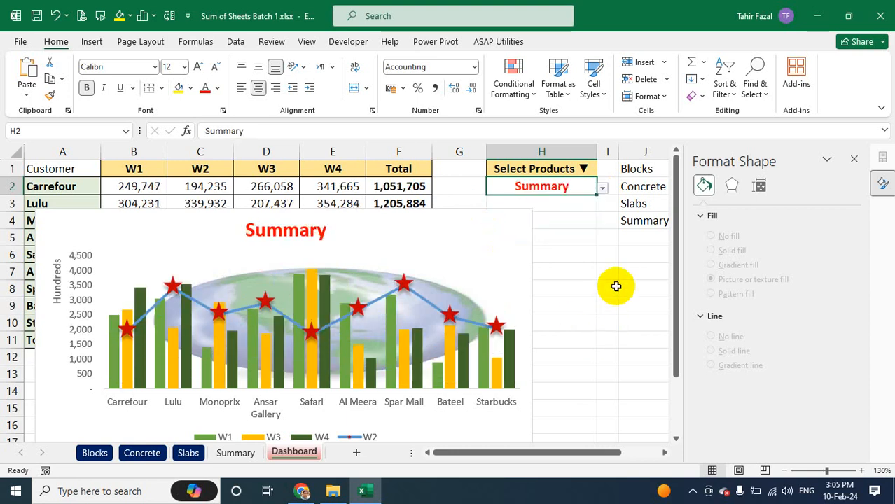
pyautogui.click(592, 286)
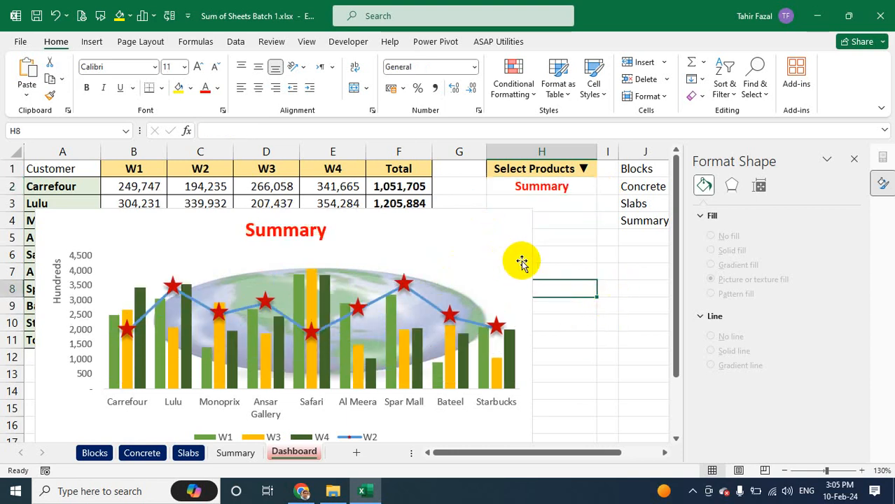
pyautogui.click(581, 238)
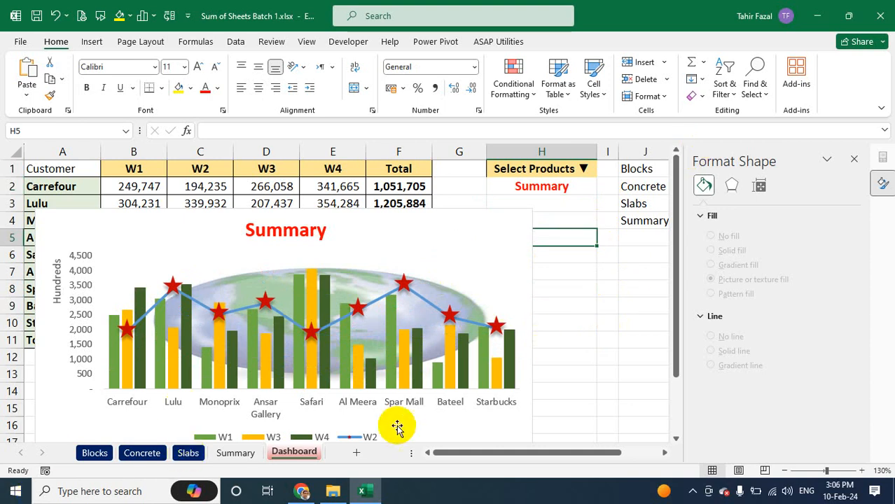
# Start the PivotTable and PivotChart Wizard for a PivotTable from multiple consolidation ranges with self-created page fields
pyautogui.click(608, 289)
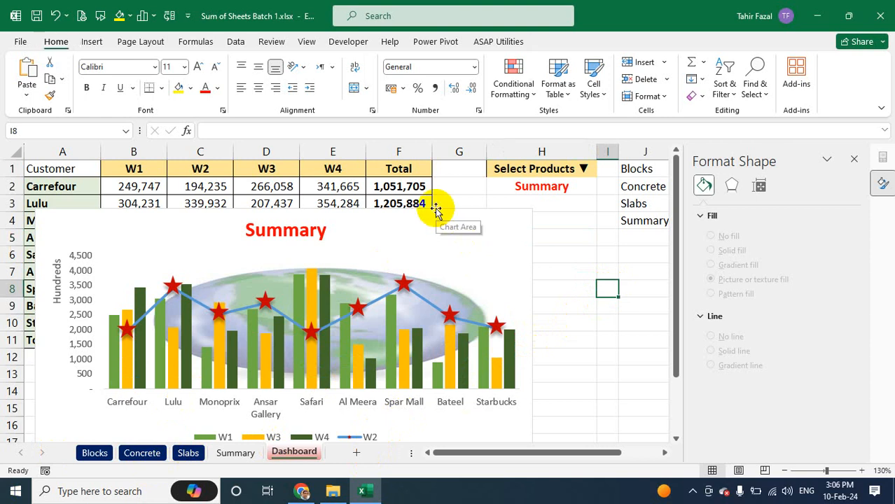
pyautogui.hotkey('alt', 'd')
pyautogui.press('p')
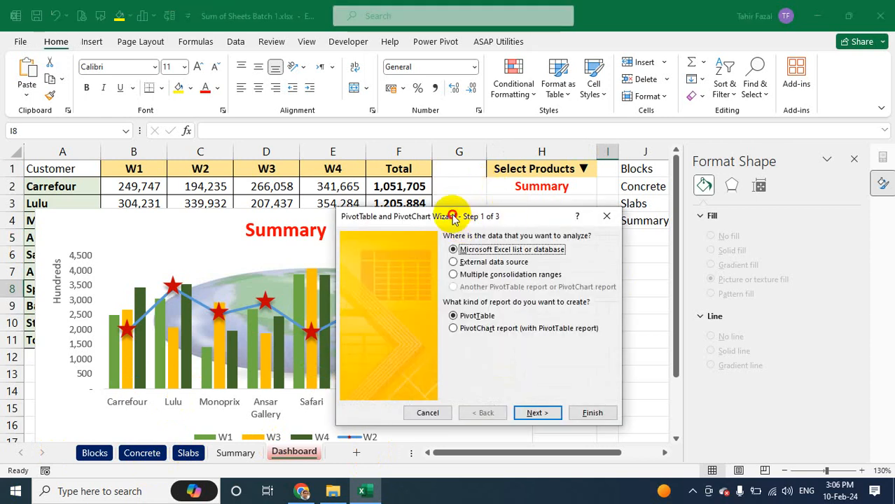
pyautogui.moveTo(453, 218); pyautogui.dragTo(461, 125)
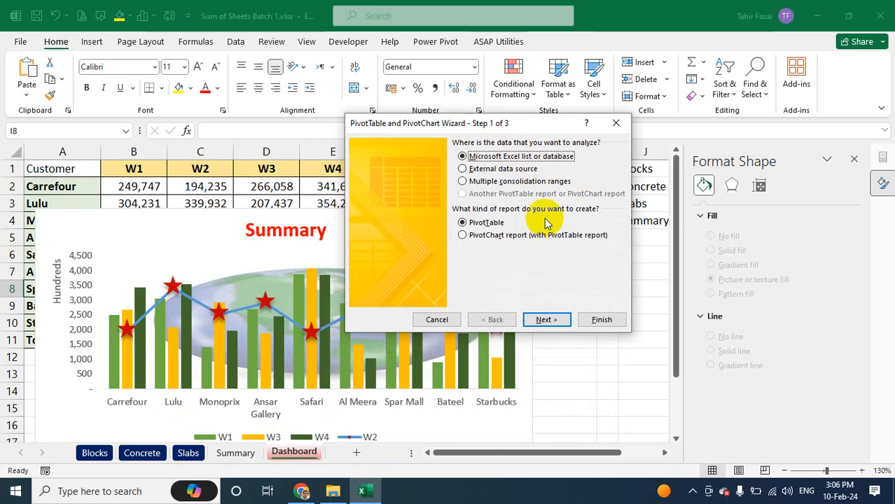
pyautogui.click(477, 182)
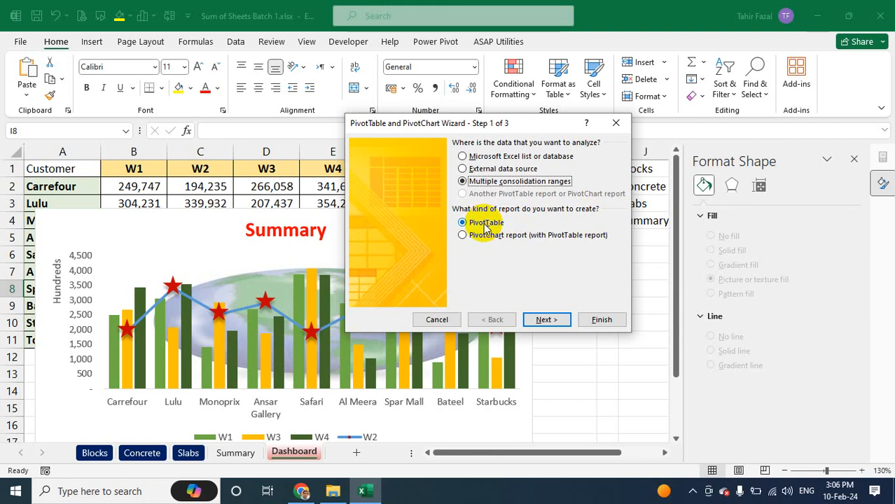
pyautogui.click(546, 320)
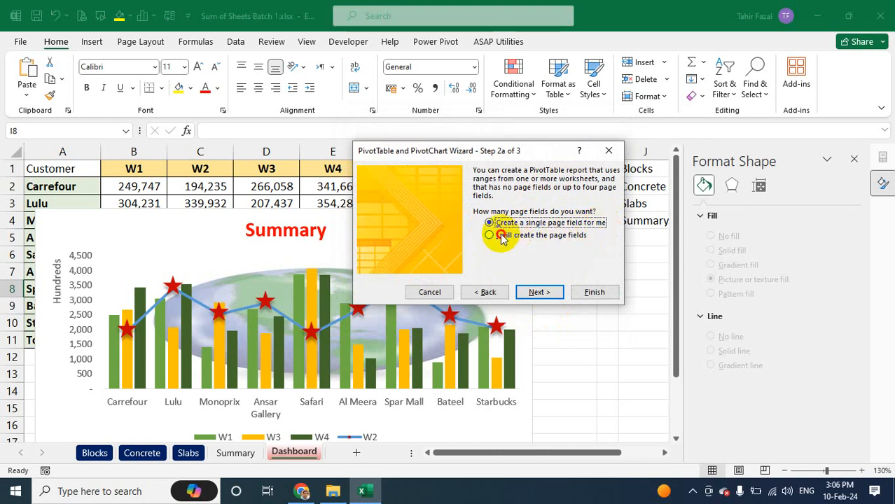
pyautogui.click(501, 237)
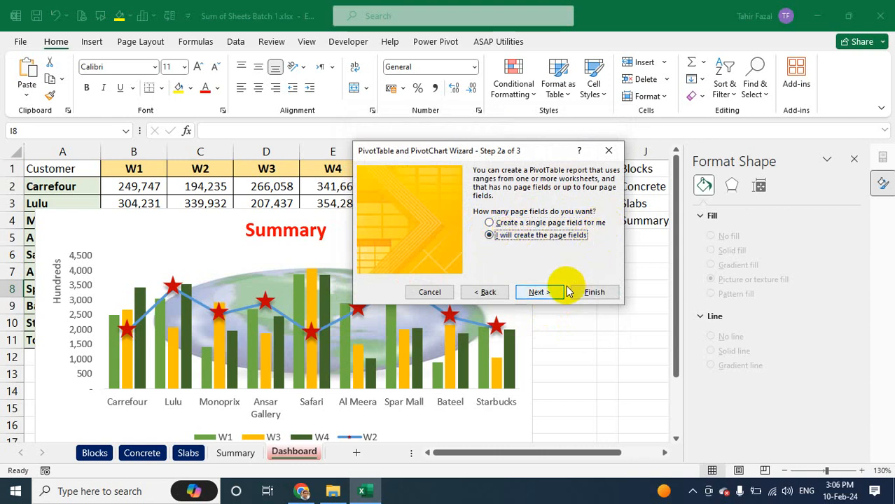
pyautogui.click(543, 293)
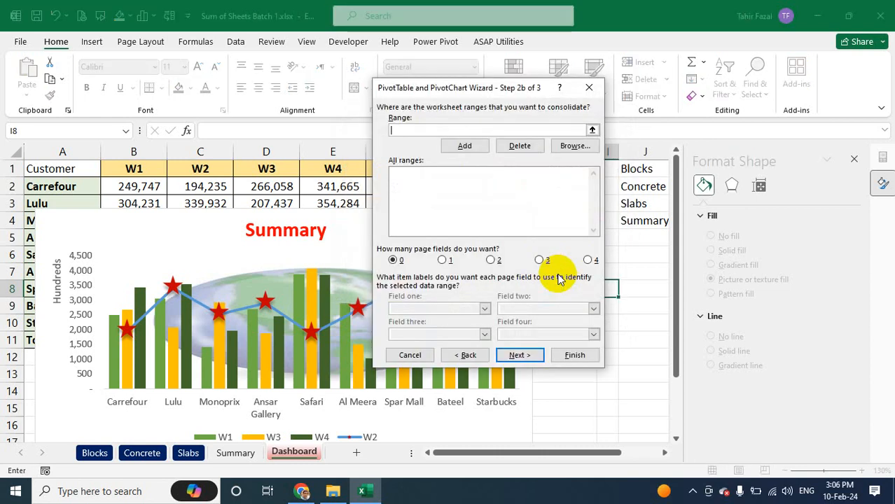
# Add the range A1:E10 of the Blocks sheet to the ranges for consolidation
pyautogui.click(390, 130)
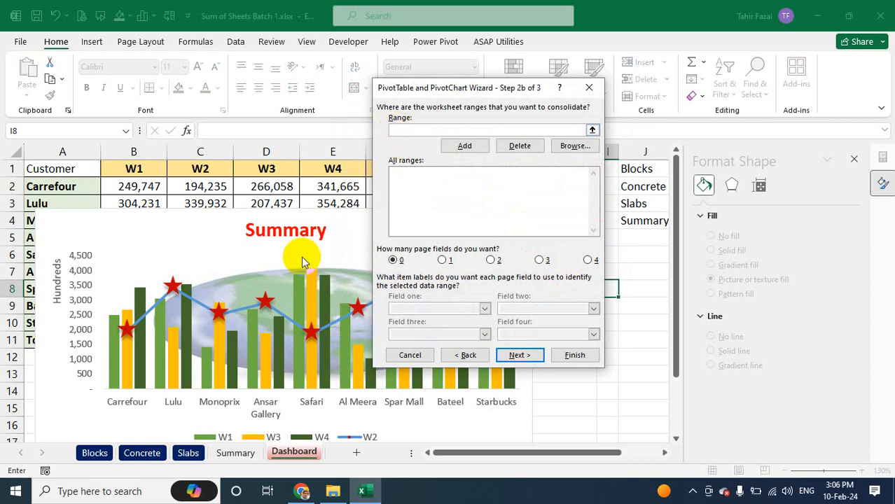
pyautogui.click(92, 452)
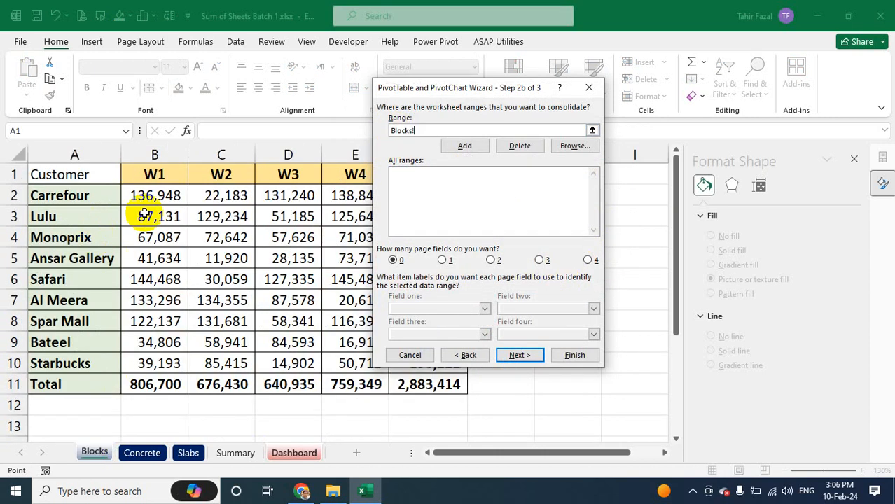
pyautogui.moveTo(45, 173); pyautogui.dragTo(354, 358)
pyautogui.click(457, 146)
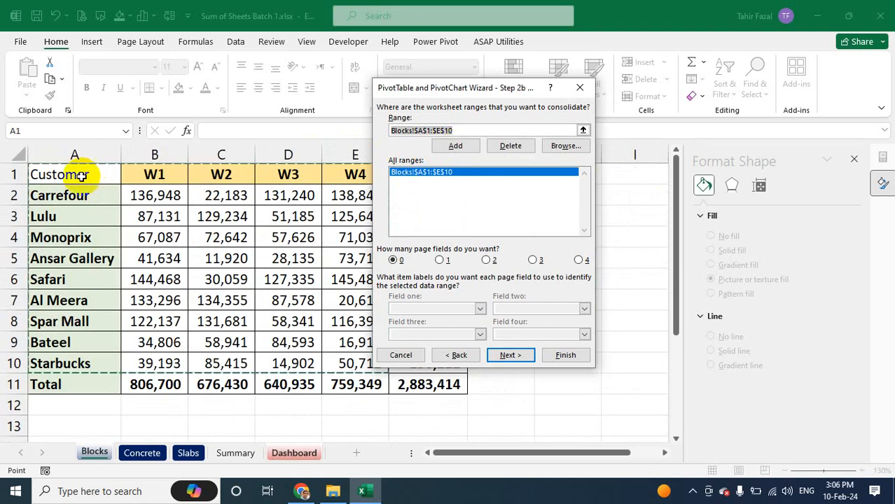
# Add the range A1:E10 of the Concrete and Slabs sheets to the consolidation list and select the Slabs entry
pyautogui.click(141, 454)
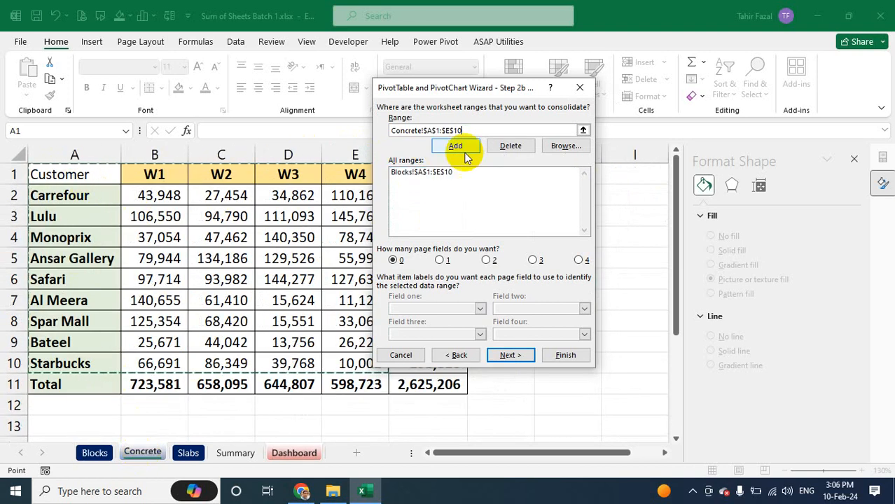
pyautogui.moveTo(448, 90); pyautogui.dragTo(602, 90)
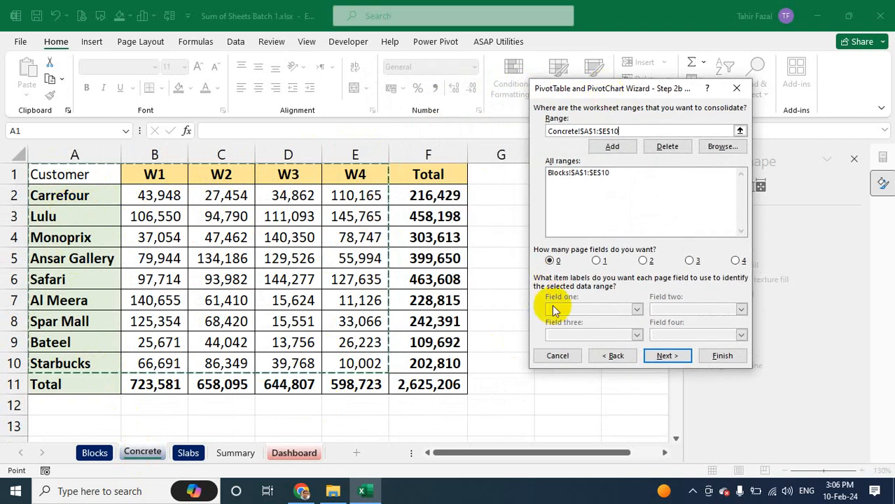
pyautogui.click(619, 146)
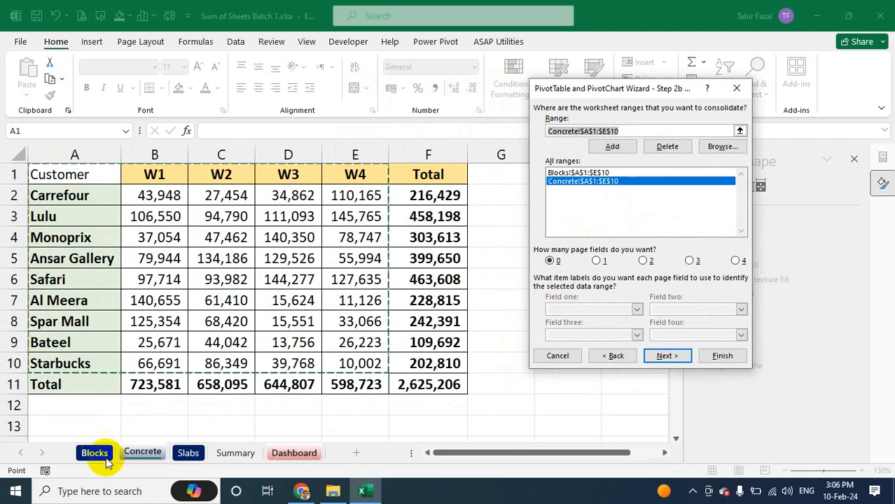
pyautogui.click(188, 453)
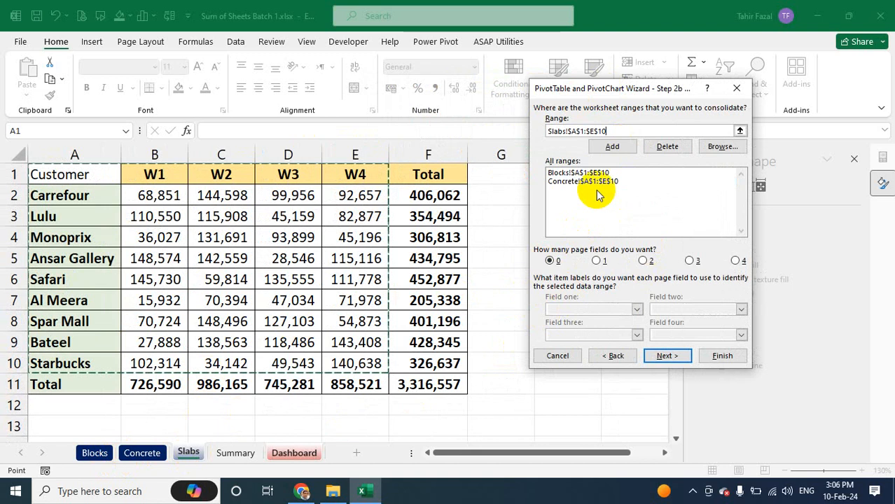
pyautogui.click(615, 148)
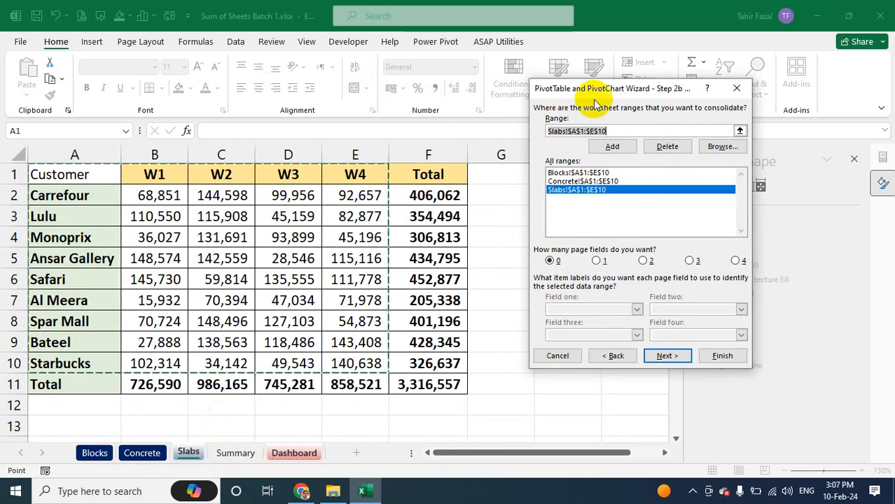
pyautogui.click(574, 190)
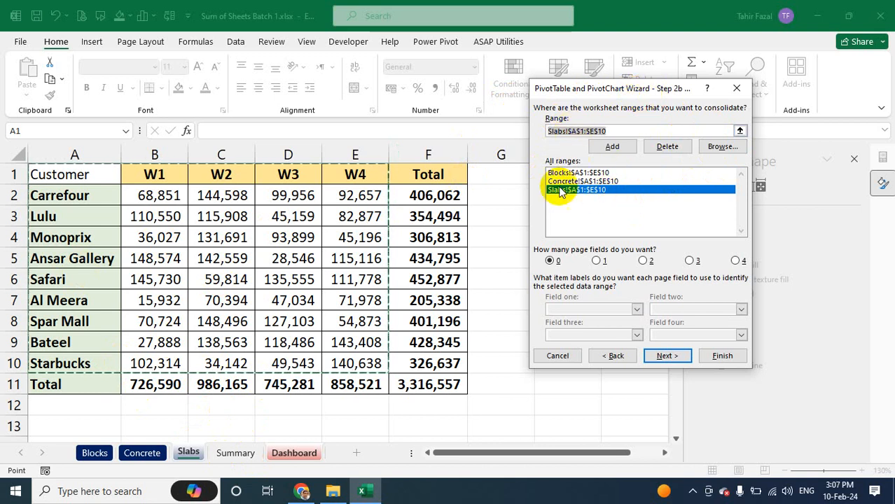
# Use one page field and label the Slabs range Slabs, the Concrete range Conrete and the Blocks range Blocks
pyautogui.click(598, 263)
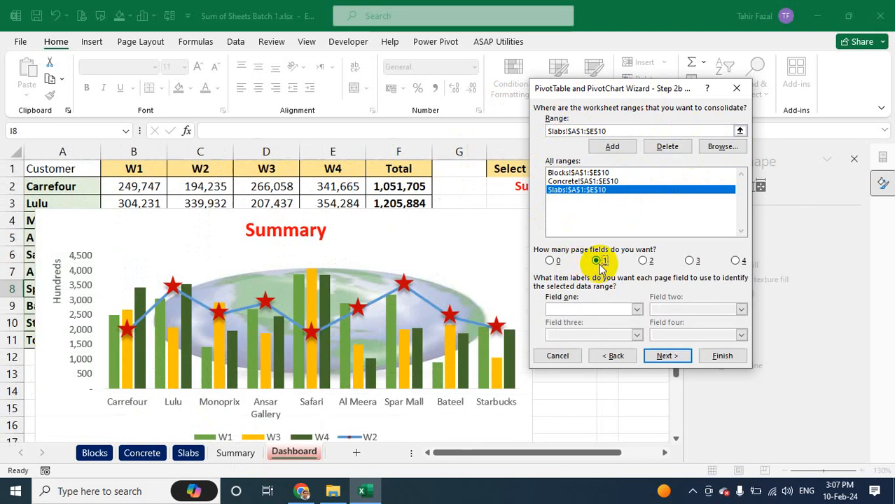
pyautogui.click(577, 309)
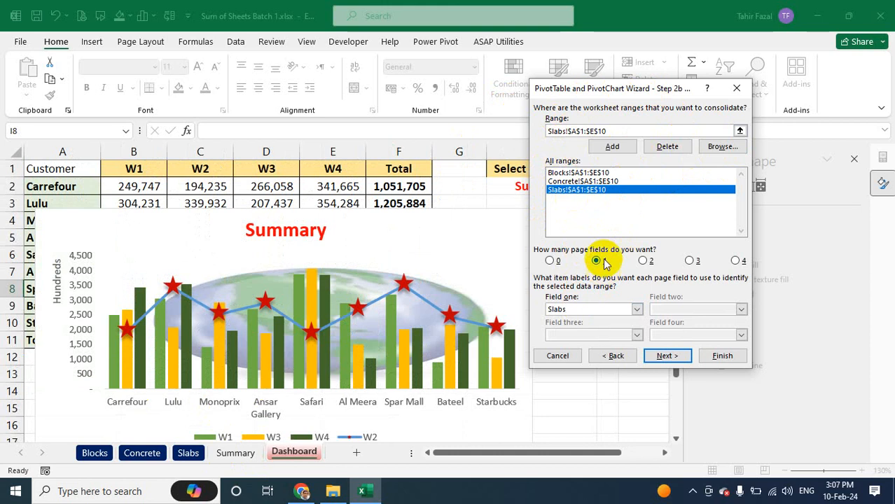
pyautogui.click(592, 181)
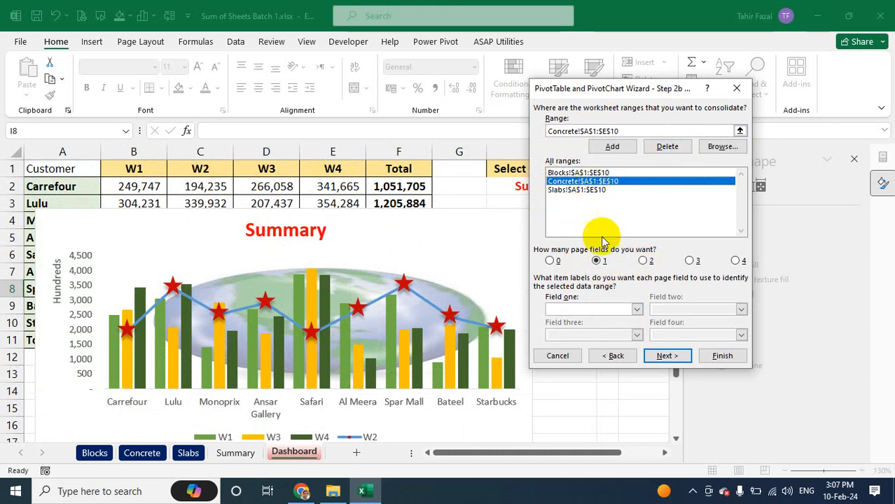
pyautogui.click(573, 309)
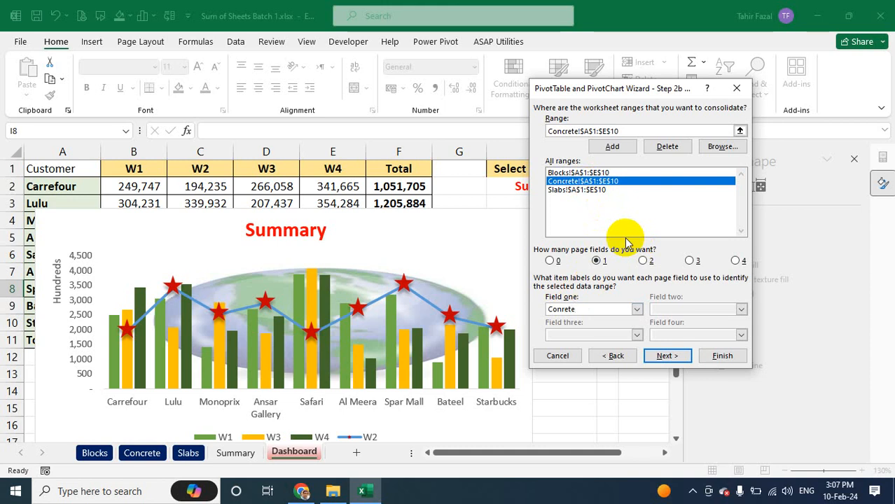
pyautogui.click(569, 172)
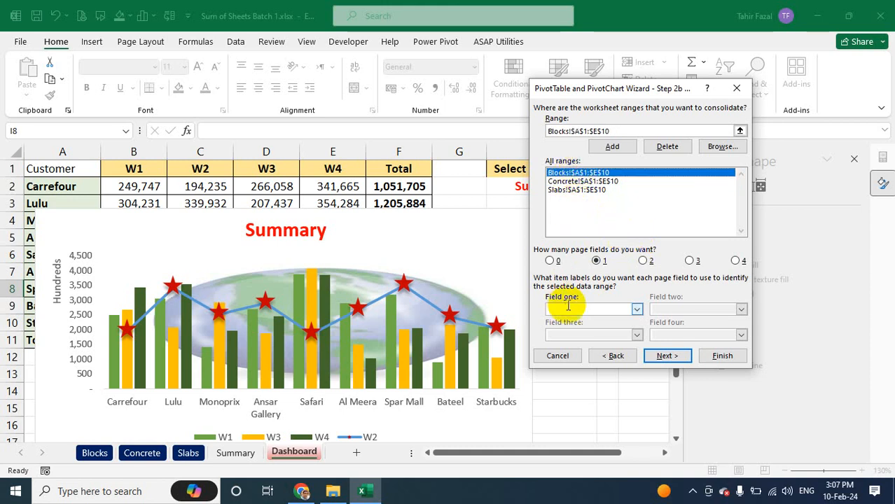
pyautogui.write('Blocks')
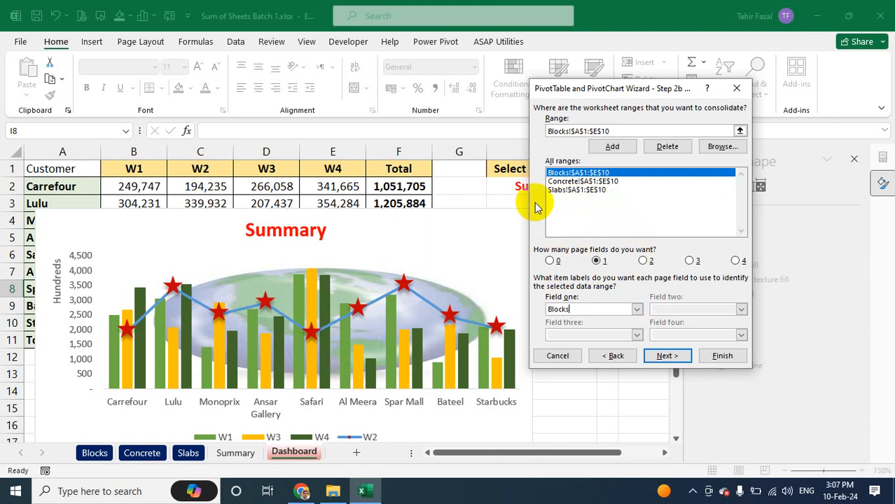
# Create the PivotTable on a new worksheet and check the items in its Page1 filter, keeping (All)
pyautogui.click(674, 357)
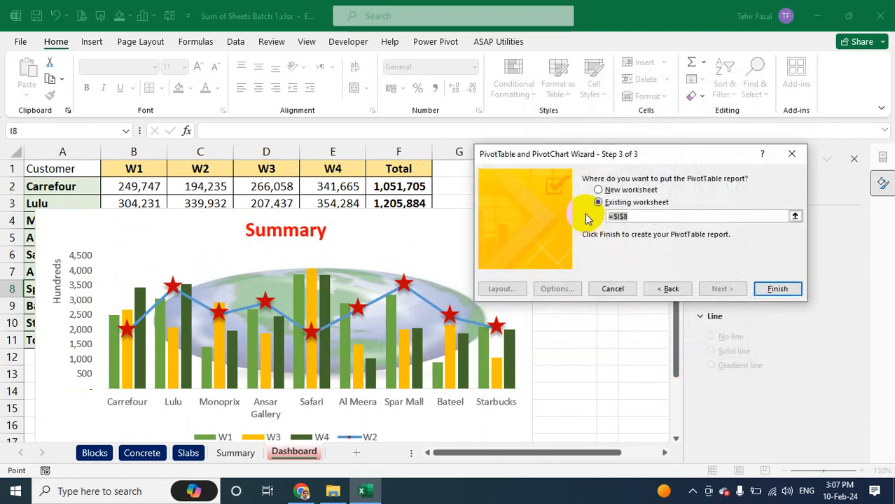
pyautogui.click(611, 191)
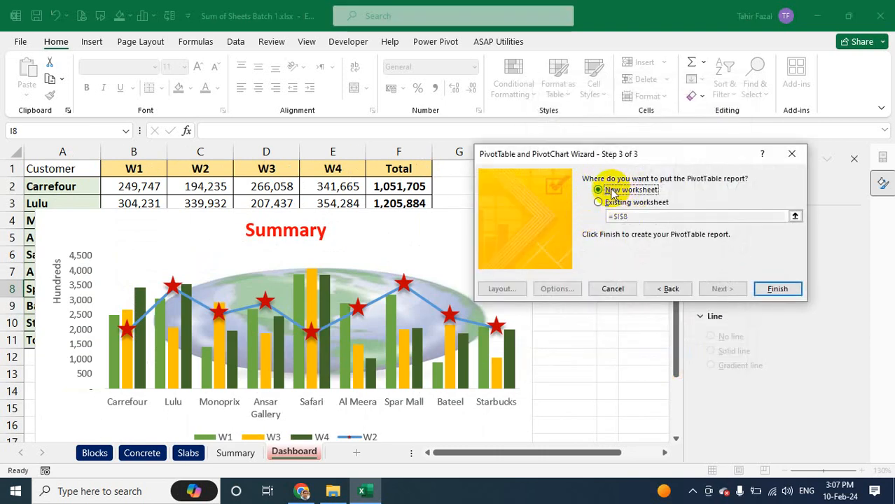
pyautogui.click(778, 288)
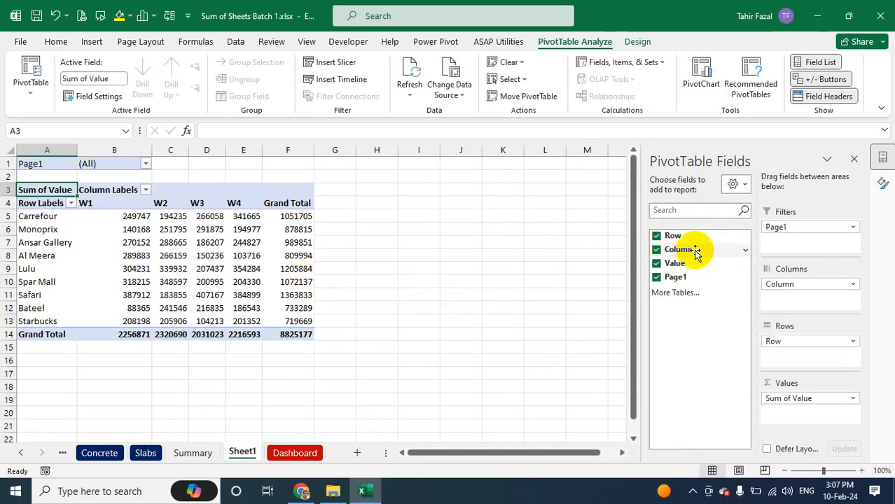
pyautogui.click(145, 164)
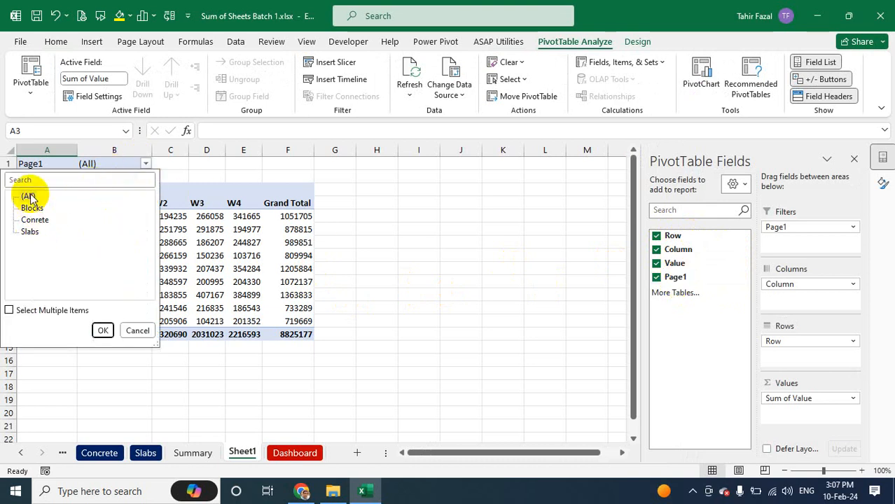
pyautogui.click(102, 330)
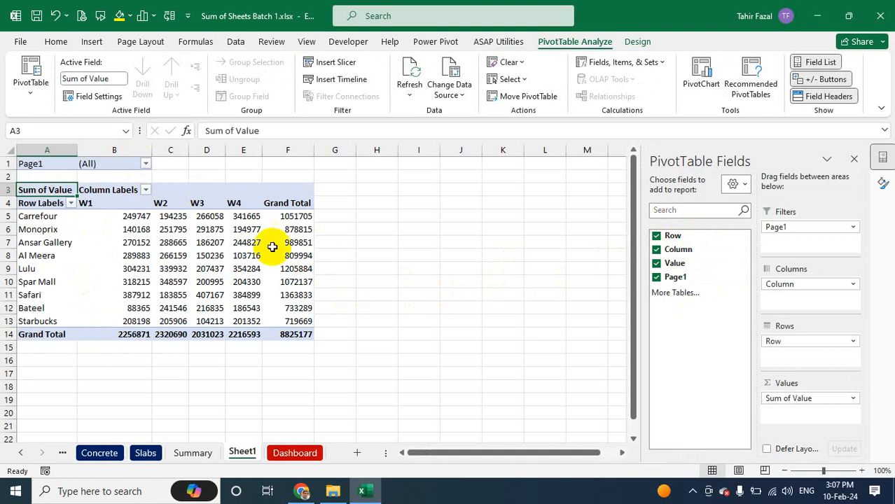
# Format the PivotTable's Sum of Value numbers as Accounting with no symbol and 0 decimal places
pyautogui.rightClick(126, 216)
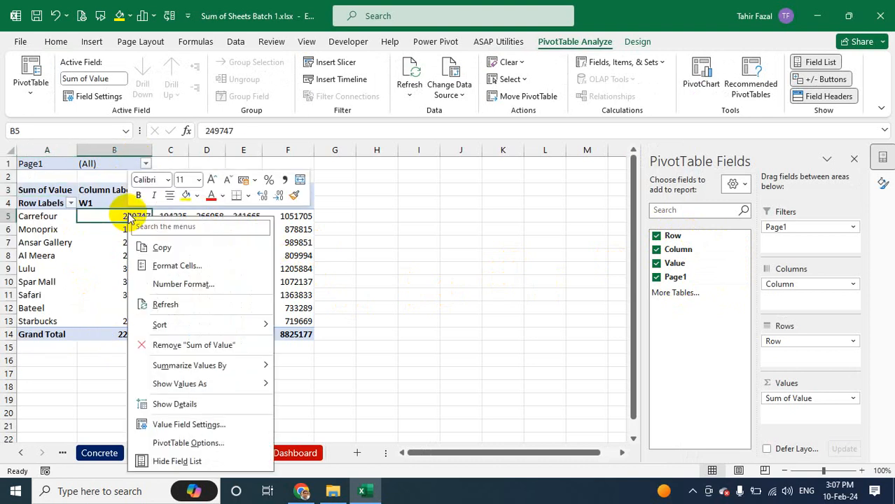
pyautogui.click(188, 287)
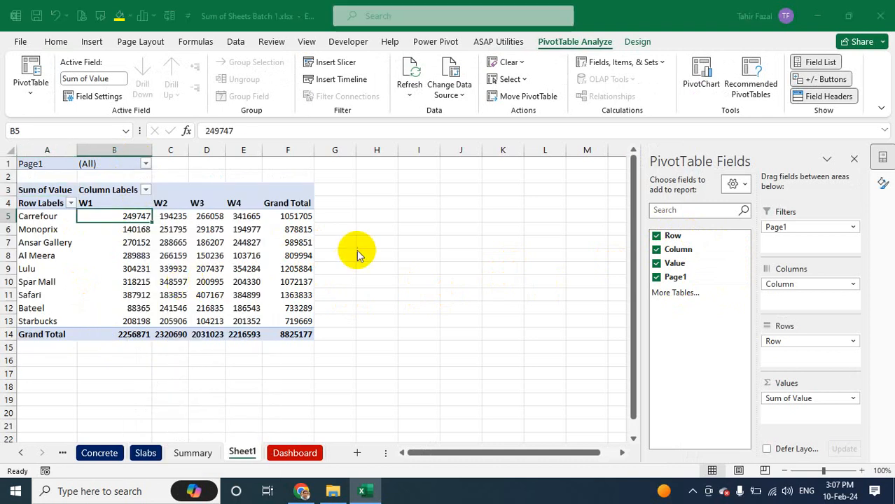
pyautogui.click(39, 201)
pyautogui.click(183, 223)
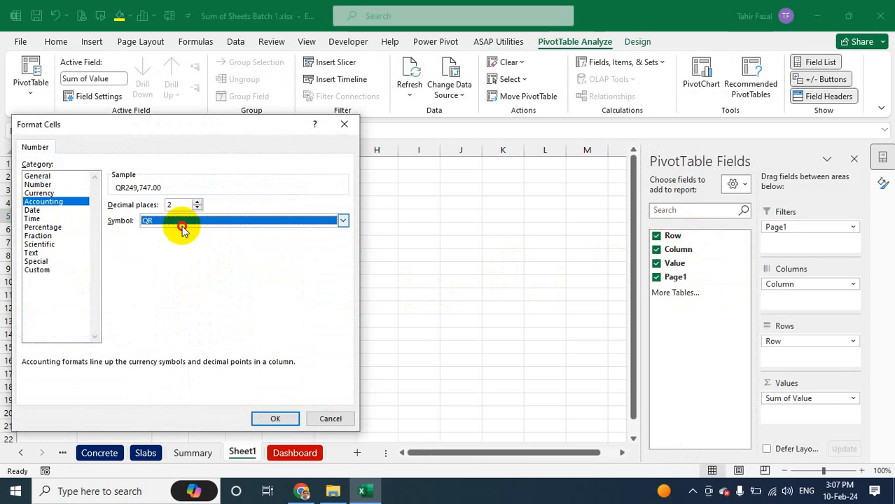
pyautogui.click(168, 235)
pyautogui.click(196, 208)
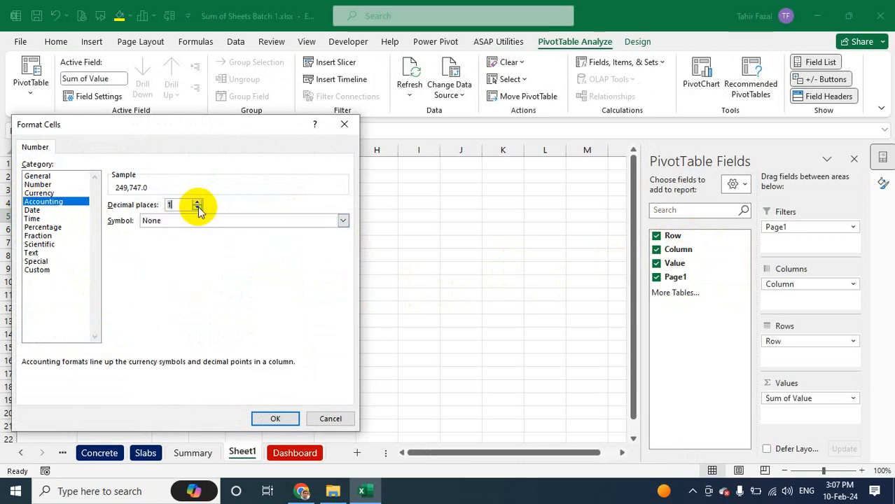
pyautogui.click(197, 208)
pyautogui.click(274, 419)
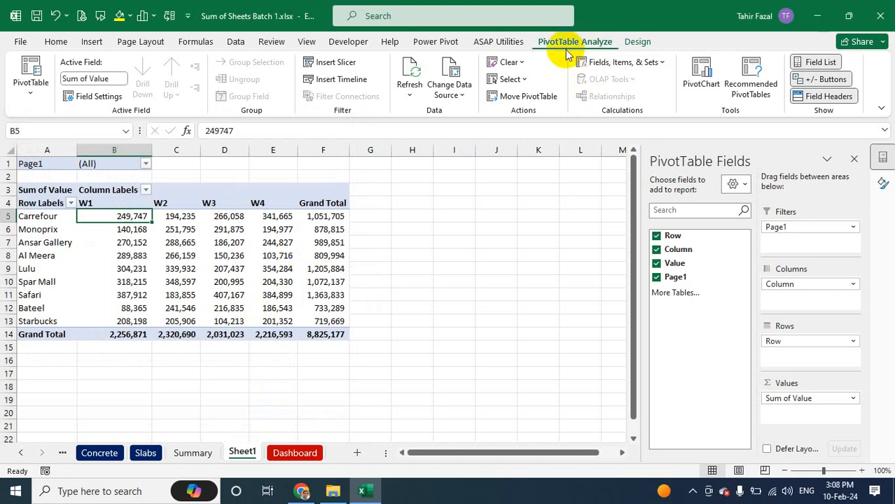
# Apply a Medium PivotTable style with a solid grey header and turn on banded rows
pyautogui.click(638, 42)
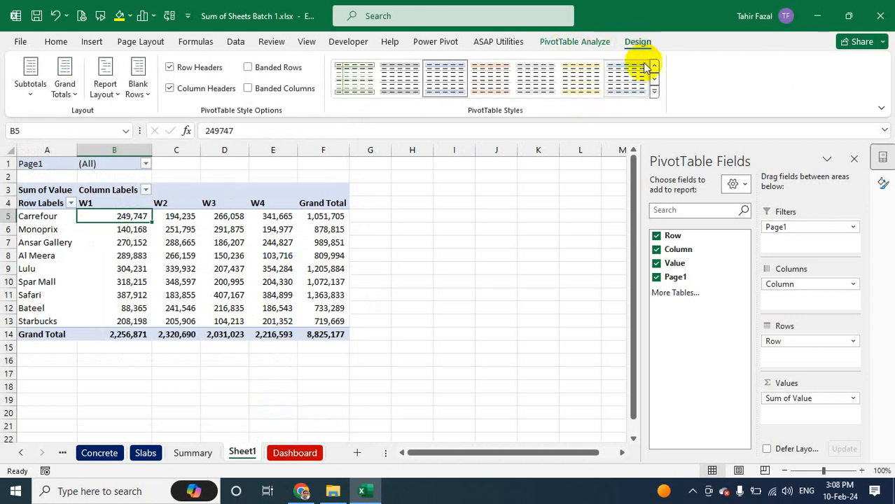
pyautogui.click(650, 95)
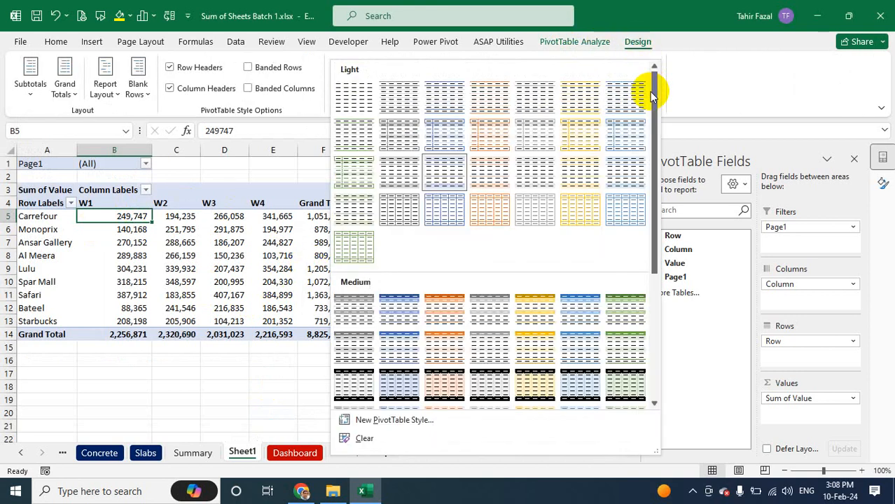
pyautogui.click(373, 349)
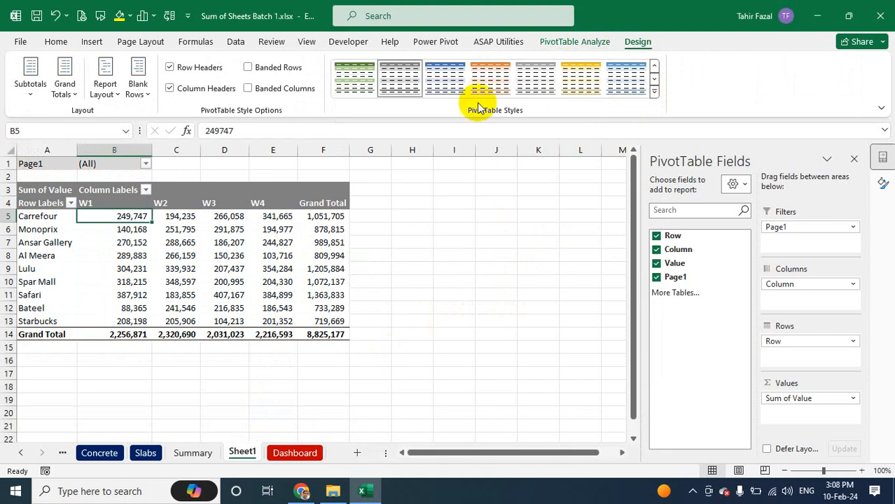
pyautogui.click(249, 67)
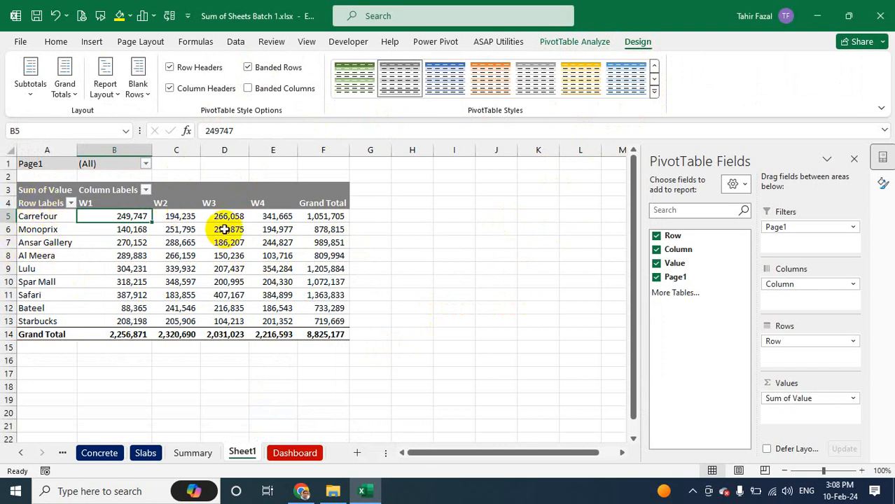
# Rename the PivotTable's Page1 filter field as Products in its field settings
pyautogui.click(42, 164)
pyautogui.rightClick(42, 164)
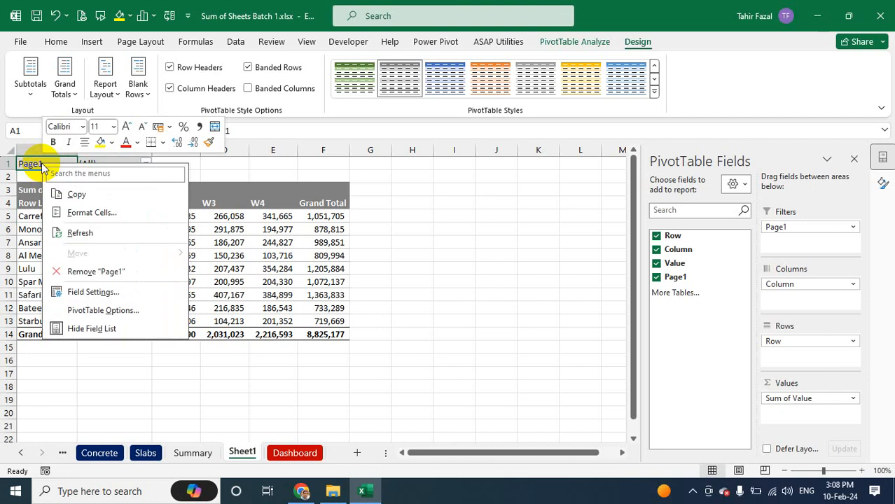
pyautogui.click(87, 293)
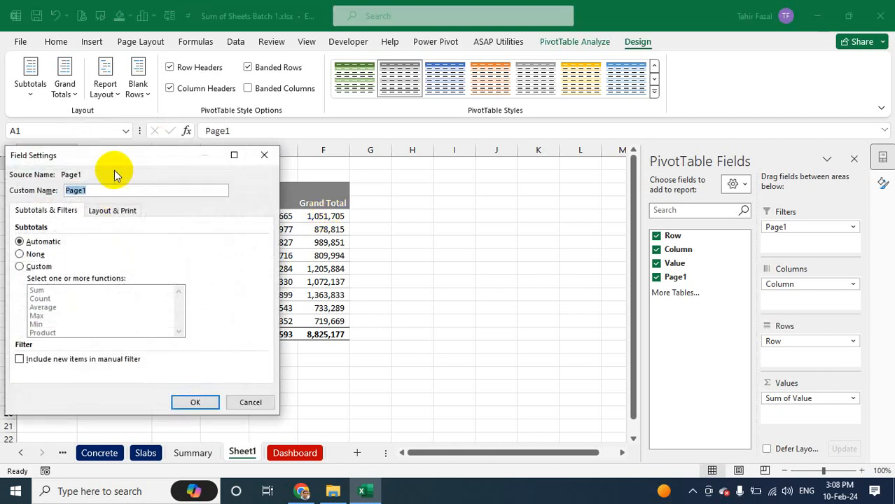
pyautogui.moveTo(111, 155); pyautogui.dragTo(484, 116)
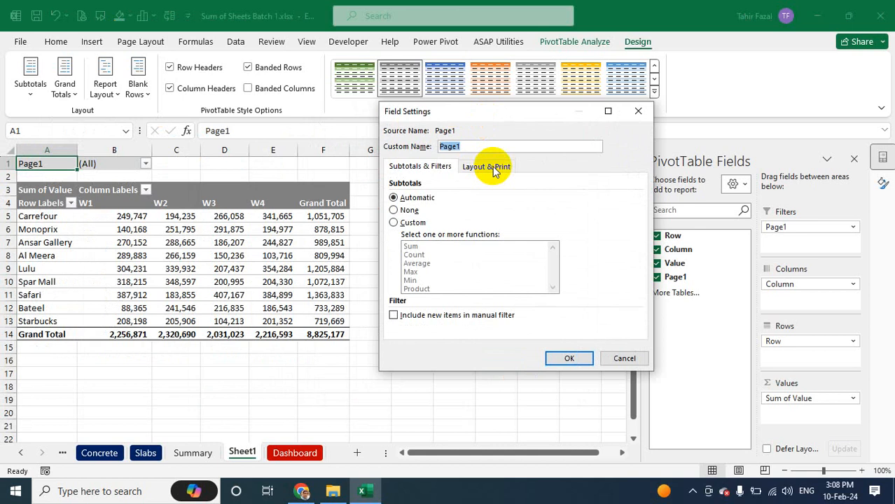
pyautogui.write('Products')
pyautogui.press('Return')
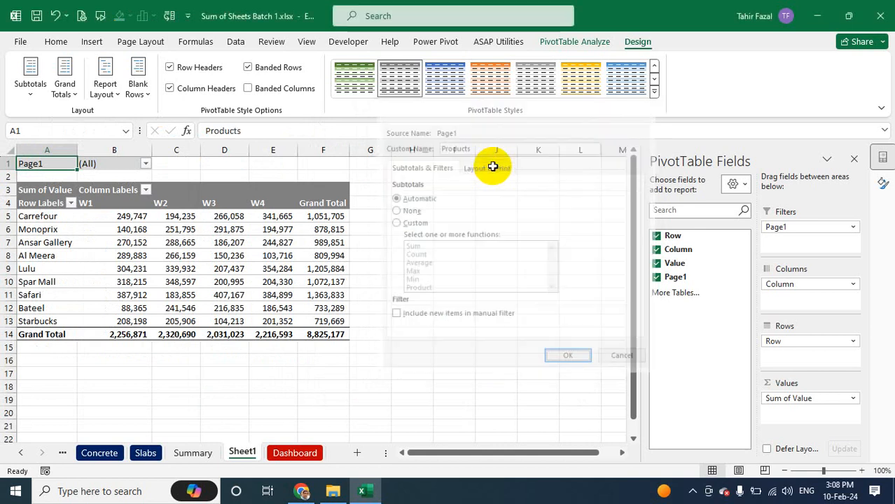
pyautogui.click(45, 203)
pyautogui.rightClick(46, 203)
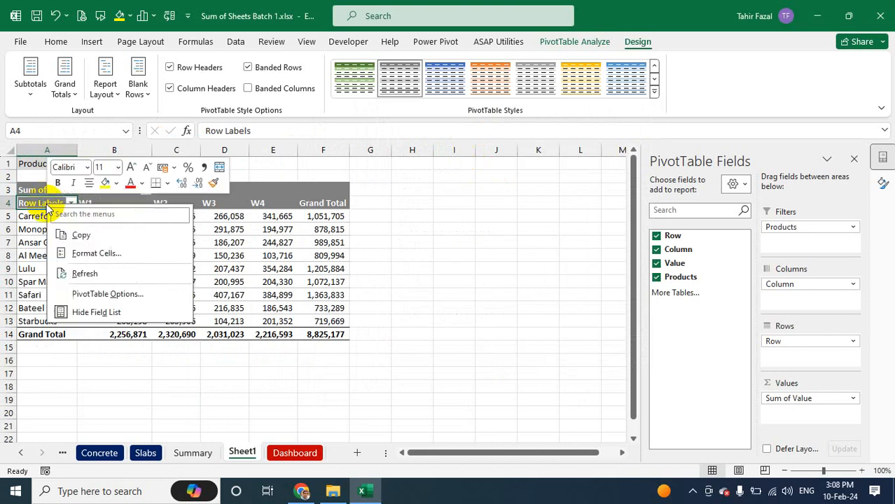
pyautogui.click(96, 297)
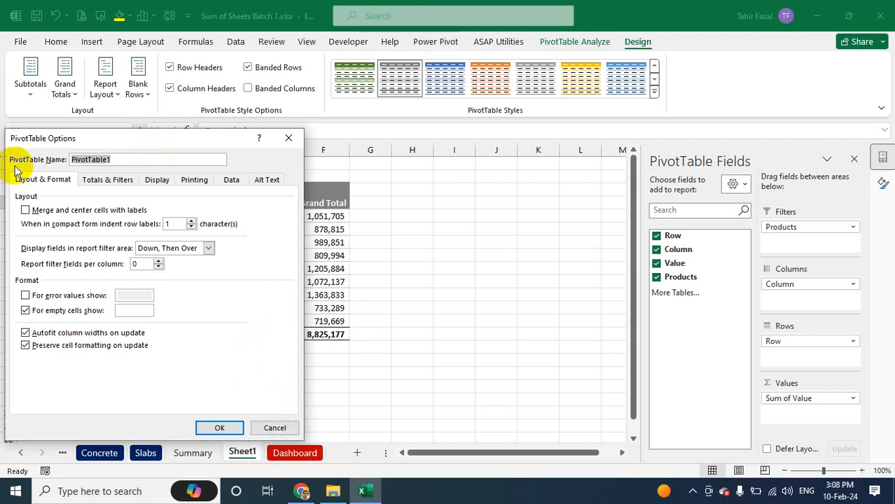
pyautogui.click(271, 428)
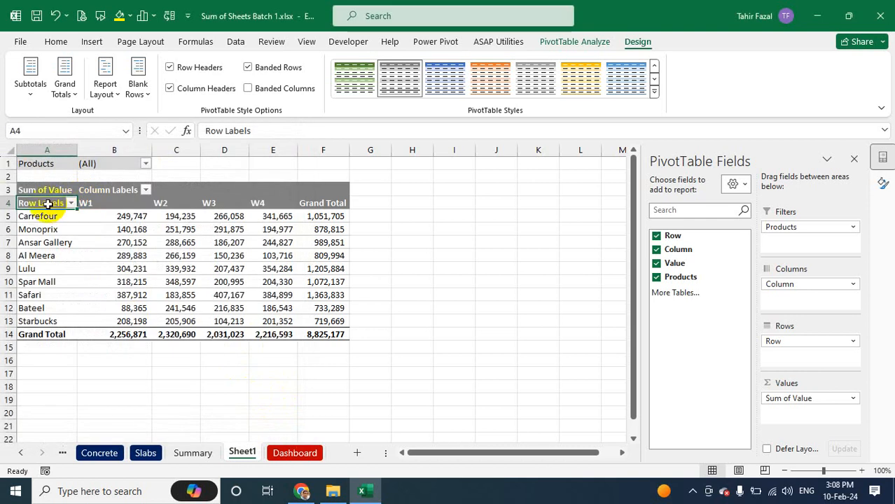
# Replace the Row Labels heading in A4 of the PivotTable with Clients
pyautogui.doubleClick(47, 203)
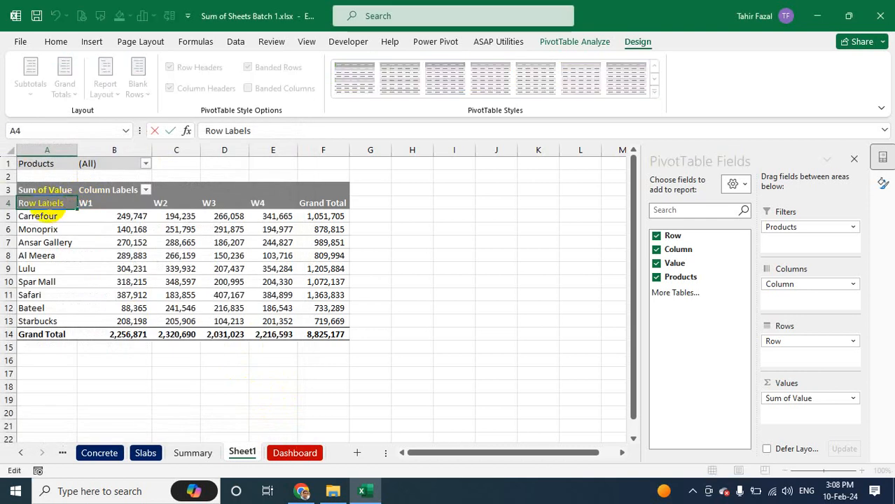
pyautogui.moveTo(61, 203); pyautogui.dragTo(9, 203)
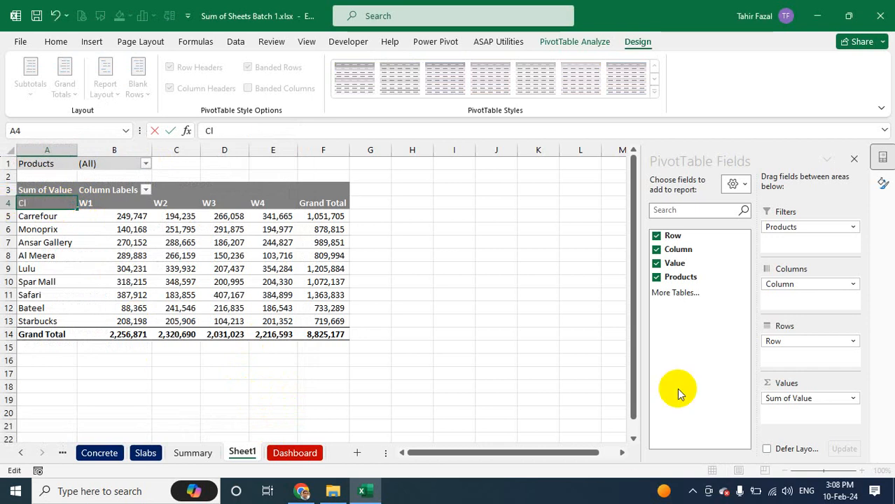
pyautogui.write('Clients')
pyautogui.press('Return')
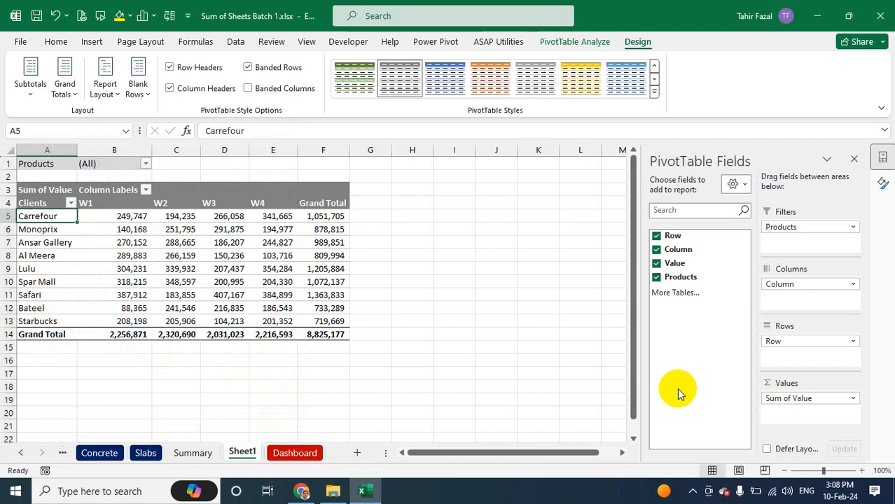
# Replace the Column Labels heading in B3 of the PivotTable with Weeks
pyautogui.click(120, 191)
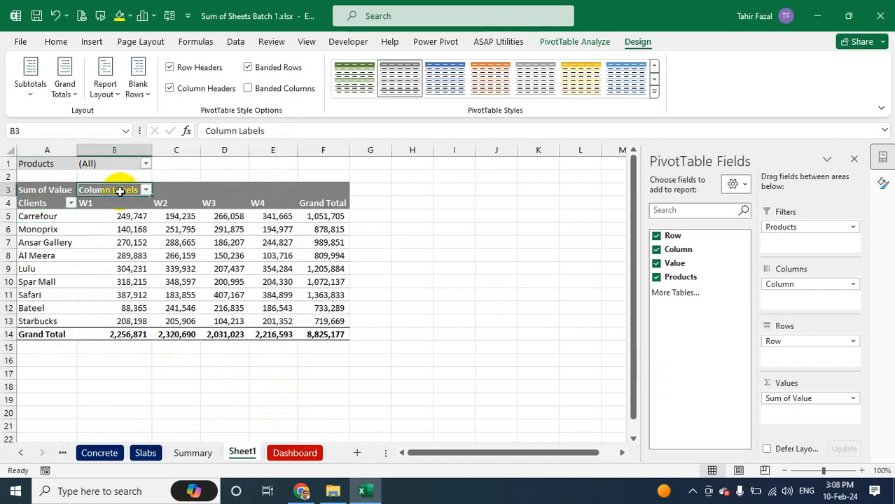
pyautogui.rightClick(121, 191)
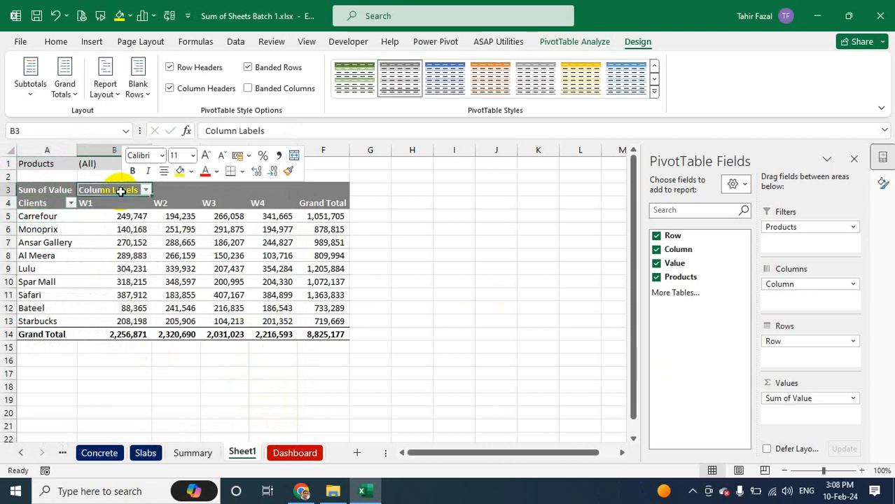
pyautogui.press('Escape')
pyautogui.press('F2')
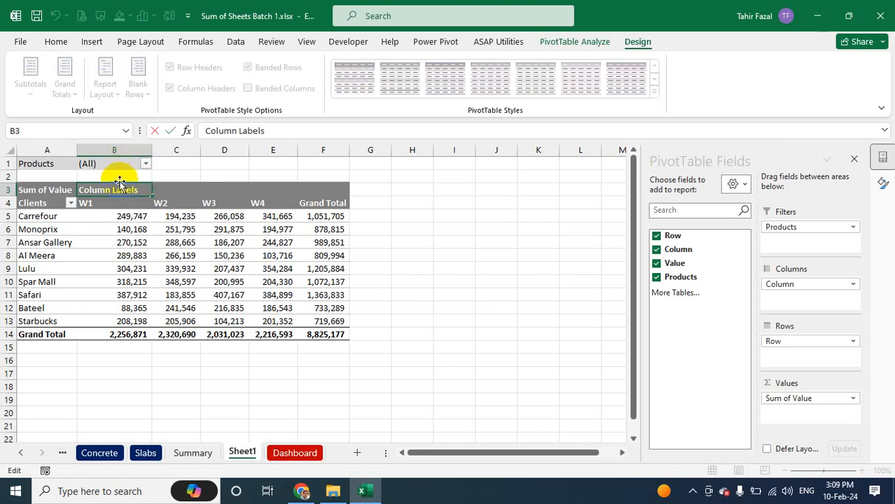
pyautogui.moveTo(131, 188); pyautogui.dragTo(70, 184)
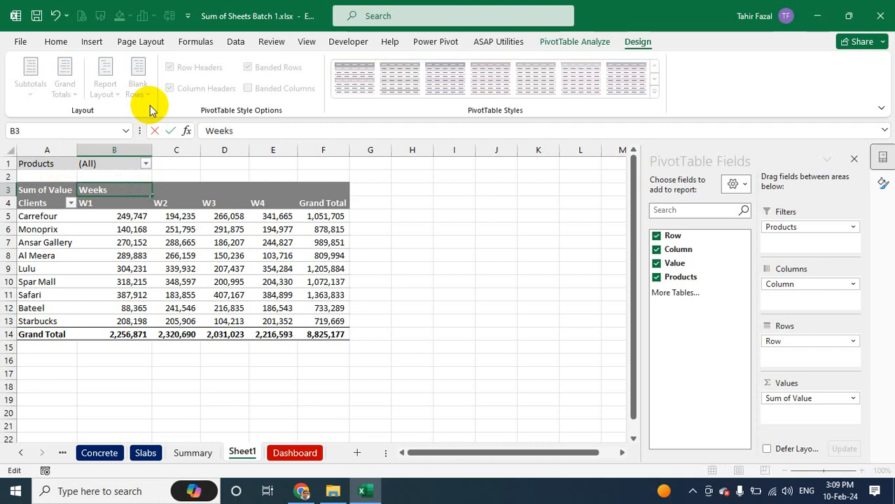
pyautogui.press('Return')
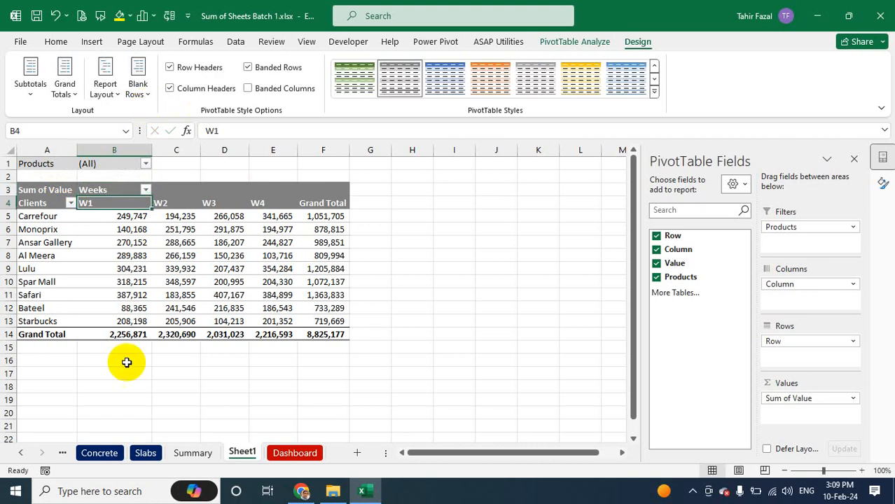
# Filter the PivotTable's Products page field to Blocks
pyautogui.click(28, 202)
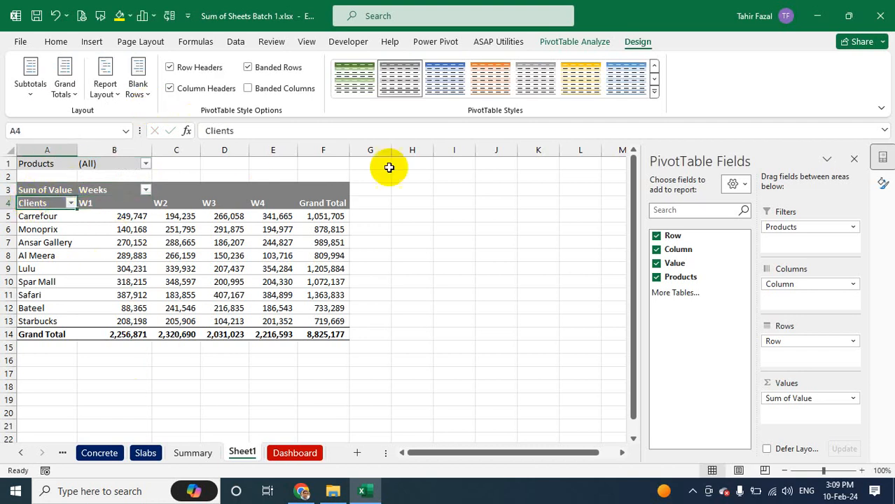
pyautogui.click(145, 165)
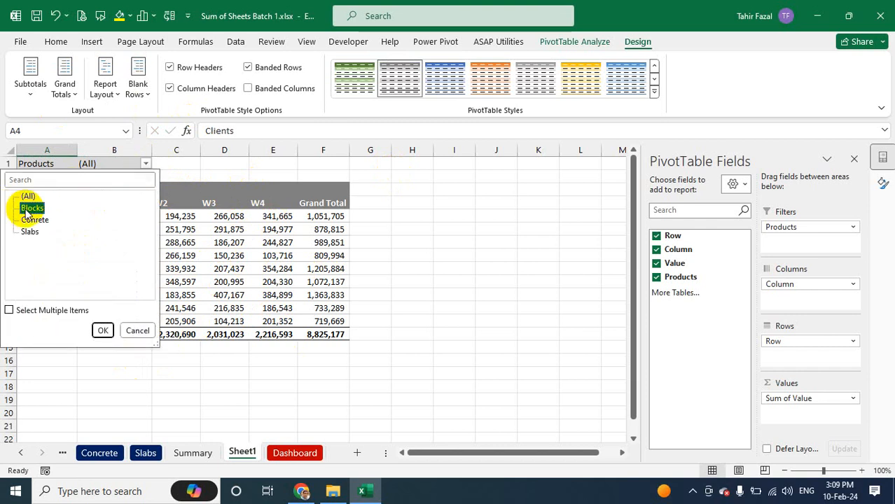
pyautogui.click(102, 330)
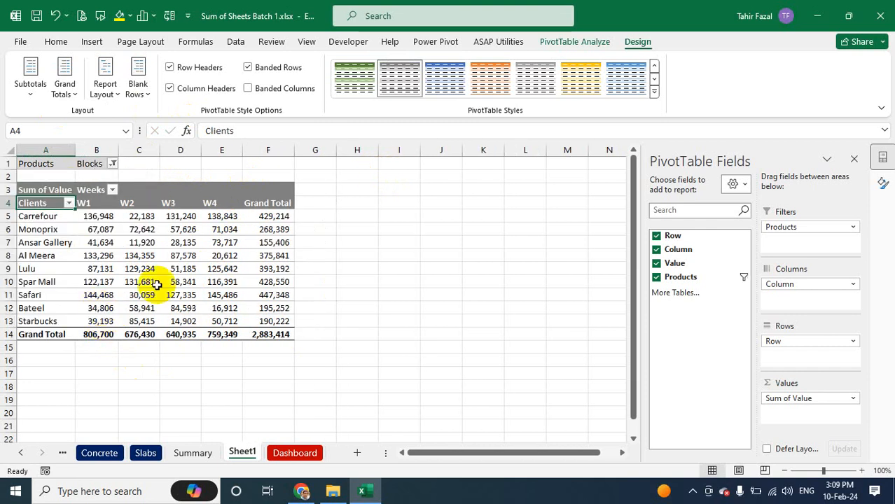
# Switch the PivotTable's report layout to tabular form and rename the Row field as Clients in its field settings
pyautogui.click(103, 98)
pyautogui.click(153, 173)
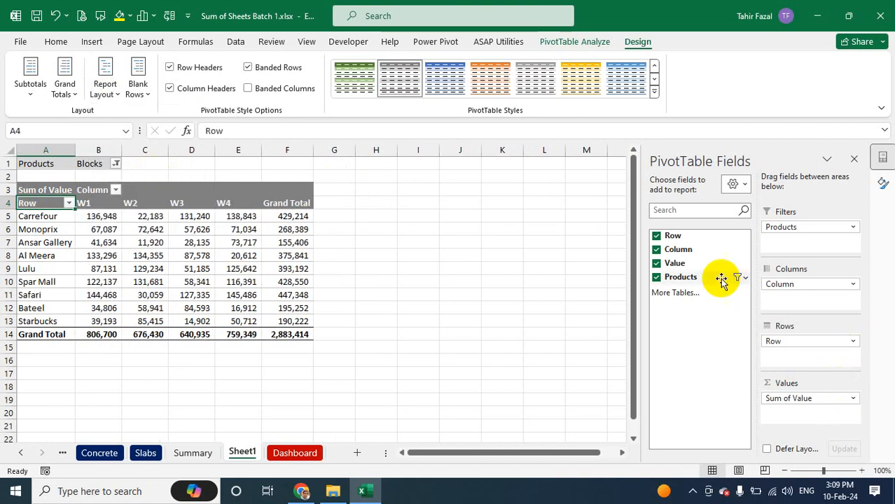
pyautogui.rightClick(686, 238)
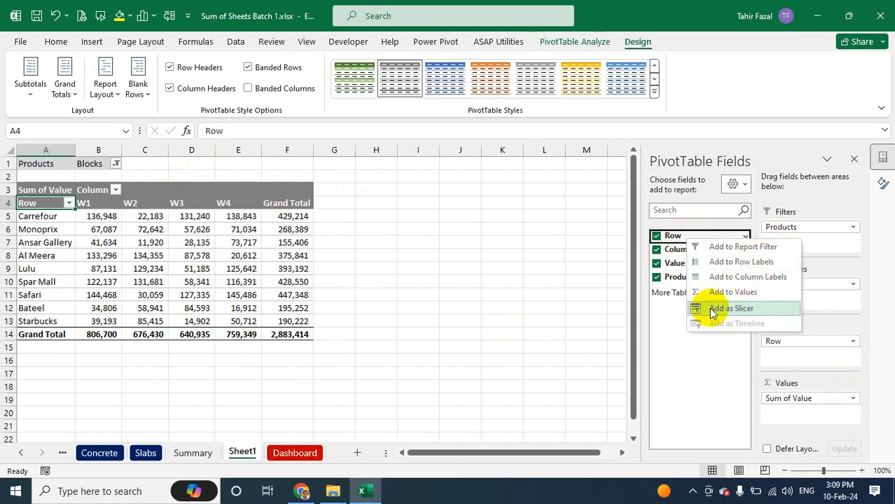
pyautogui.click(34, 203)
pyautogui.doubleClick(32, 203)
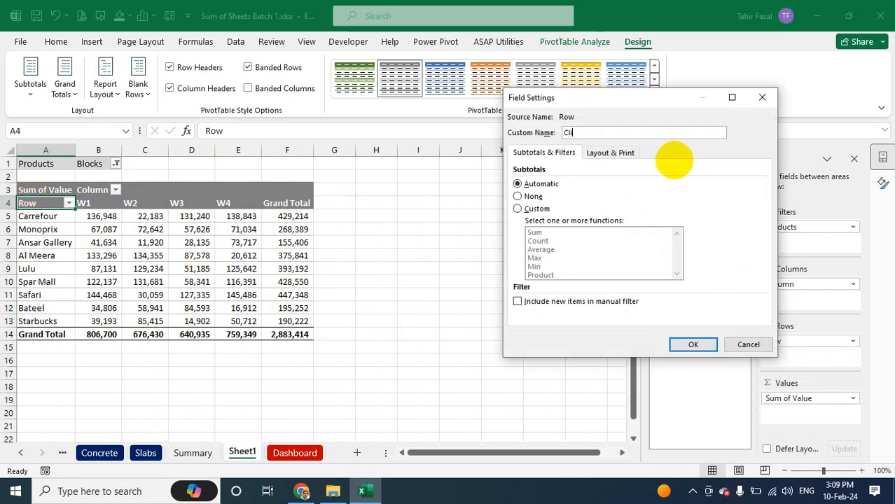
pyautogui.write('Clients')
pyautogui.press('Return')
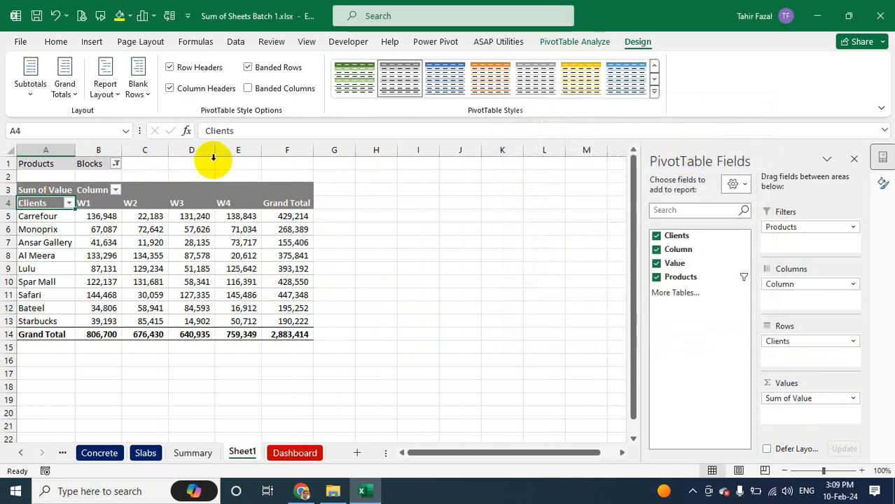
# Rename the PivotTable's Column field heading in B3 as Weeks
pyautogui.click(95, 190)
pyautogui.press('F2')
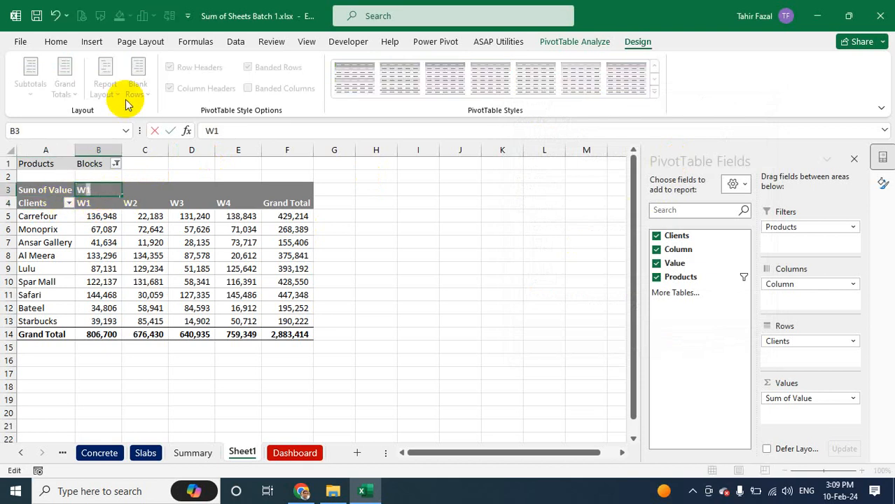
pyautogui.write('s')
pyautogui.press('Return')
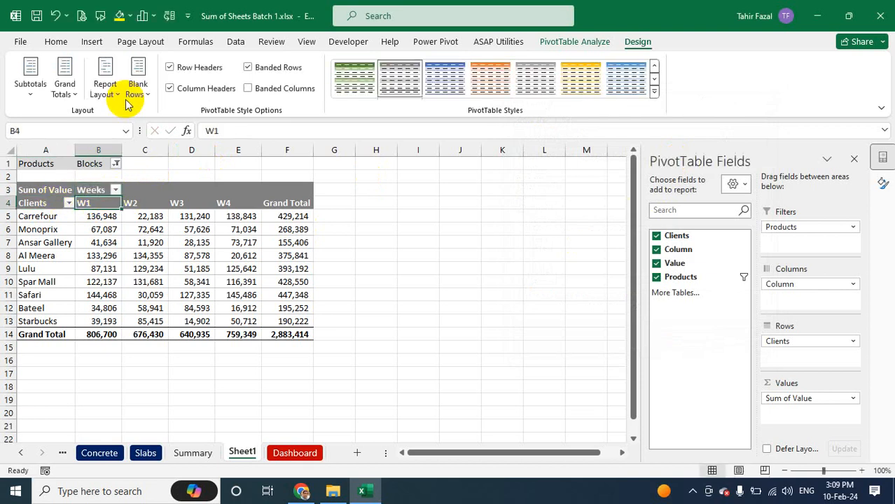
# Move the Products field from Filters to Rows above Clients and hide the PivotTable's expand/collapse buttons
pyautogui.click(418, 308)
pyautogui.click(112, 242)
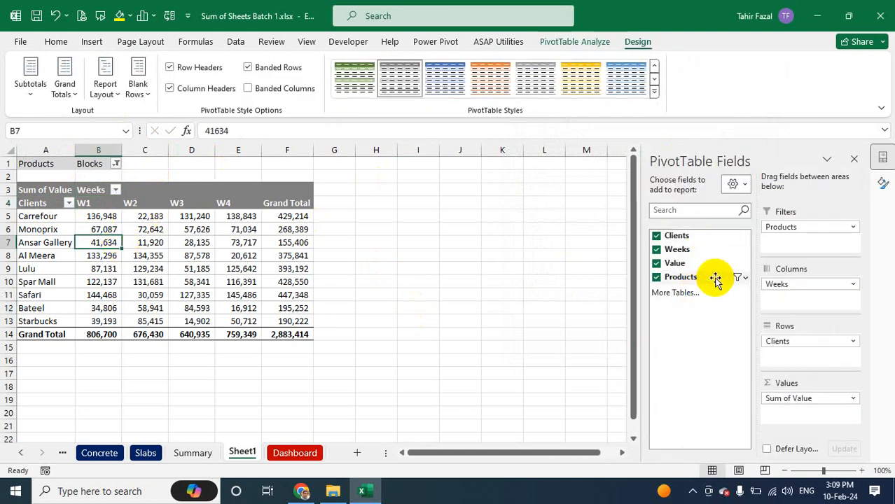
pyautogui.moveTo(714, 278); pyautogui.dragTo(803, 339)
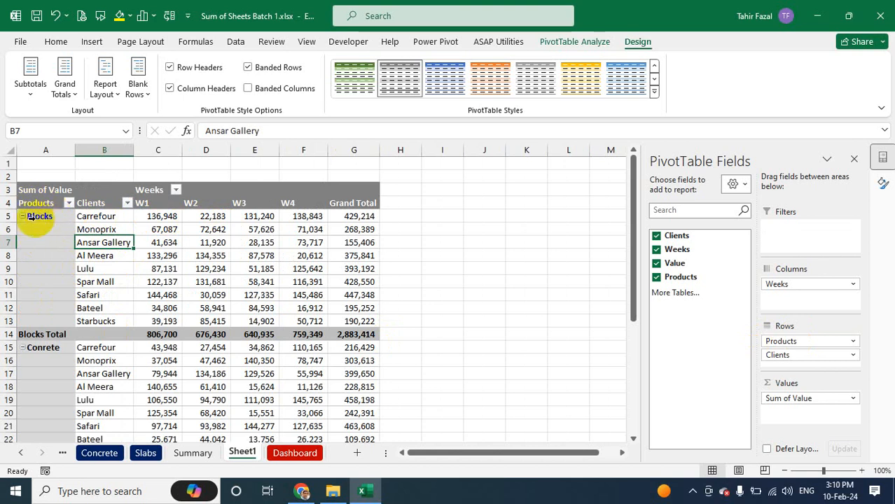
pyautogui.click(575, 41)
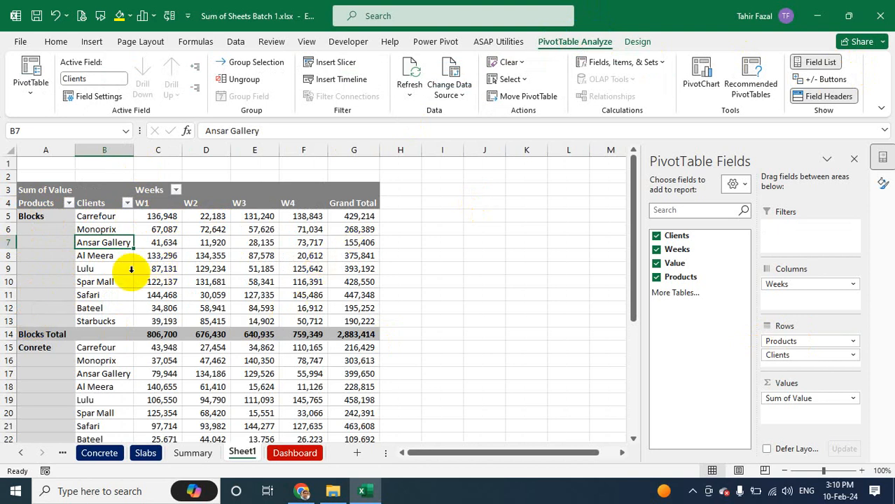
# Apply a Medium PivotTable style with an orange header to the PivotTable
pyautogui.click(637, 41)
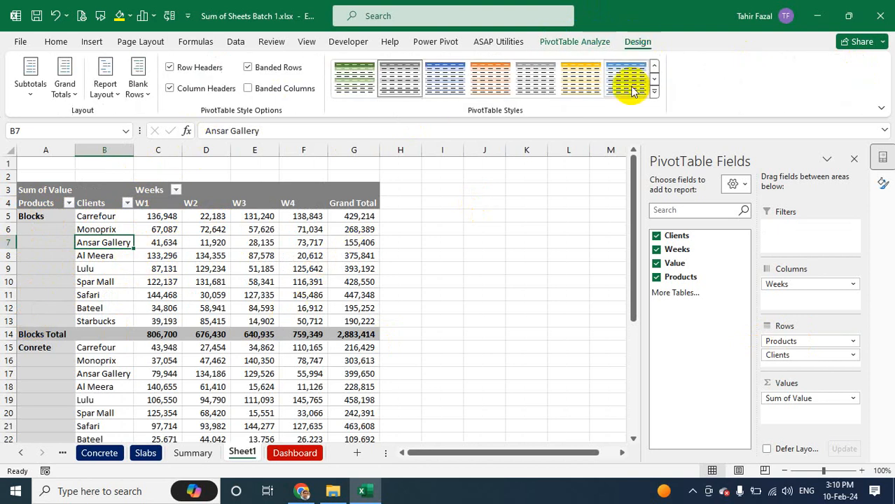
pyautogui.click(653, 92)
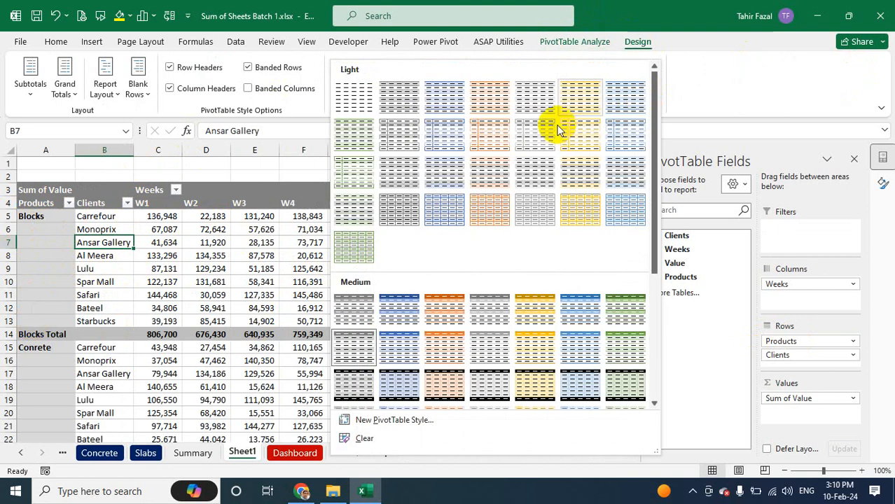
pyautogui.click(429, 350)
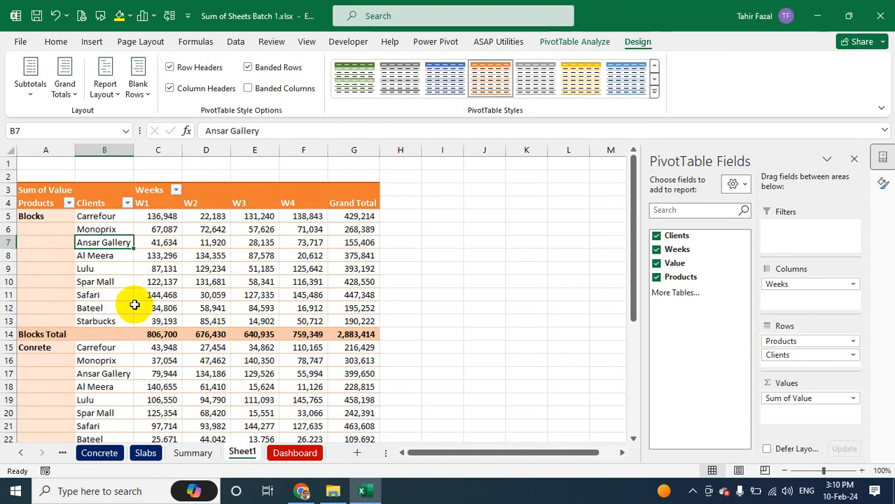
# Collapse the PivotTable's Products items to their totals and expand them again to the client rows
pyautogui.click(40, 204)
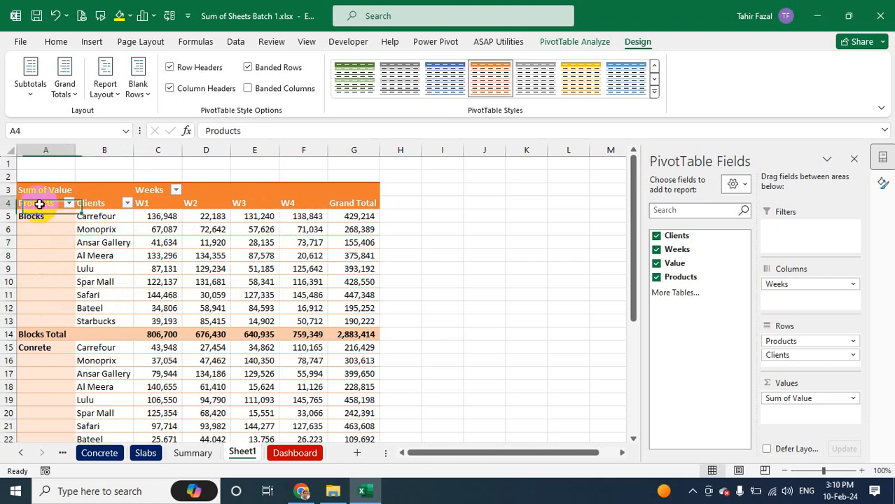
pyautogui.rightClick(40, 204)
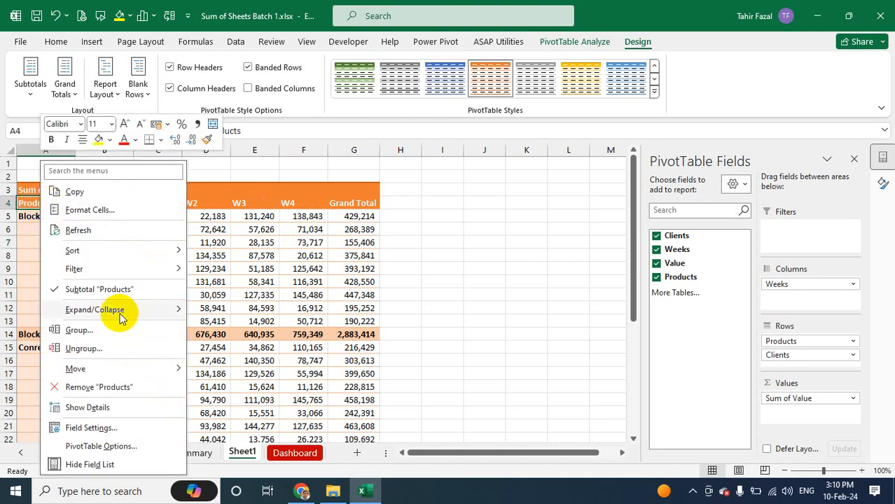
pyautogui.moveTo(115, 310)
pyautogui.click(241, 327)
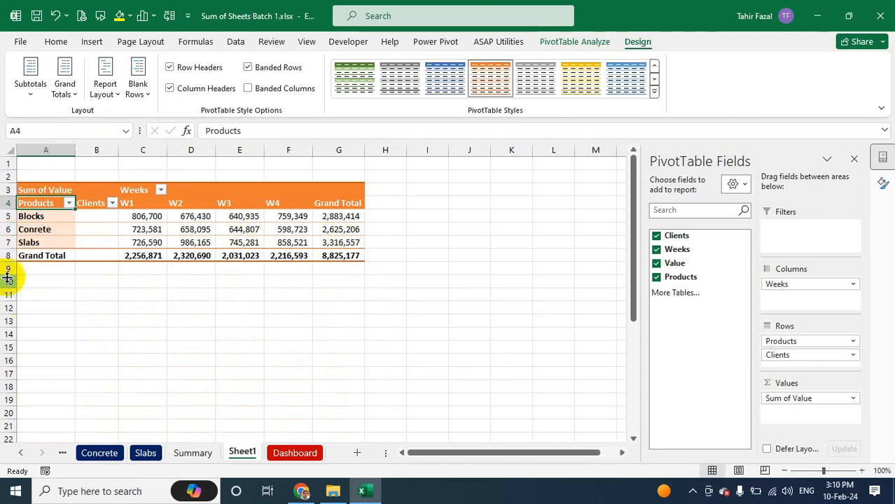
pyautogui.rightClick(47, 203)
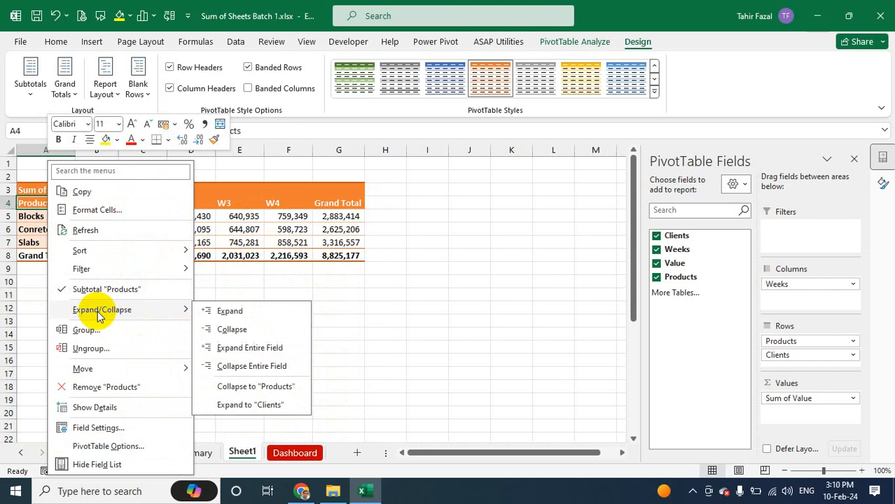
pyautogui.click(228, 313)
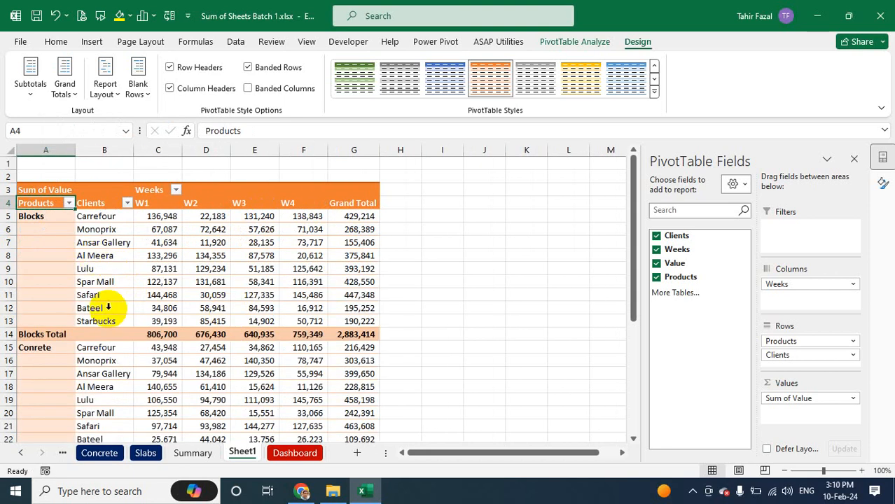
# Insert slicers for the PivotTable's Products and Clients fields
pyautogui.moveTo(142, 263)
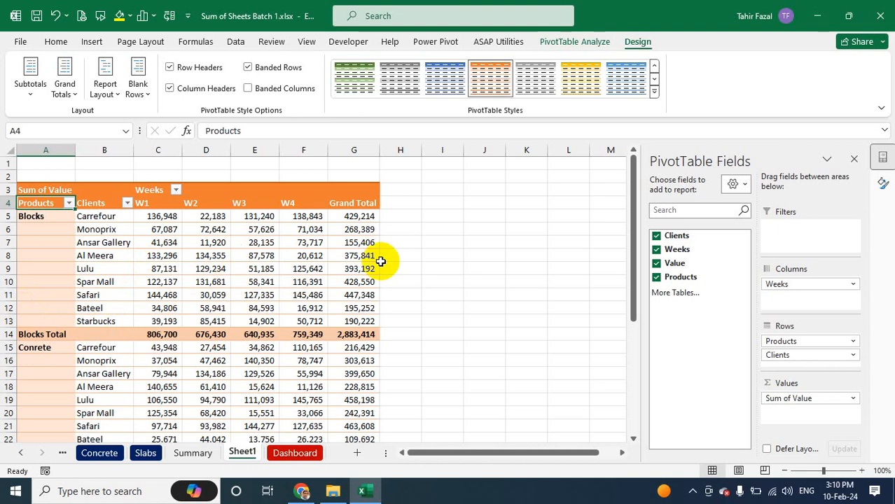
pyautogui.click(574, 42)
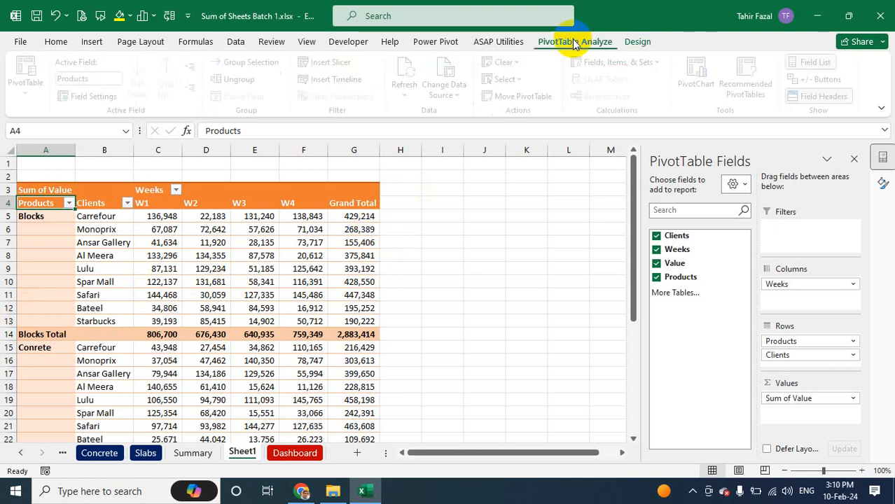
pyautogui.click(335, 63)
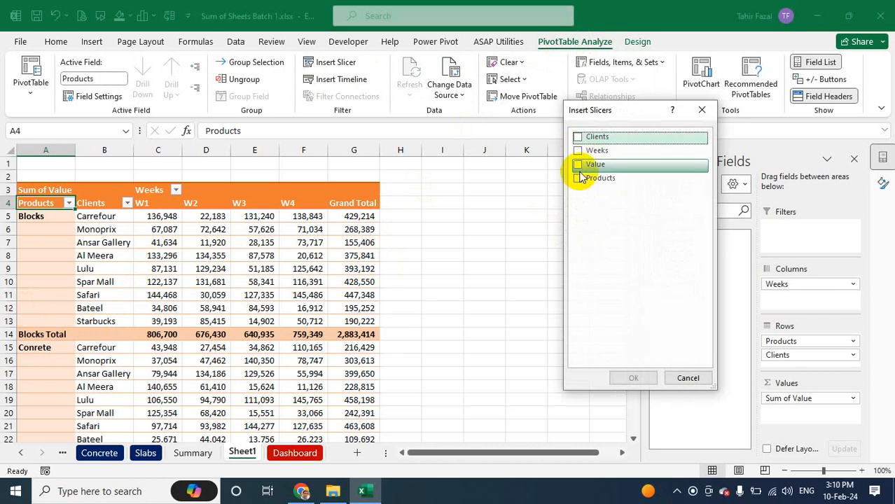
pyautogui.click(579, 179)
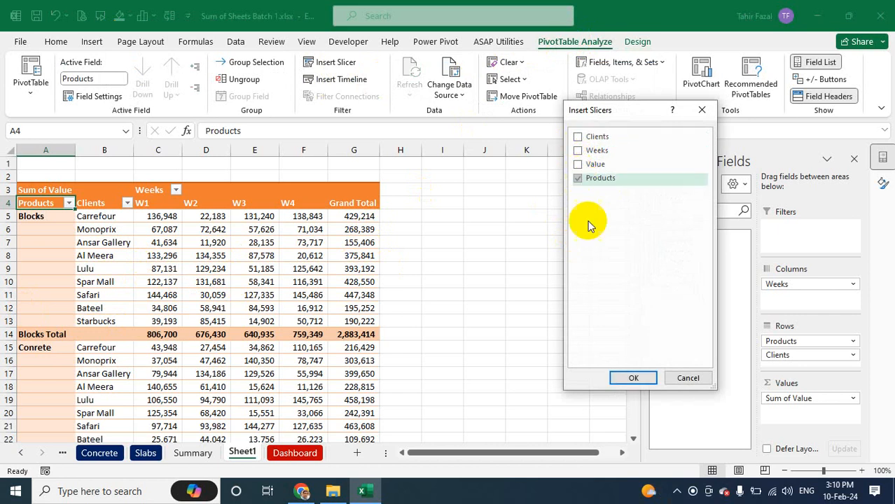
pyautogui.click(577, 137)
pyautogui.click(634, 379)
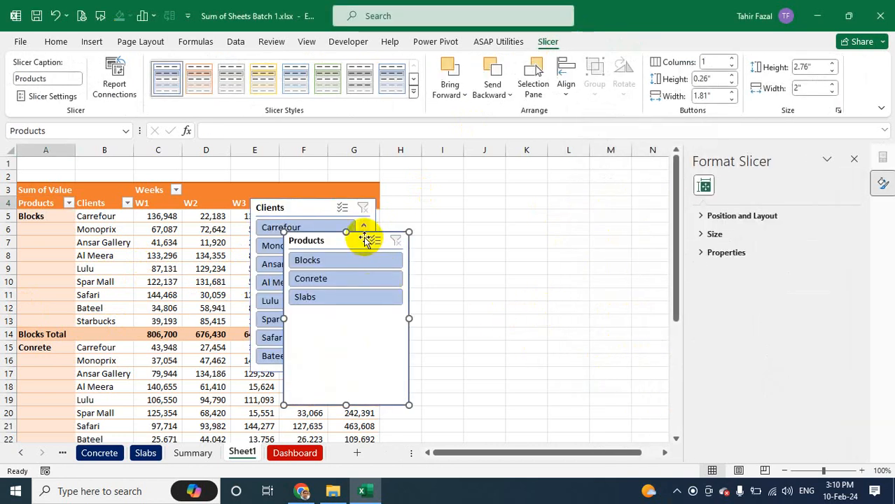
# Move the Products slicer beside the PivotTable, set its buttons to 3 columns, and resize it to about 0.8" high and 3.13" wide
pyautogui.moveTo(360, 231); pyautogui.dragTo(499, 203)
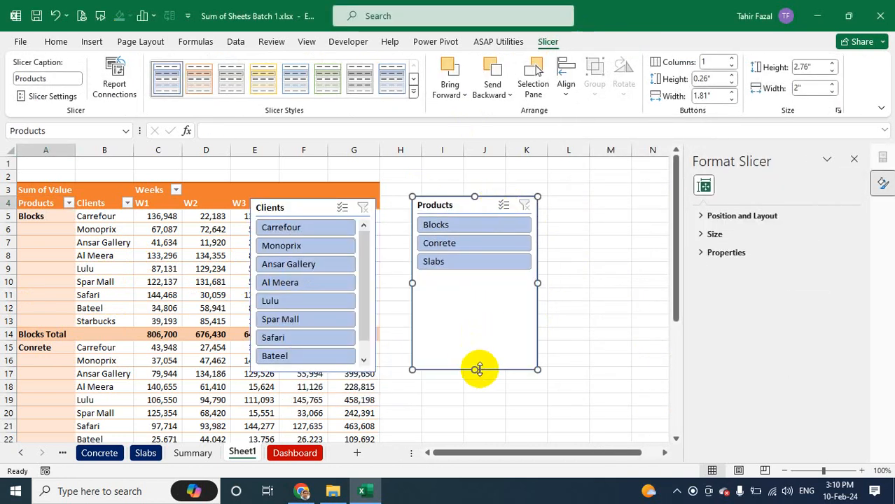
pyautogui.moveTo(474, 370); pyautogui.dragTo(483, 290)
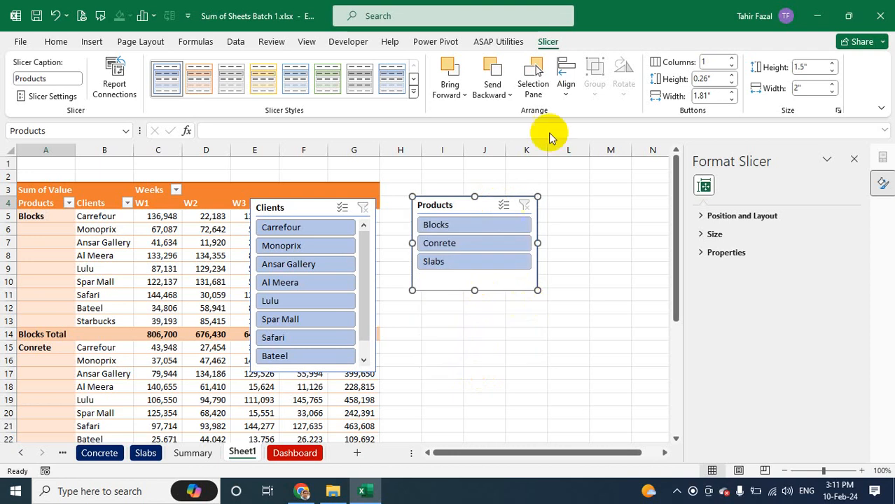
pyautogui.click(731, 60)
pyautogui.click(730, 60)
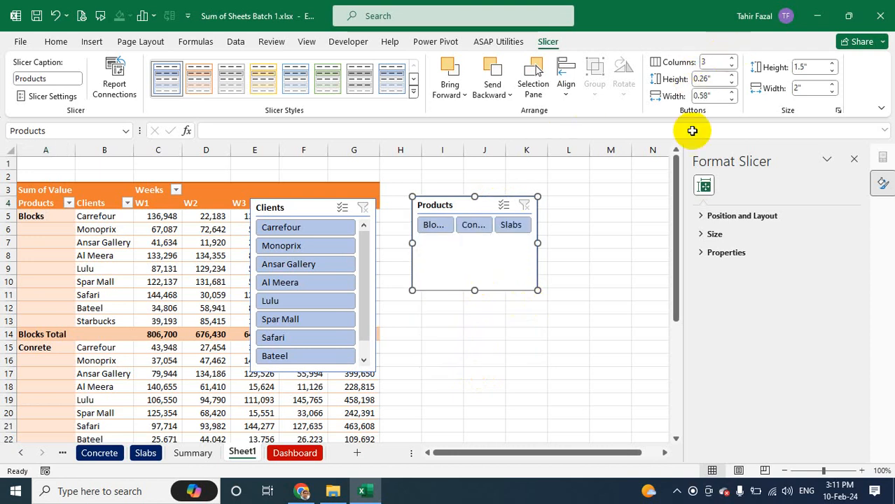
pyautogui.moveTo(536, 244); pyautogui.dragTo(608, 243)
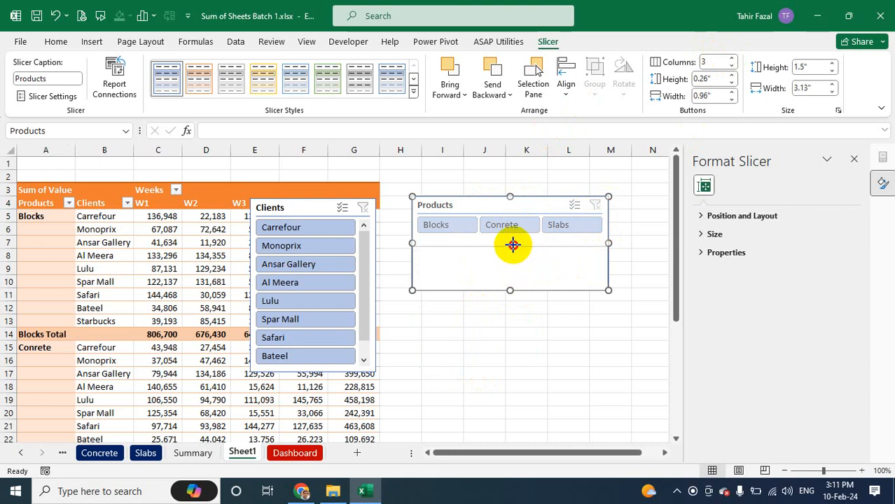
pyautogui.moveTo(510, 290); pyautogui.dragTo(513, 243)
# Move the Clients slicer off the PivotTable to below the Products slicer and apply the orange Dark slicer style to both slicers
pyautogui.moveTo(309, 208); pyautogui.dragTo(619, 310)
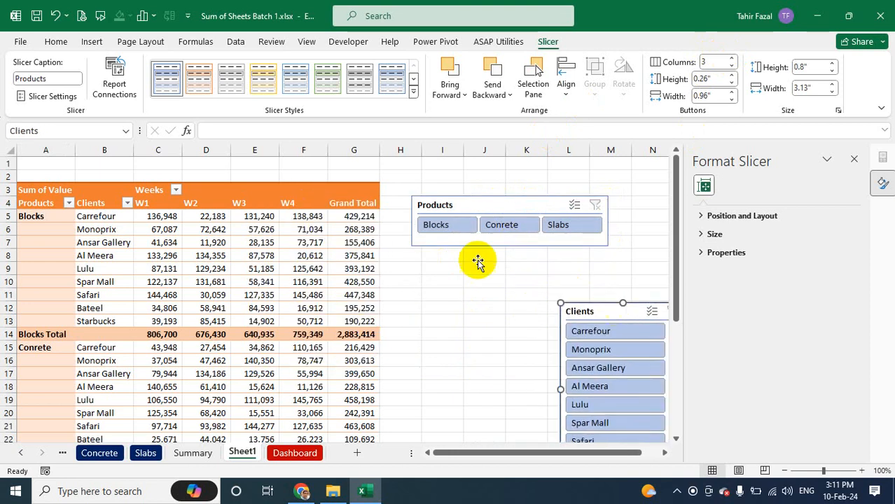
pyautogui.click(414, 92)
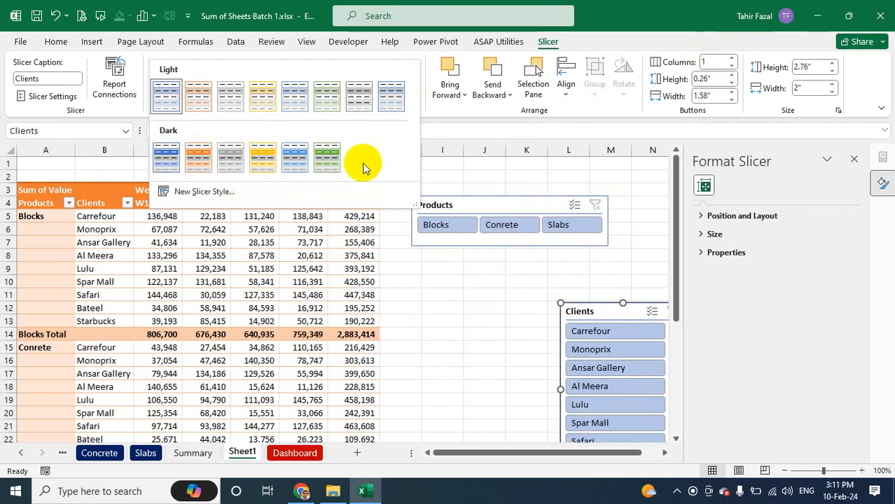
pyautogui.click(208, 160)
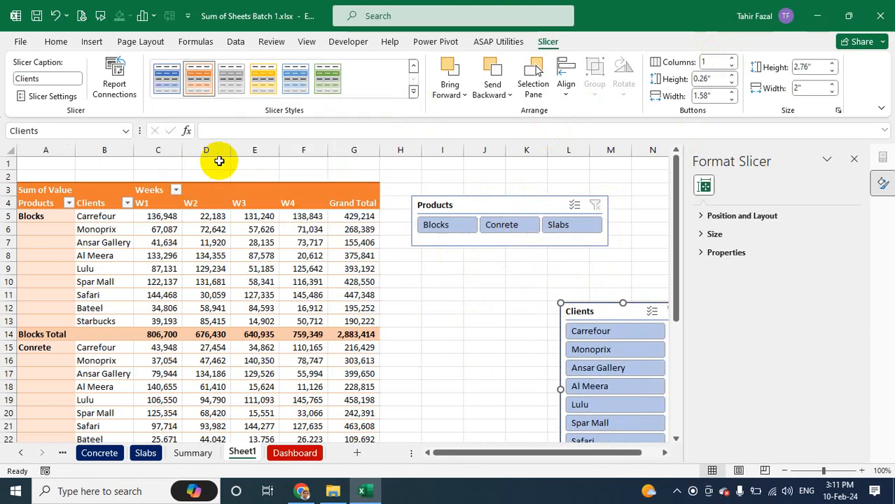
pyautogui.click(499, 242)
pyautogui.click(198, 78)
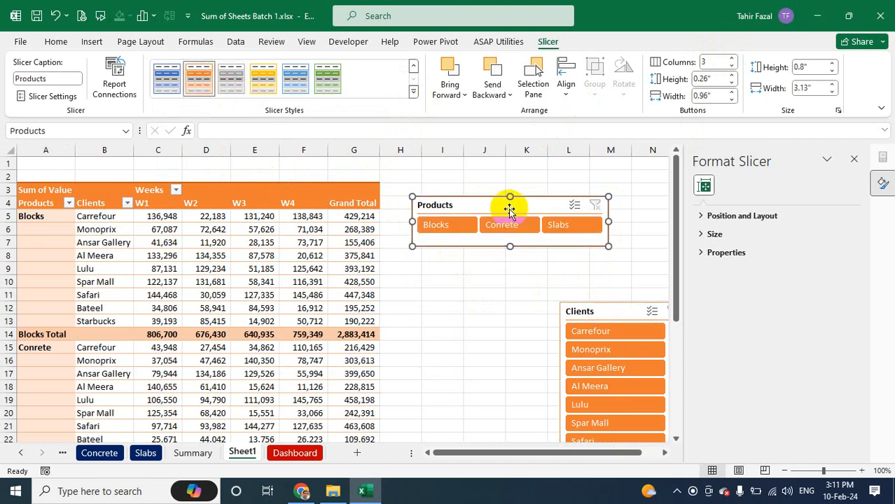
# Insert three blank rows above the PivotTable and place the Products slicer in that space, above the Products and Clients columns
pyautogui.moveTo(537, 248); pyautogui.dragTo(539, 211)
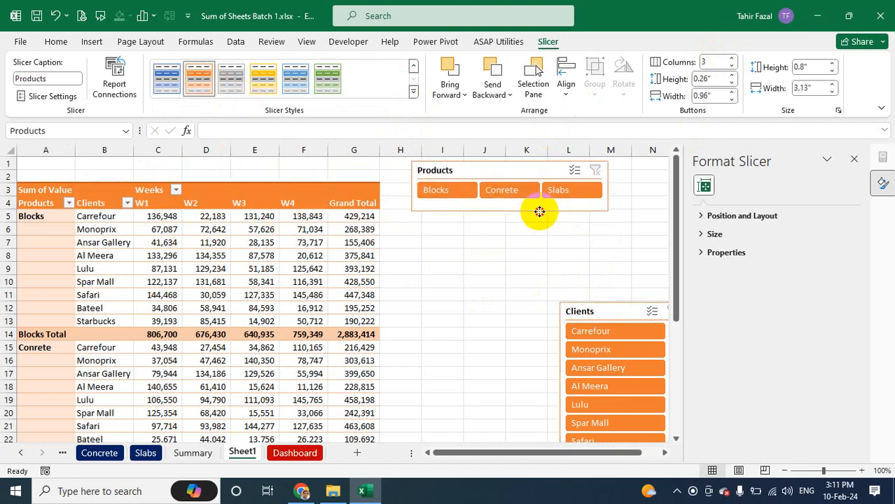
pyautogui.moveTo(5, 178); pyautogui.dragTo(5, 179)
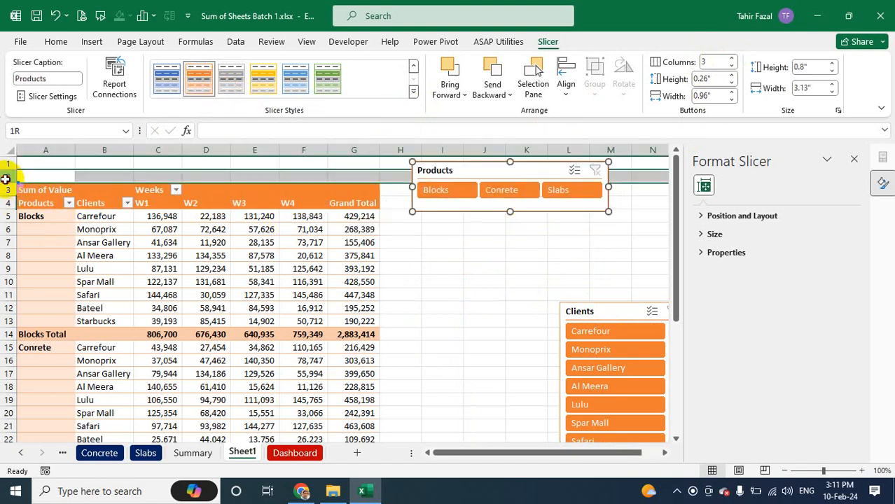
pyautogui.rightClick(5, 179)
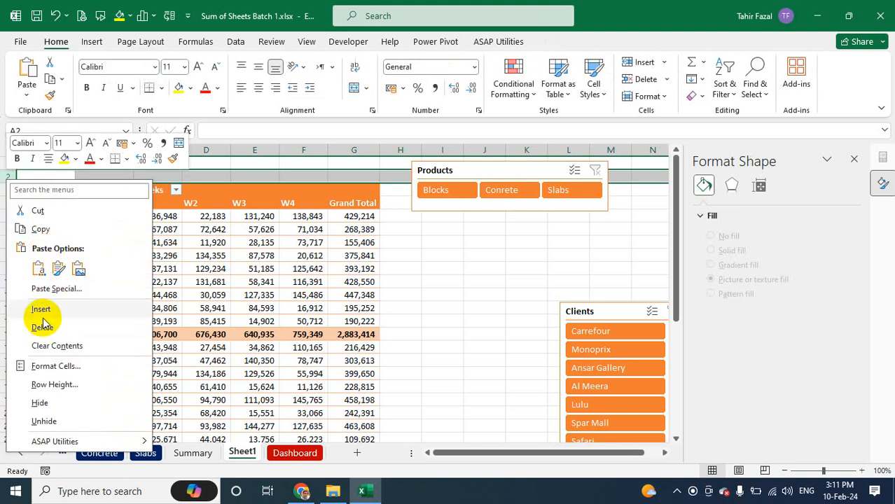
pyautogui.click(41, 311)
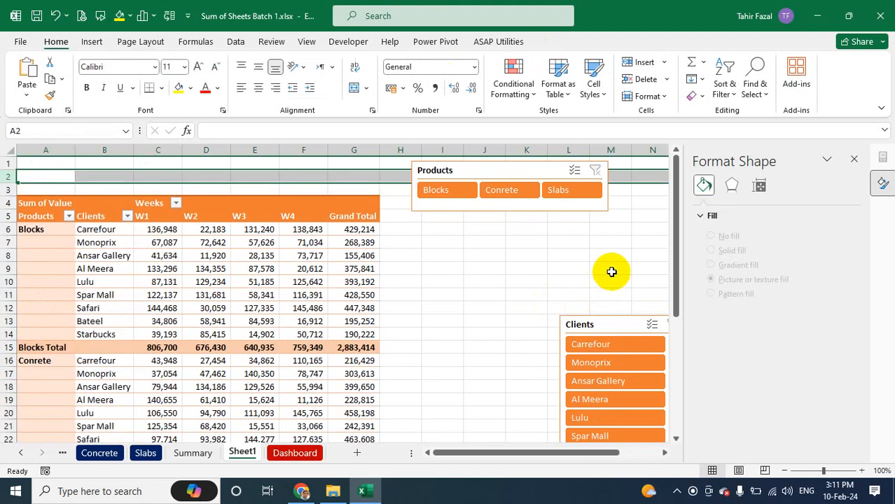
pyautogui.press('F4')
pyautogui.press('F4')
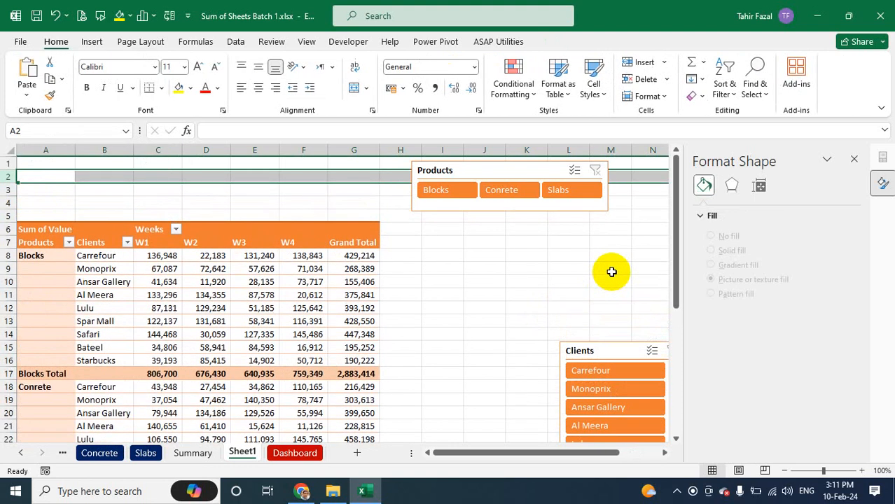
pyautogui.click(466, 214)
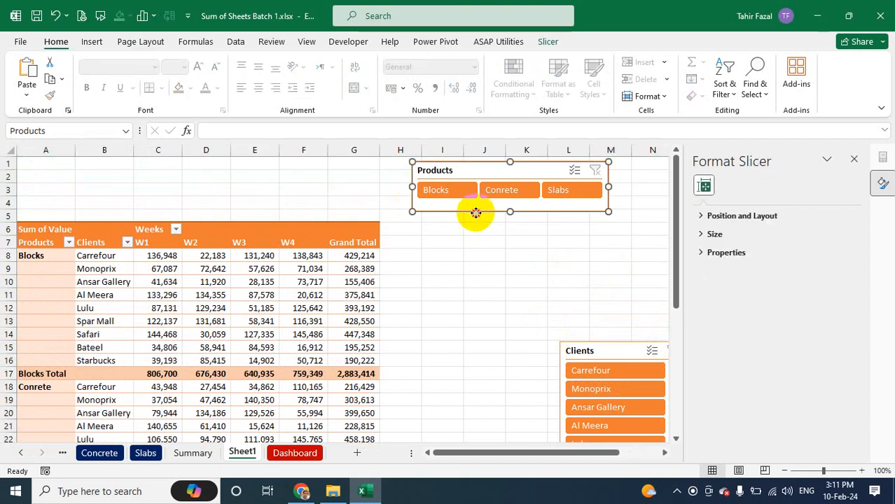
pyautogui.moveTo(465, 214); pyautogui.dragTo(86, 214)
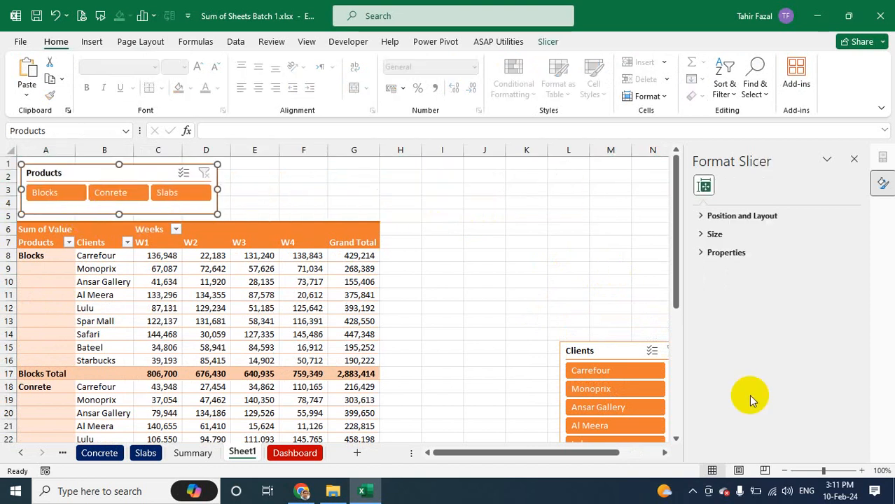
# Move the Clients slicer beside the PivotTable, set its buttons to 2 columns, and resize it to about 2.02" high and 2.34" wide
pyautogui.moveTo(616, 350); pyautogui.dragTo(477, 231)
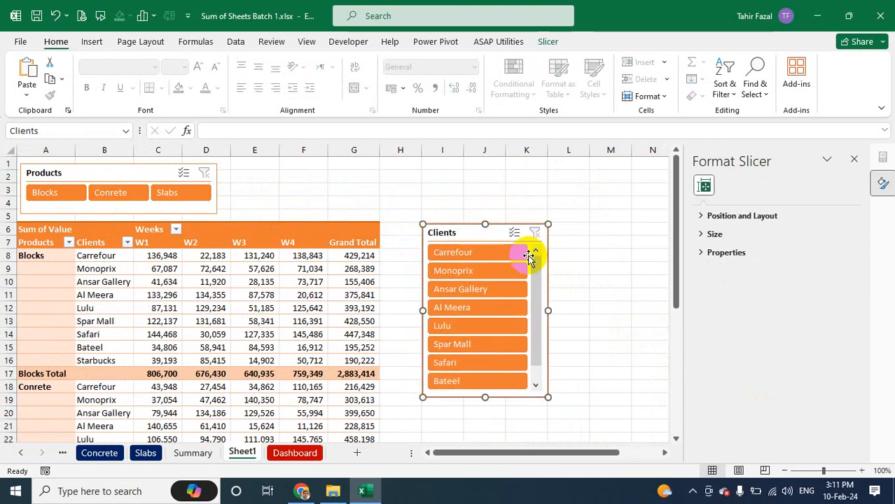
pyautogui.click(548, 43)
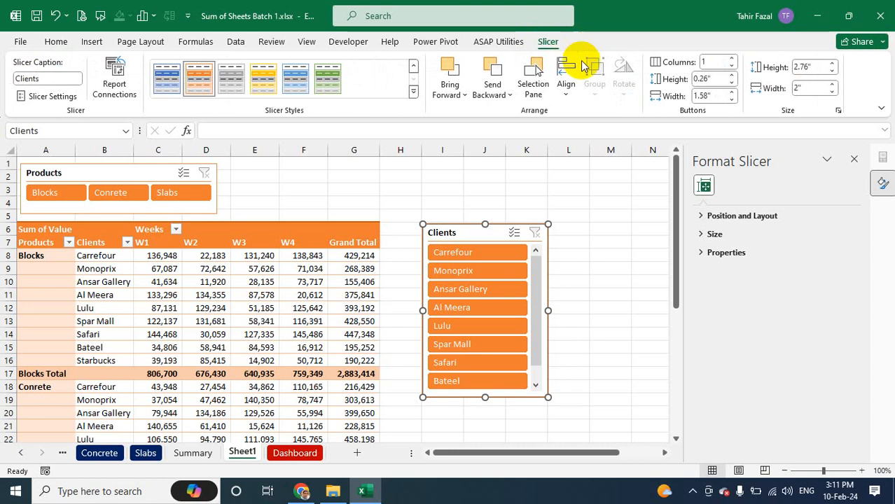
pyautogui.click(732, 59)
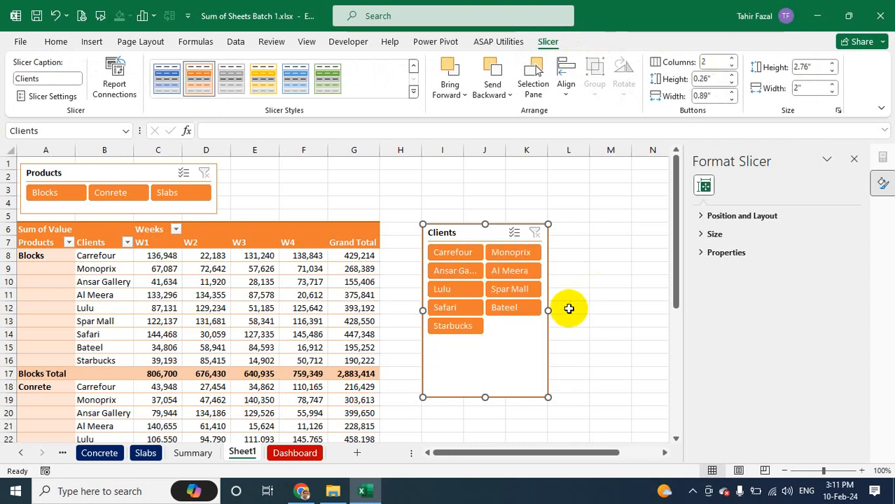
pyautogui.moveTo(551, 309); pyautogui.dragTo(569, 310)
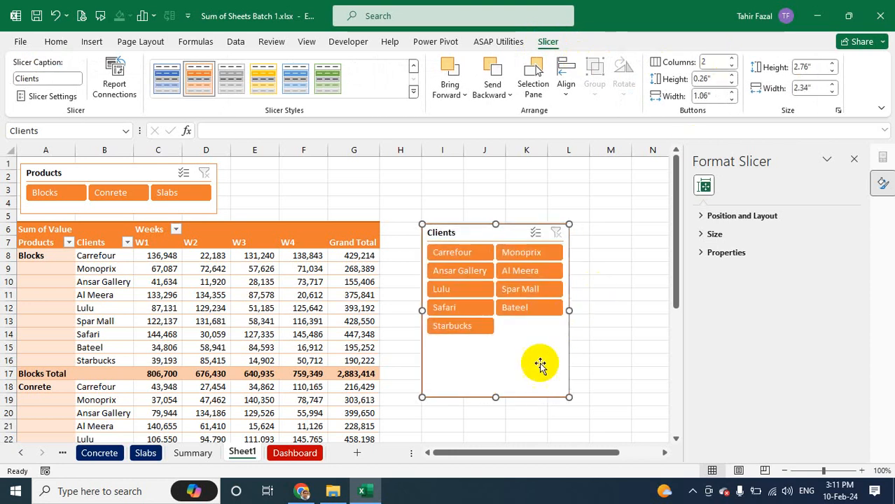
pyautogui.moveTo(498, 397); pyautogui.dragTo(505, 349)
pyautogui.click(475, 398)
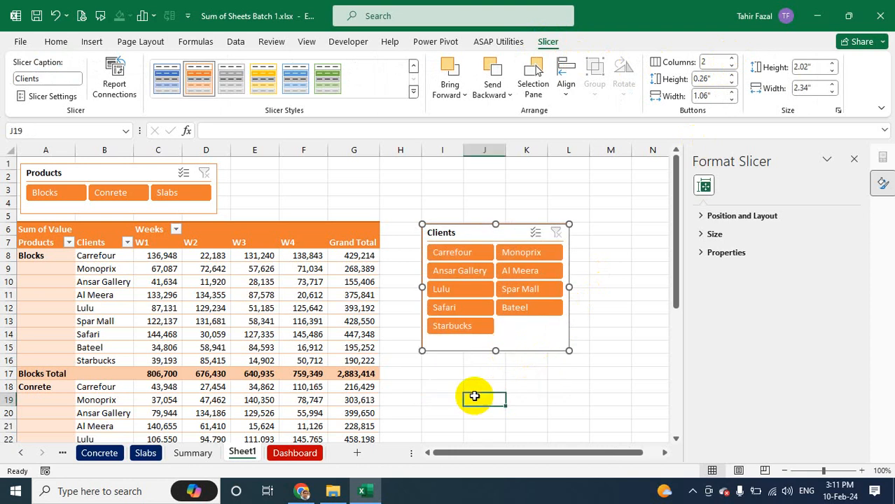
# Filter the PivotTable by Blocks, Conrete and Slabs in turn, compare the Slabs figures with the Slabs sheet, and return to Blocks
pyautogui.click(53, 198)
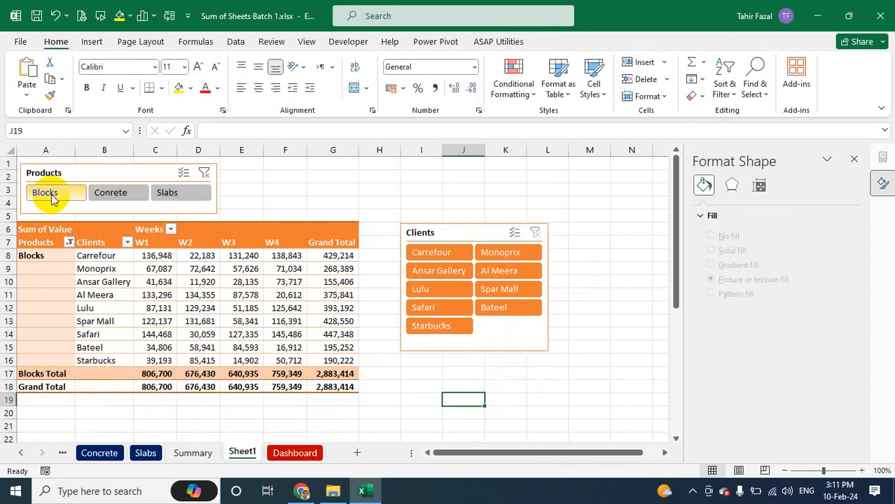
pyautogui.click(112, 196)
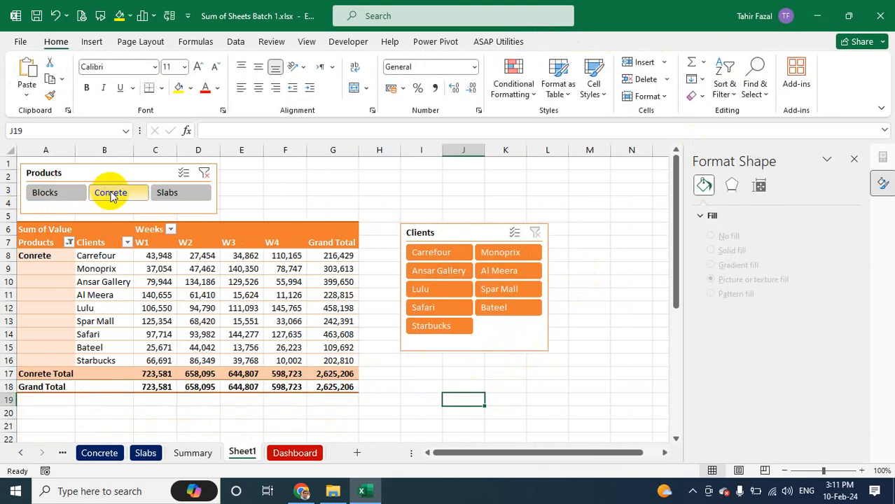
pyautogui.click(168, 194)
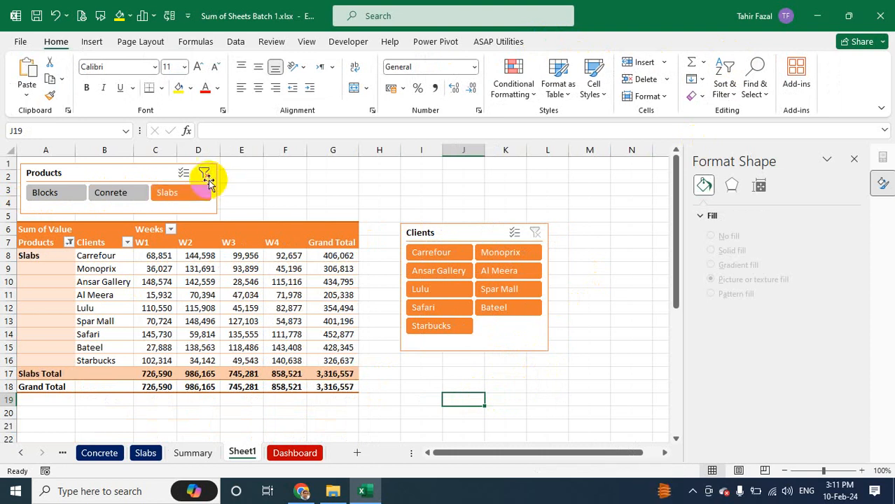
pyautogui.click(147, 453)
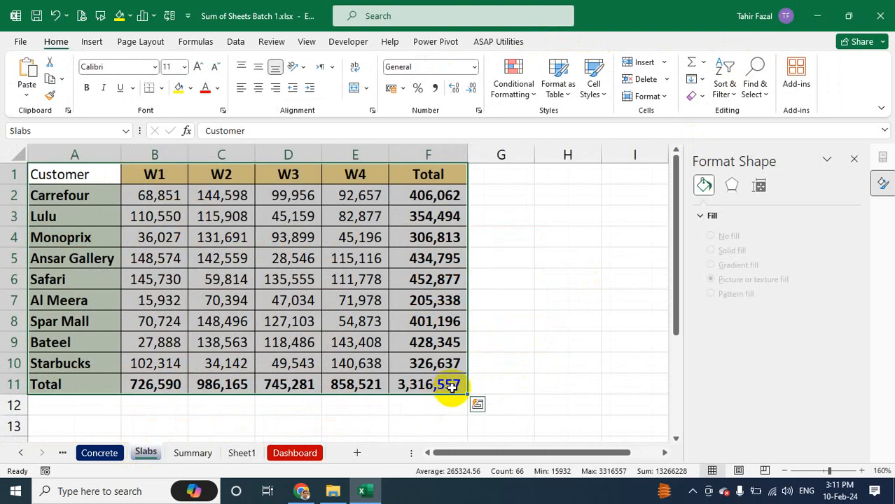
pyautogui.click(244, 453)
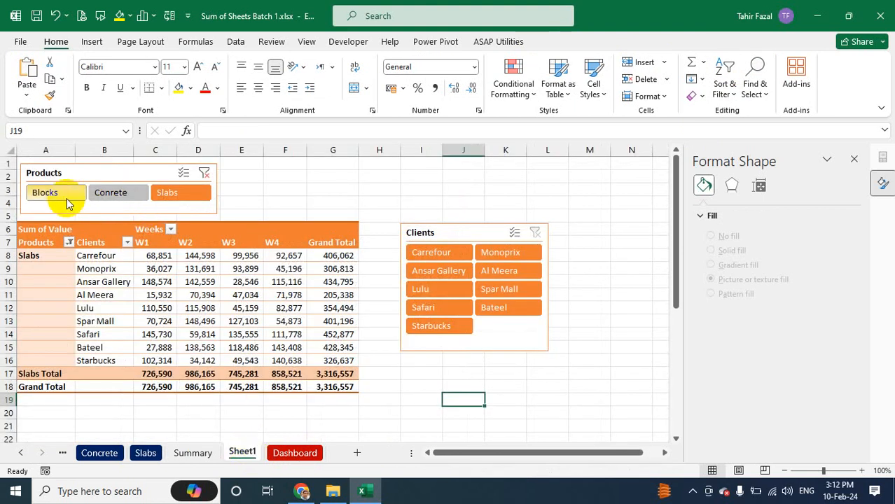
pyautogui.click(55, 196)
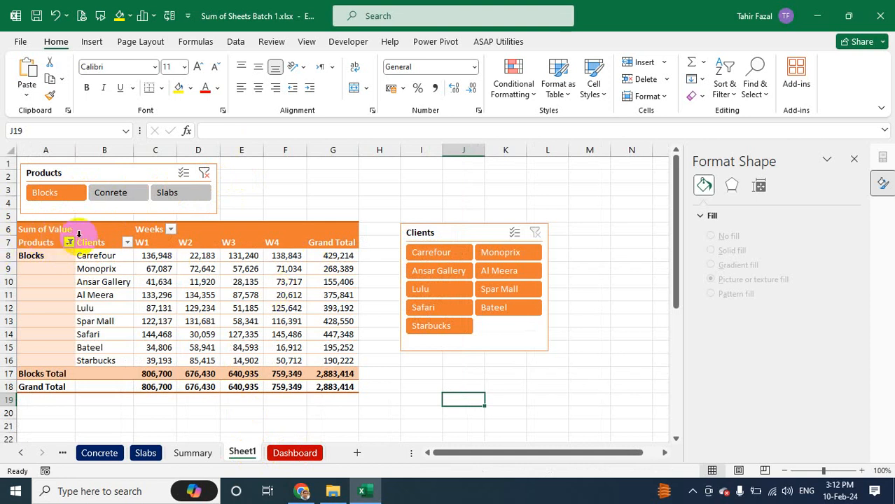
# Try to hide the "Sum of Value" row by turning off Show the Values row in the PivotTable's display options
pyautogui.click(55, 242)
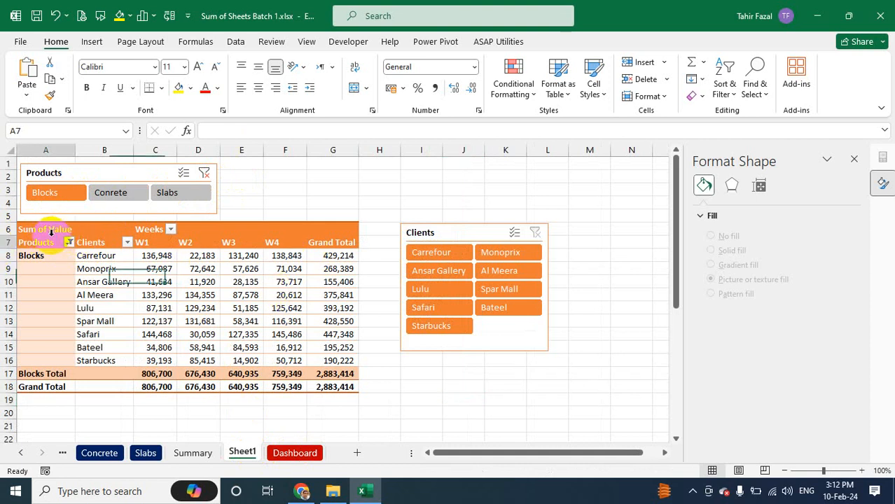
pyautogui.rightClick(55, 242)
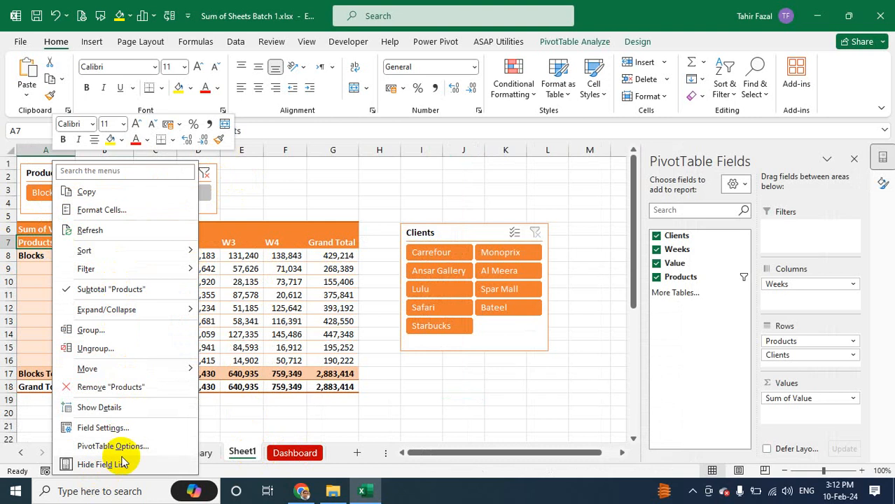
pyautogui.click(114, 447)
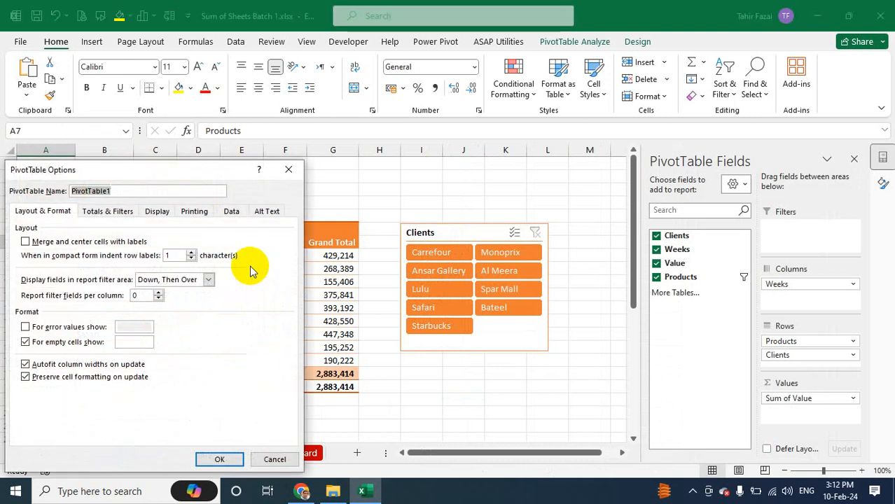
pyautogui.click(127, 213)
pyautogui.click(165, 213)
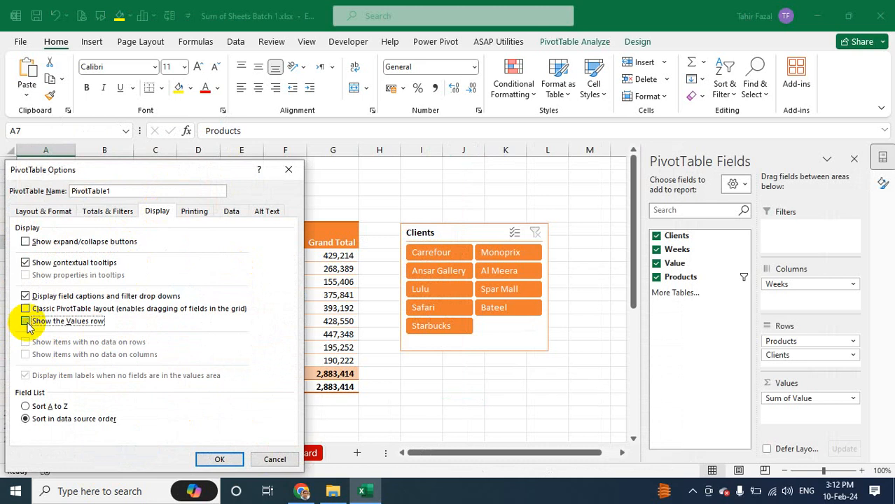
pyautogui.click(218, 458)
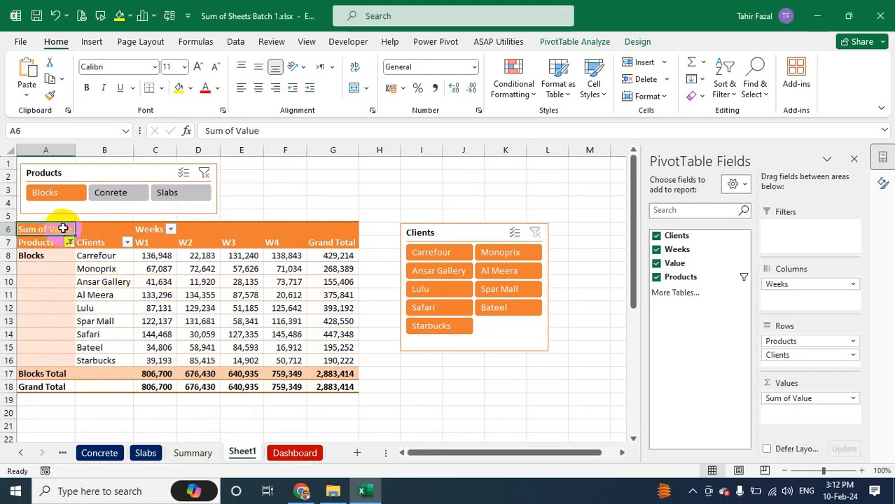
pyautogui.rightClick(63, 228)
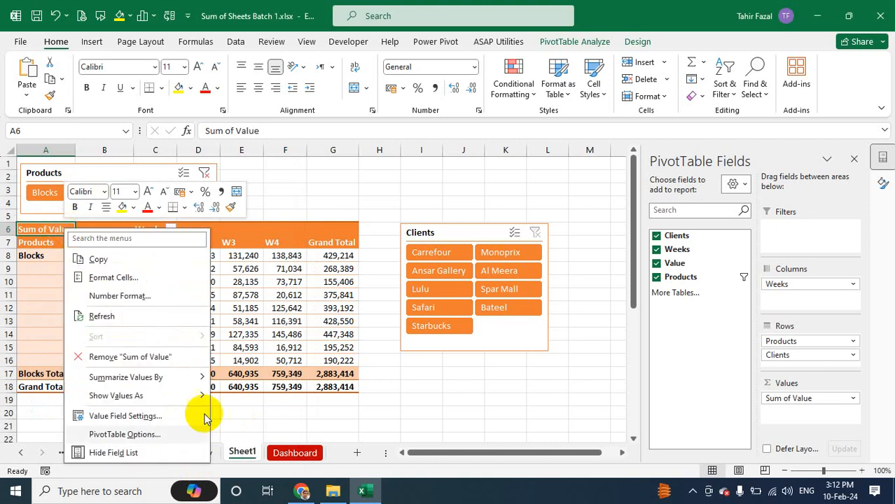
pyautogui.click(144, 435)
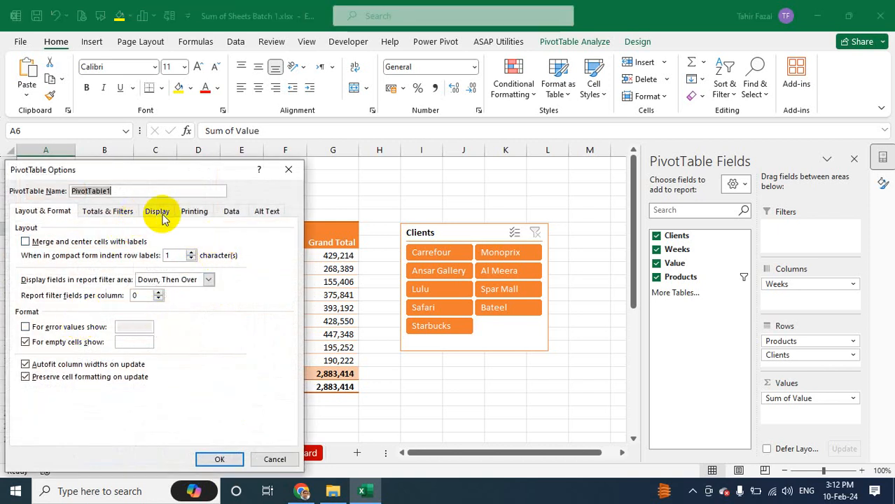
pyautogui.click(157, 211)
pyautogui.click(73, 321)
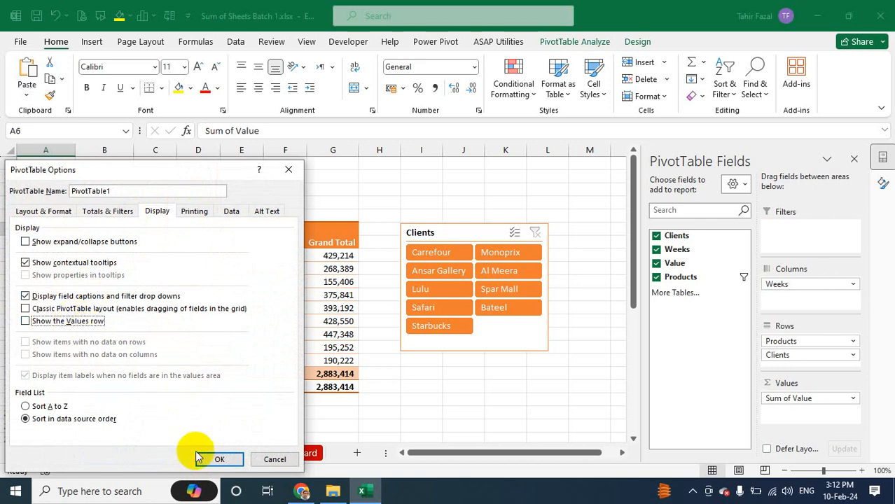
pyautogui.click(220, 458)
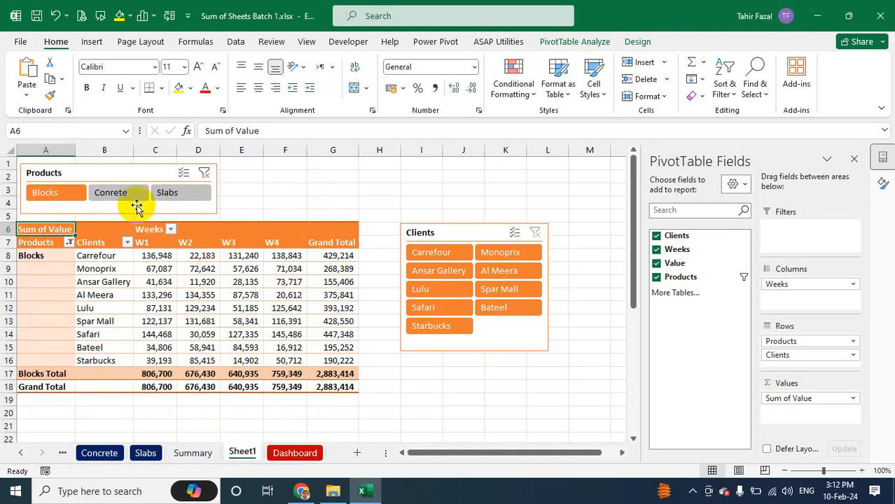
# Insert a blank row directly above the PivotTable and enter the title formula ="Details of "&A9 in cell A6
pyautogui.click(4, 229)
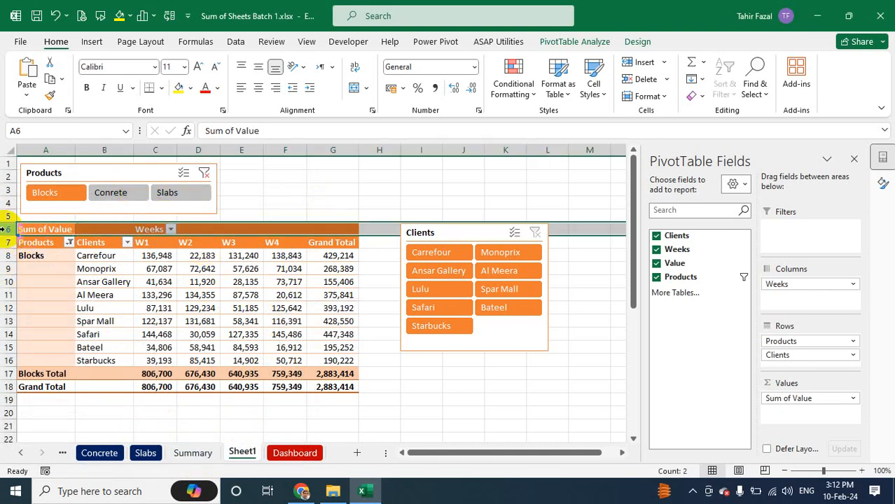
pyautogui.click(203, 232)
pyautogui.hotkey('ctrl', 'shift', '+')
pyautogui.click(43, 230)
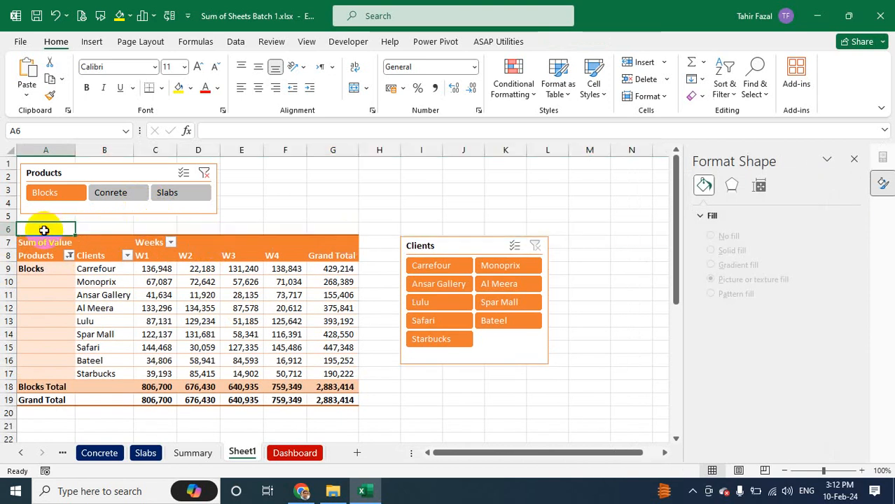
pyautogui.write('="Details of "&A9')
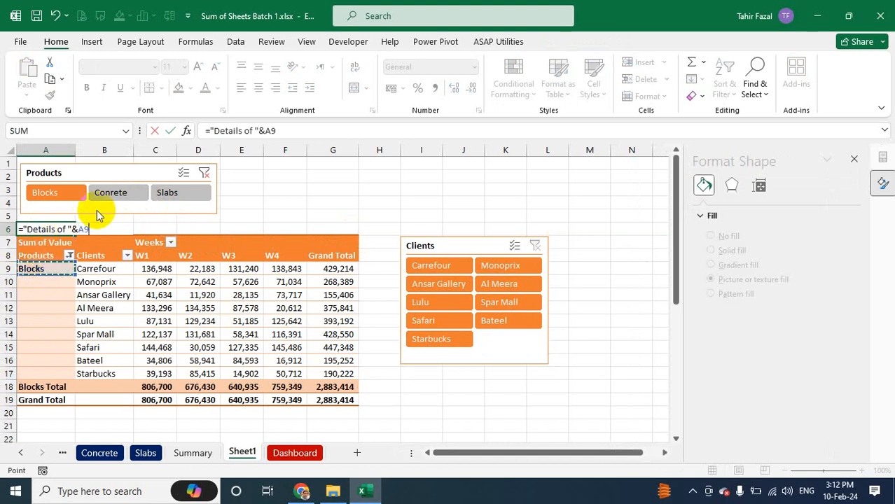
pyautogui.press('Return')
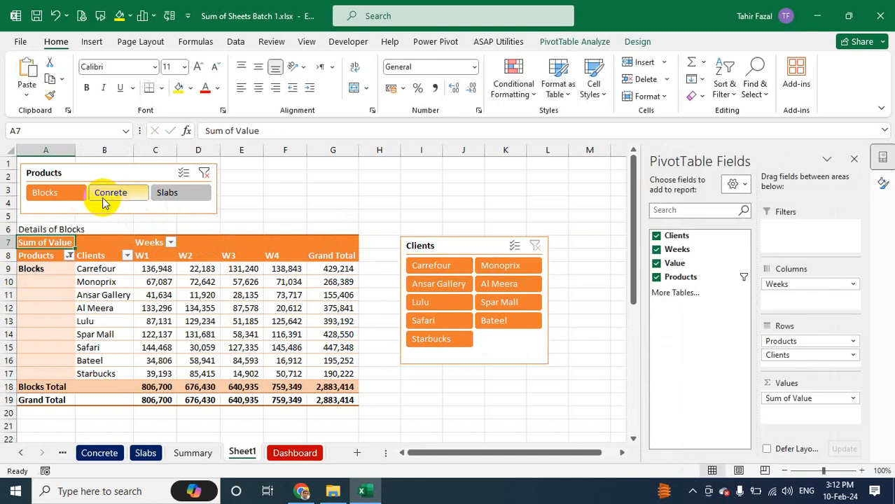
# Format the title in A6 as bold red text at font size 18
pyautogui.click(40, 228)
pyautogui.click(87, 88)
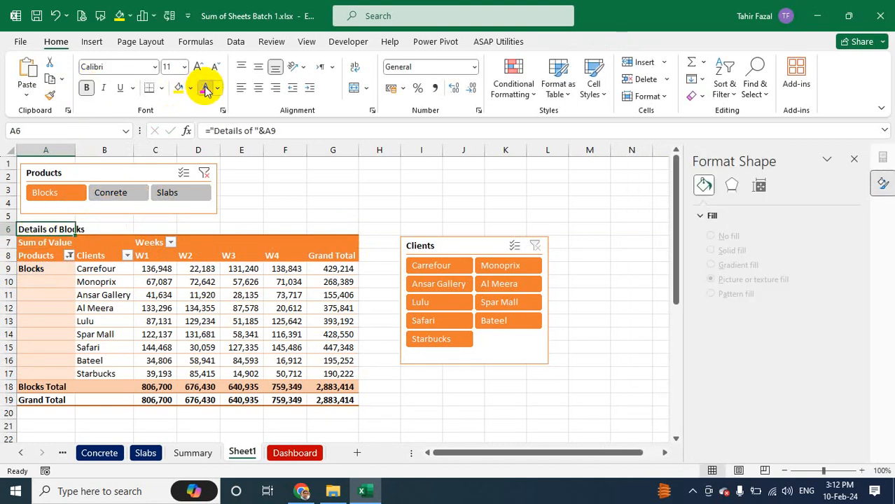
pyautogui.click(205, 88)
pyautogui.click(199, 66)
pyautogui.click(198, 67)
pyautogui.click(198, 67)
pyautogui.click(199, 66)
pyautogui.click(198, 66)
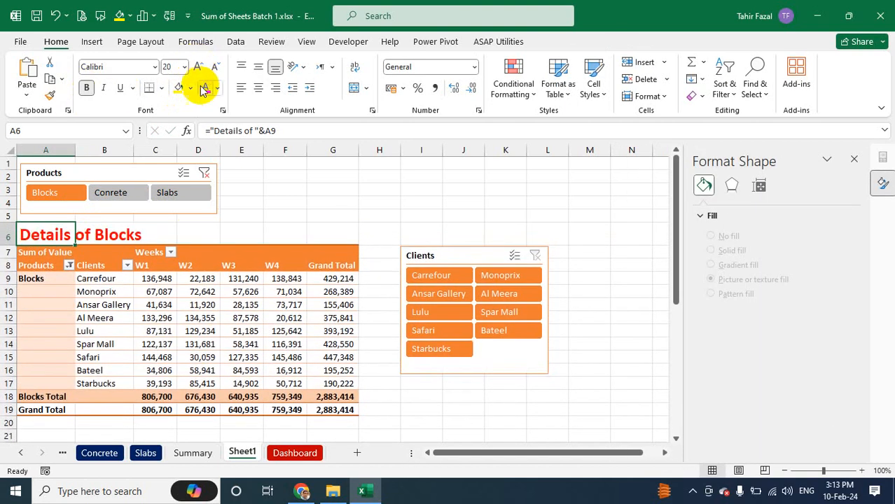
pyautogui.click(215, 68)
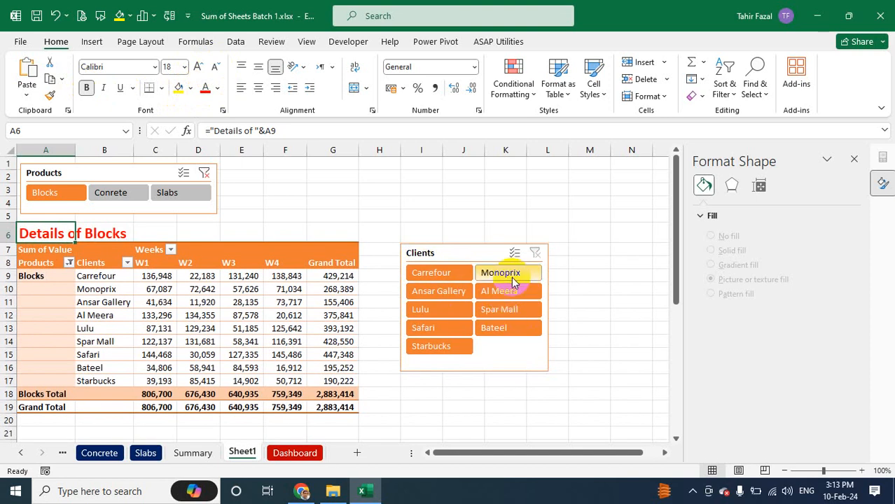
# Filter the PivotTable by Conrete, Slabs and Blocks in turn to check the title, and clear the Products filter
pyautogui.click(114, 201)
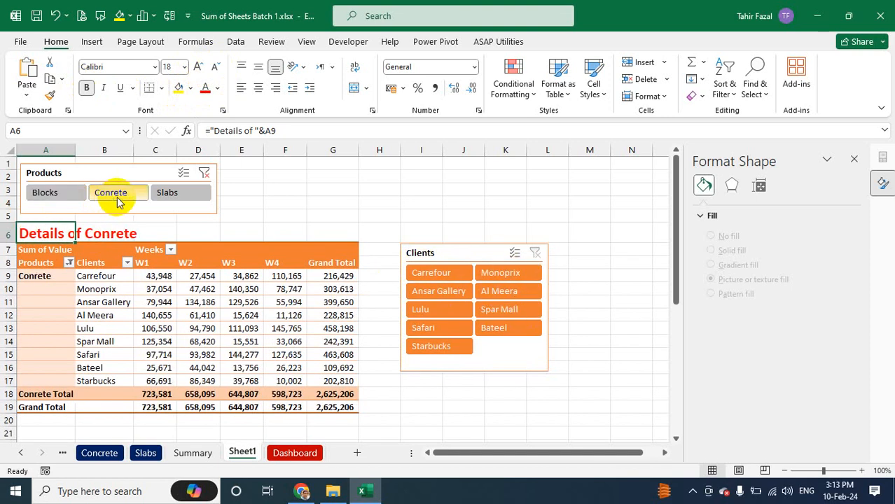
pyautogui.click(171, 193)
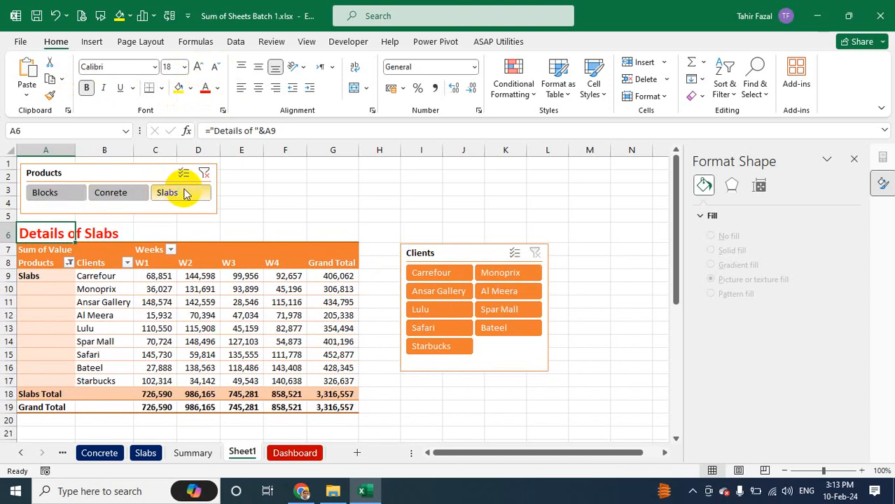
pyautogui.click(50, 195)
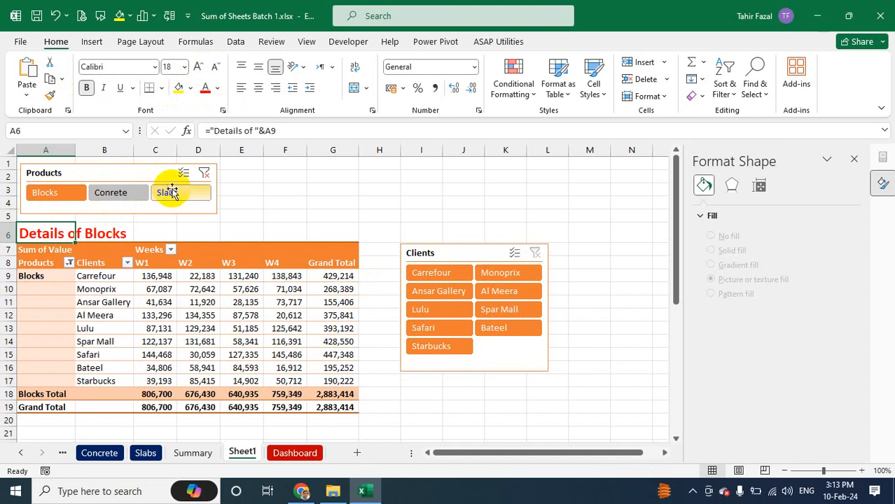
pyautogui.click(204, 173)
pyautogui.click(461, 250)
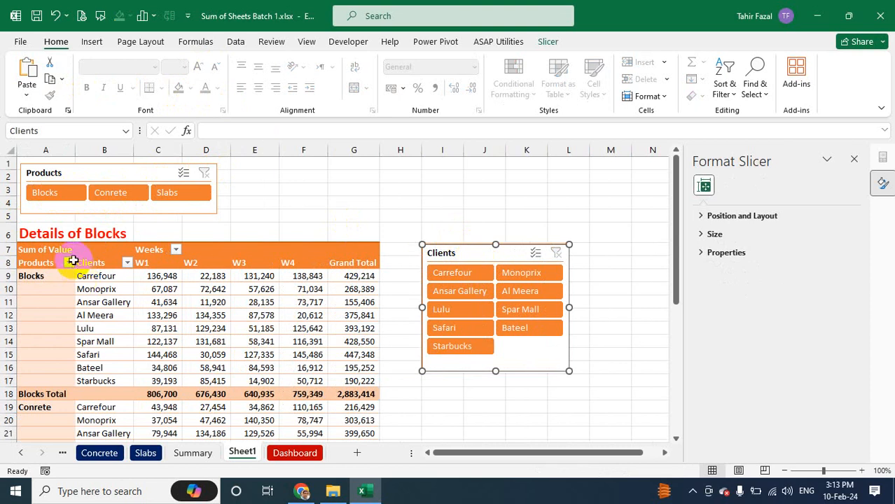
# Copy the whole PivotTable together with its title and paste the copy at cell J1
pyautogui.click(42, 262)
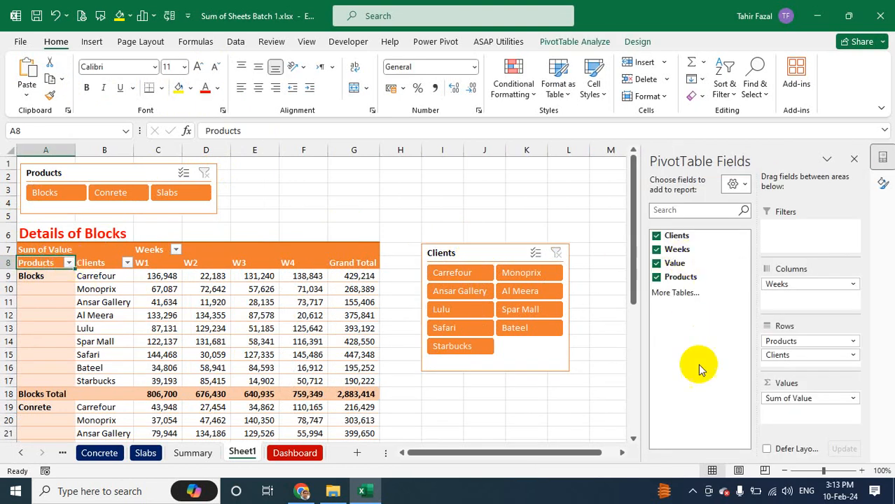
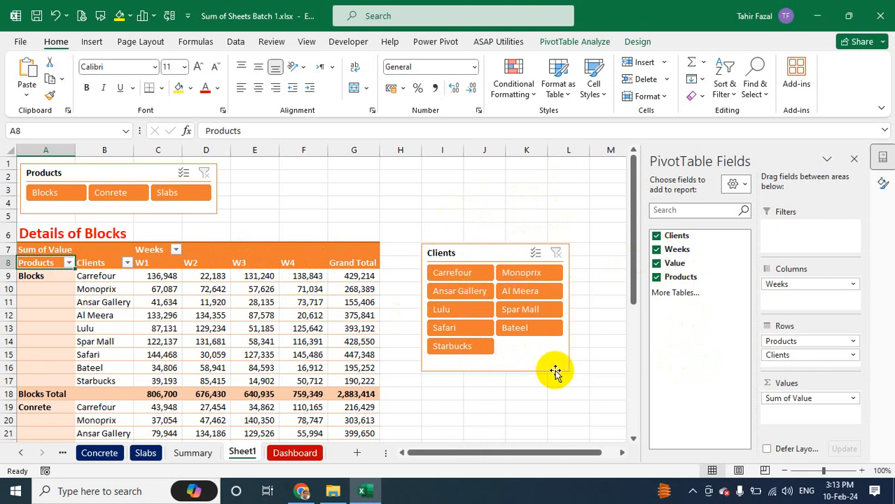
pyautogui.click(54, 250)
pyautogui.hotkey('ctrl', 'a')
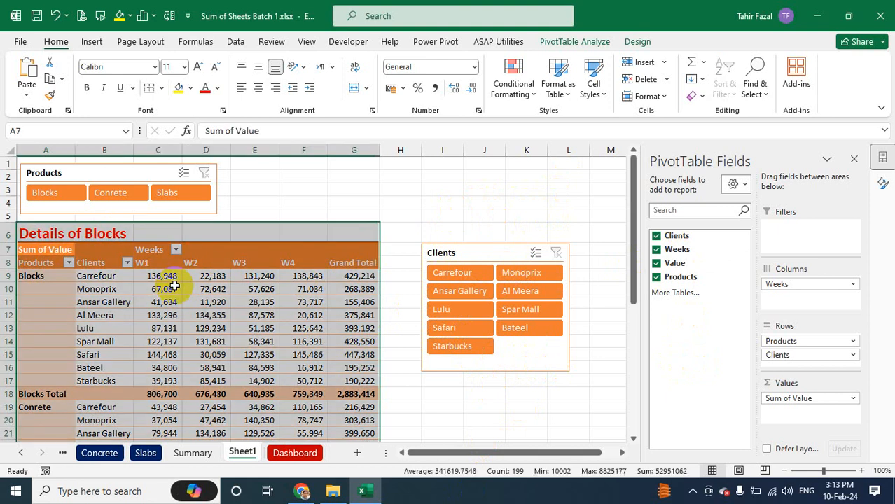
pyautogui.hotkey('ctrl', 'c')
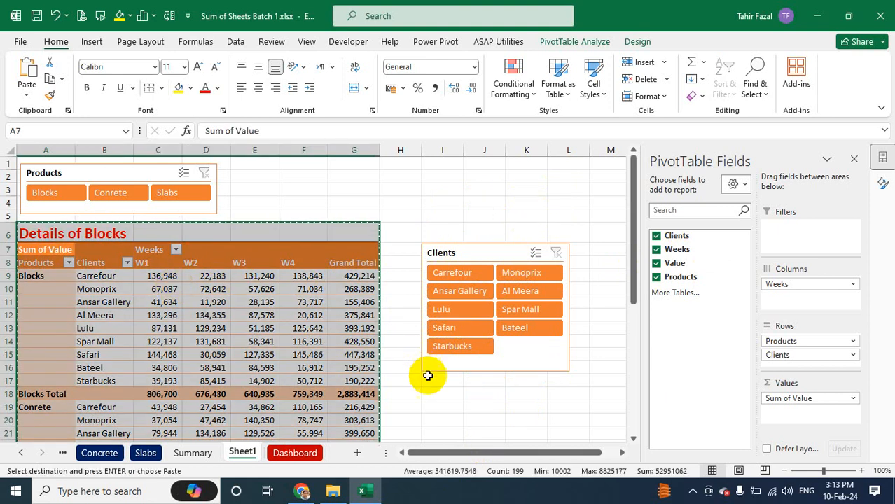
pyautogui.click(492, 168)
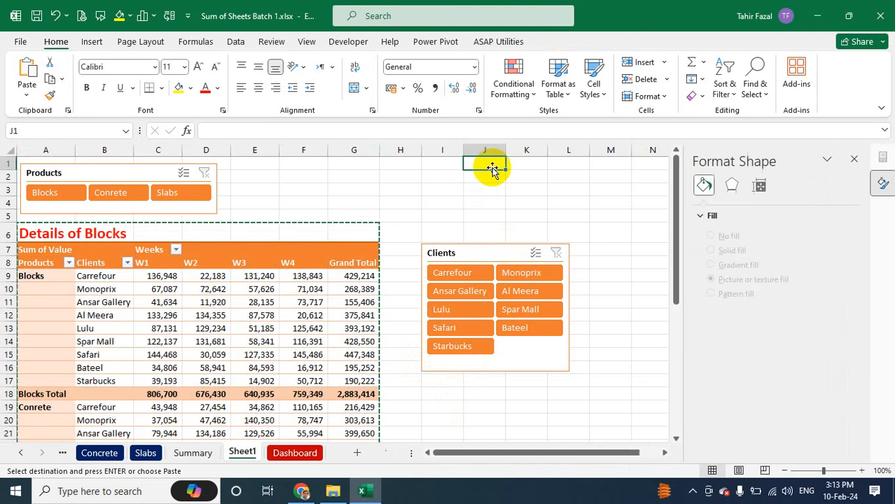
pyautogui.press('Return')
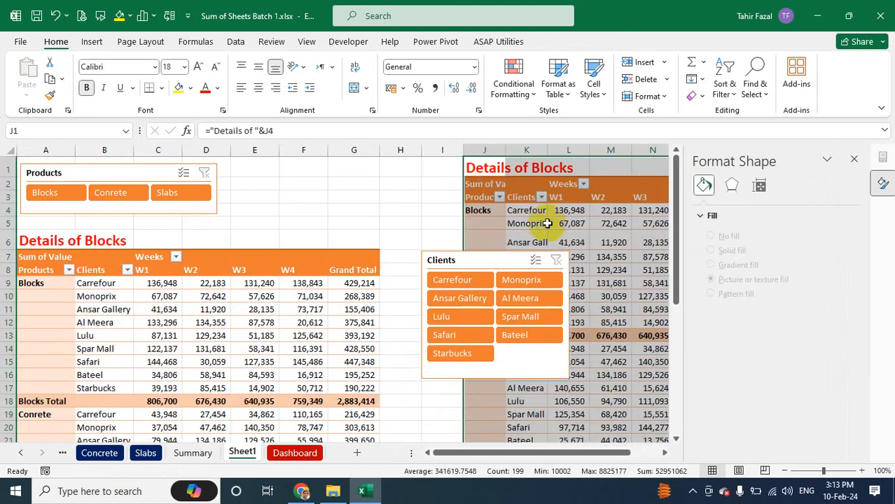
# Close the Format Shape pane and remove Products, Value, Weeks and Clients from the copied PivotTable
pyautogui.click(492, 170)
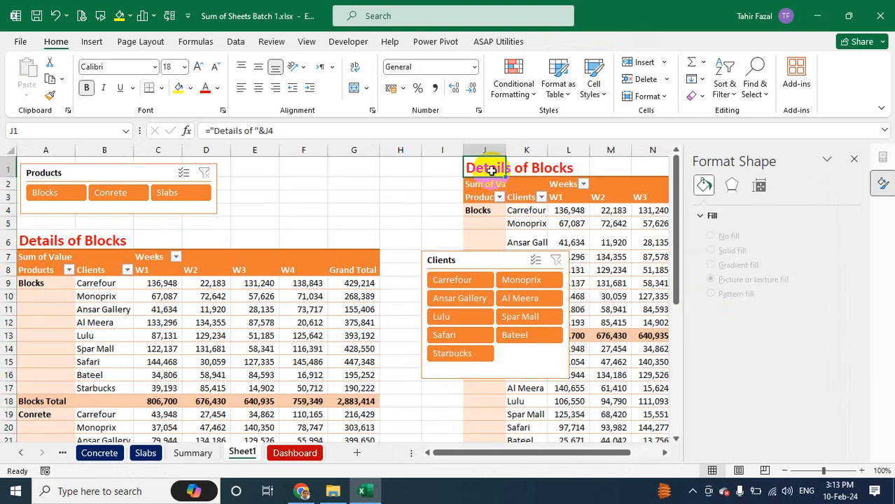
pyautogui.click(853, 159)
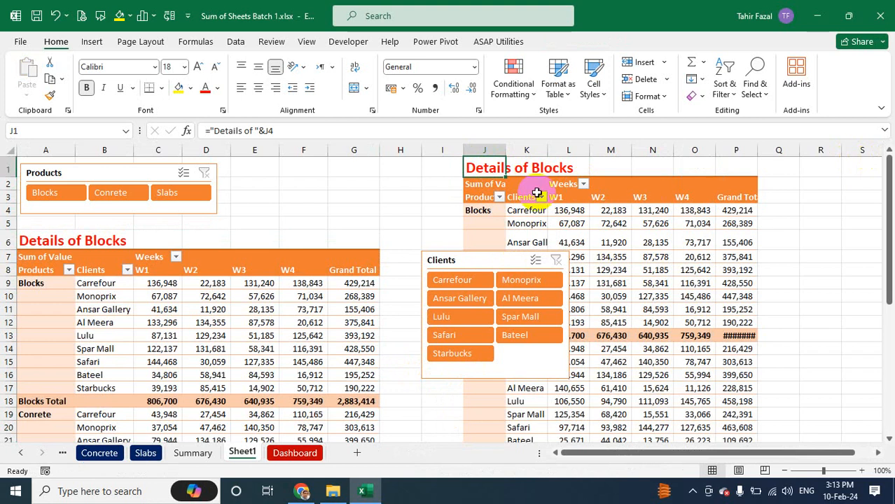
pyautogui.moveTo(478, 210); pyautogui.dragTo(479, 186)
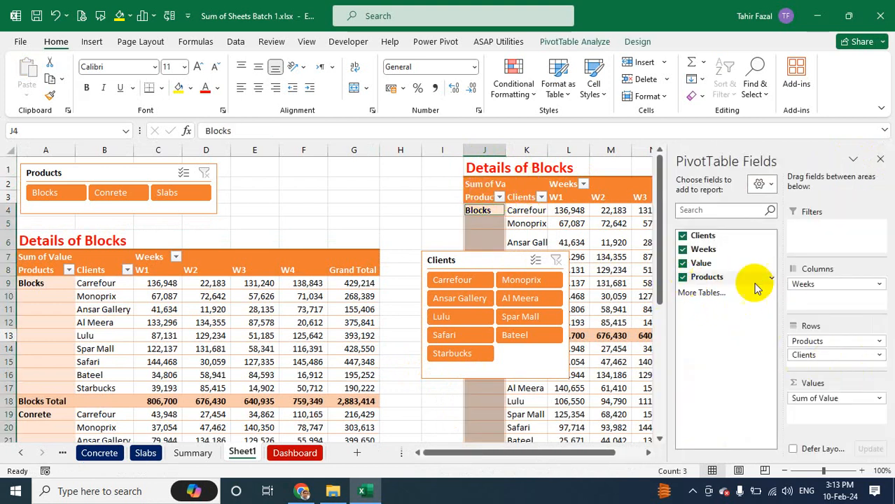
pyautogui.click(683, 277)
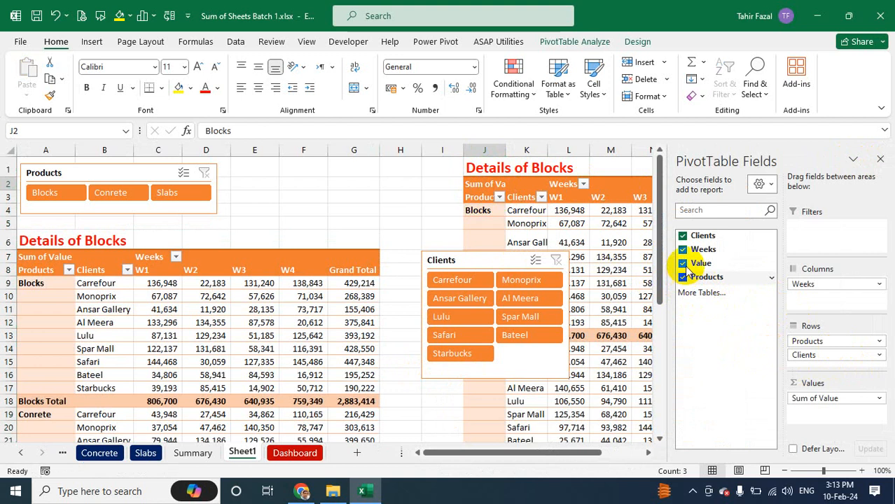
pyautogui.click(683, 263)
pyautogui.click(683, 250)
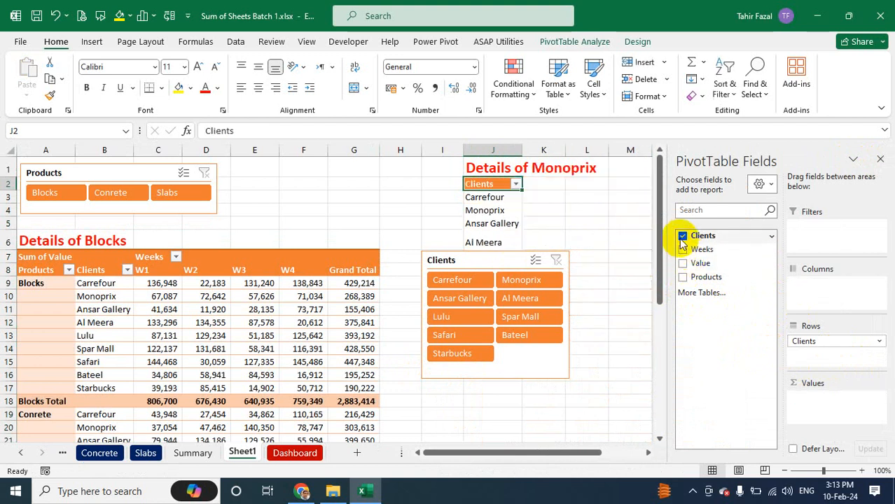
pyautogui.click(683, 236)
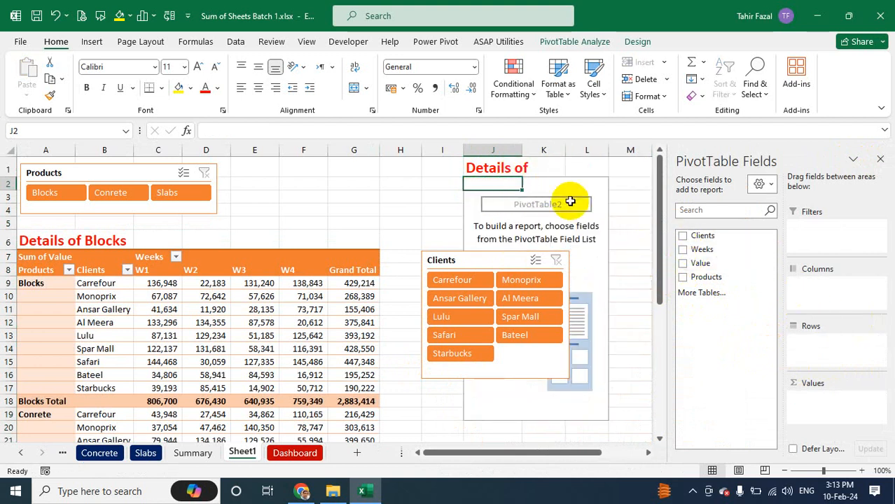
# Add Clients as the report filter of the emptied PivotTable copy
pyautogui.click(511, 168)
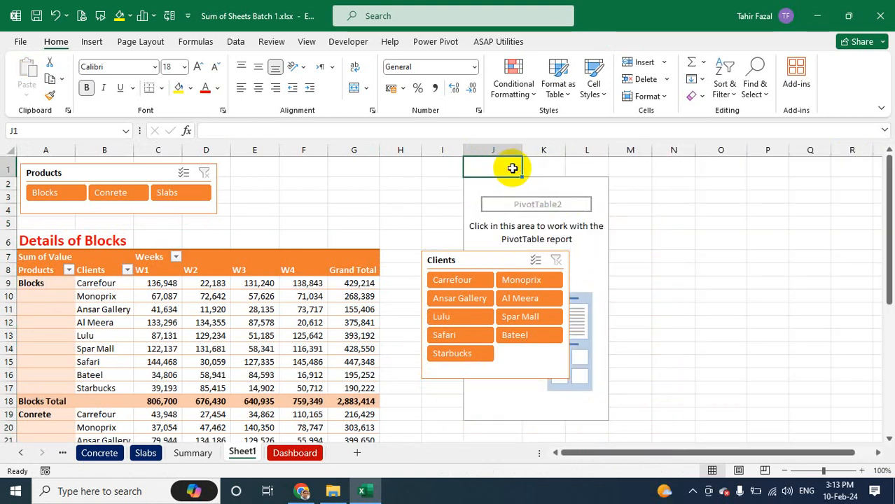
pyautogui.click(508, 198)
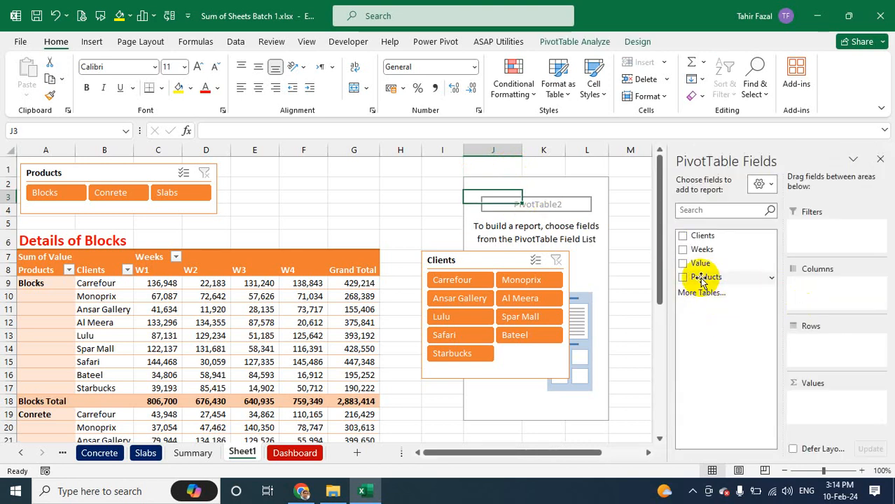
pyautogui.moveTo(697, 236); pyautogui.dragTo(825, 233)
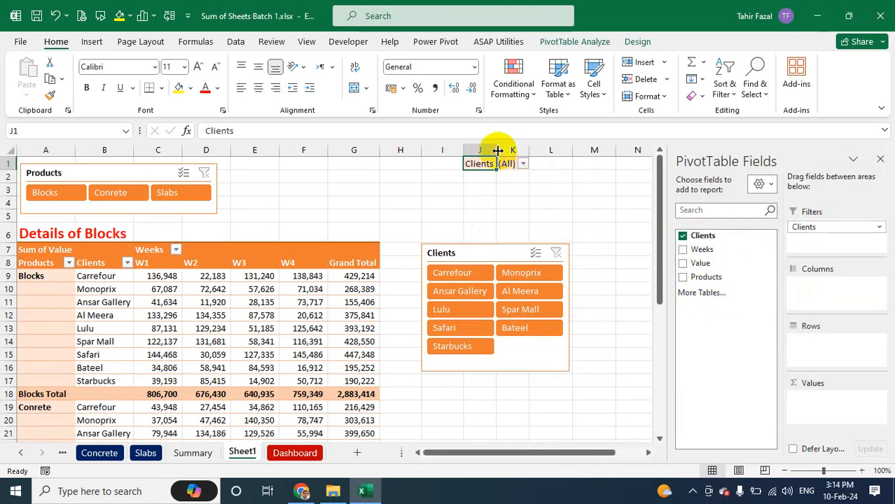
# Widen column J and move the Clients slicer directly below the Clients report filter in J1
pyautogui.moveTo(496, 150); pyautogui.dragTo(456, 226)
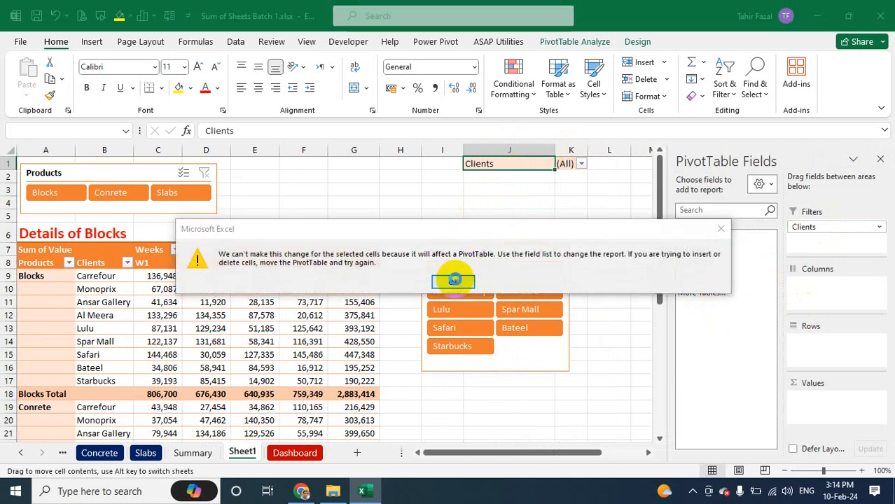
pyautogui.click(451, 280)
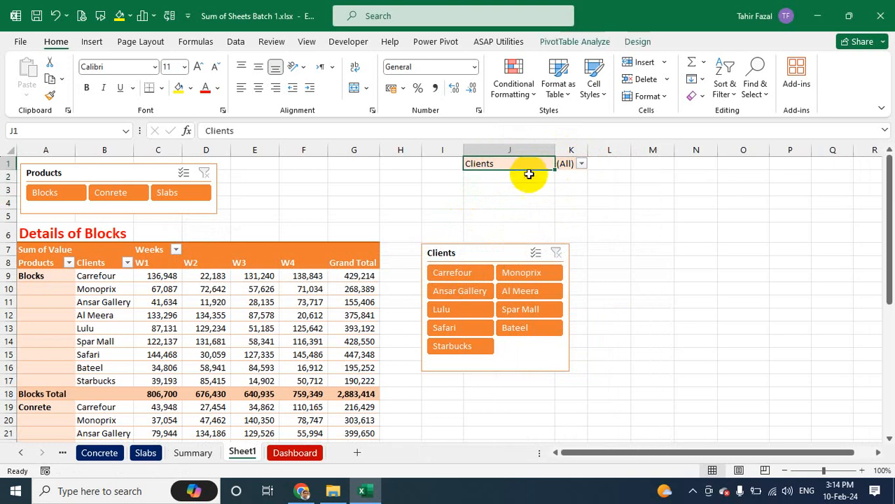
pyautogui.moveTo(514, 250); pyautogui.dragTo(554, 179)
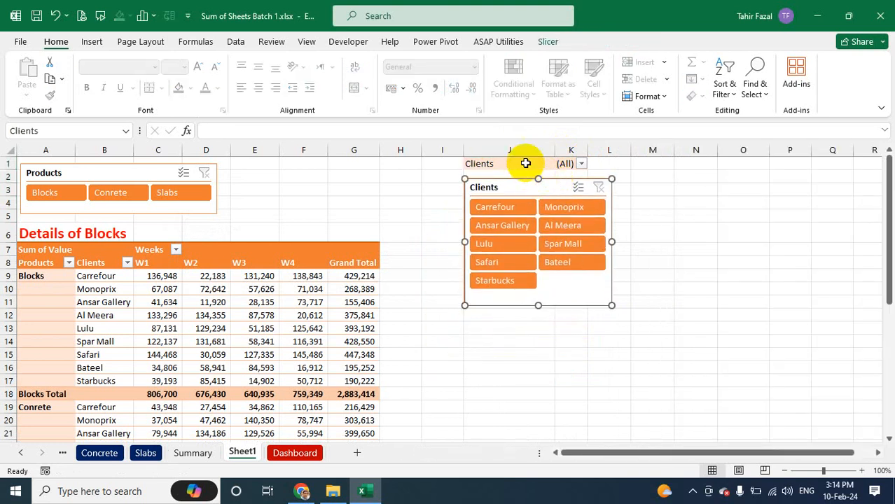
# Search the Clients report filter for "Carr", apply Carrefour to test the link with the main PivotTable, and clear the filter
pyautogui.click(523, 164)
pyautogui.click(580, 163)
pyautogui.click(499, 179)
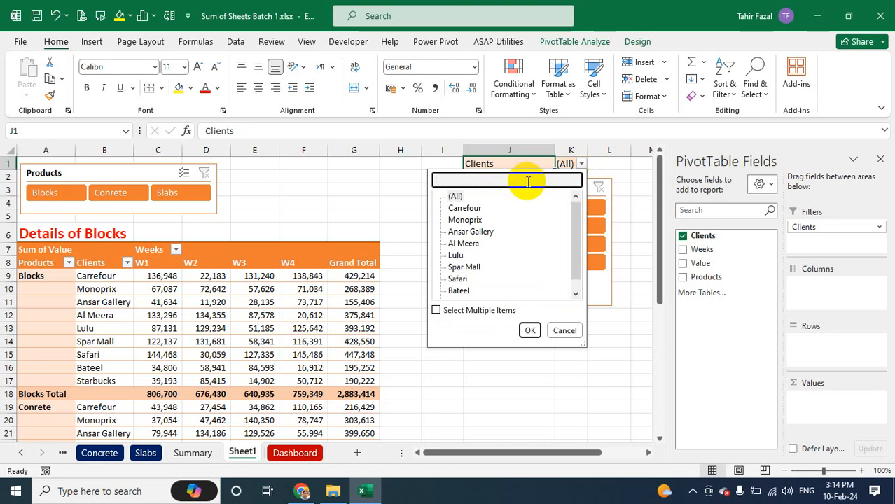
pyautogui.write('Carr')
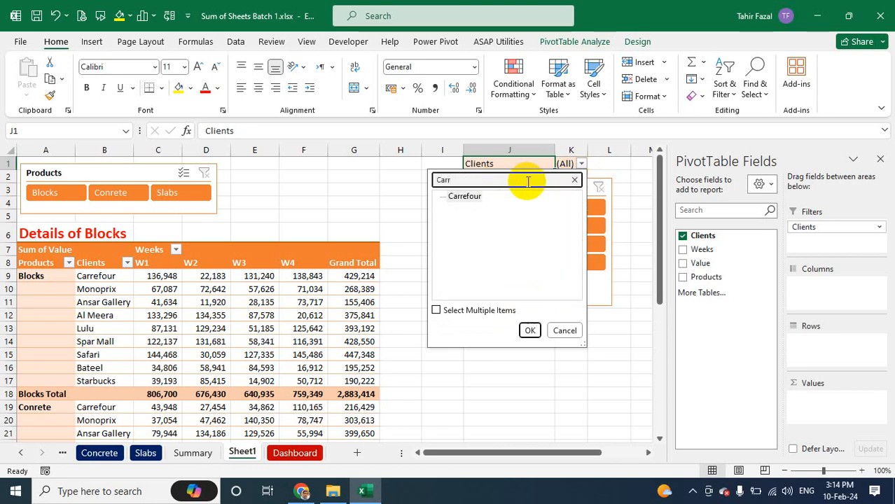
pyautogui.press('Return')
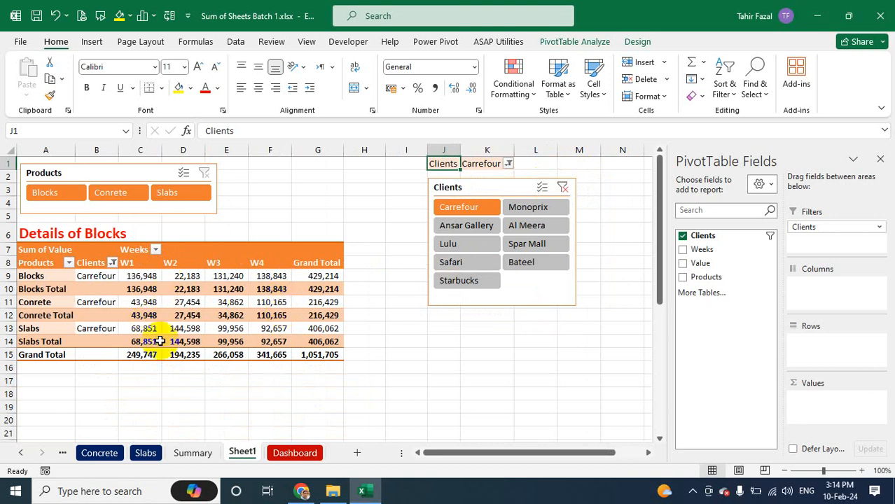
pyautogui.click(562, 188)
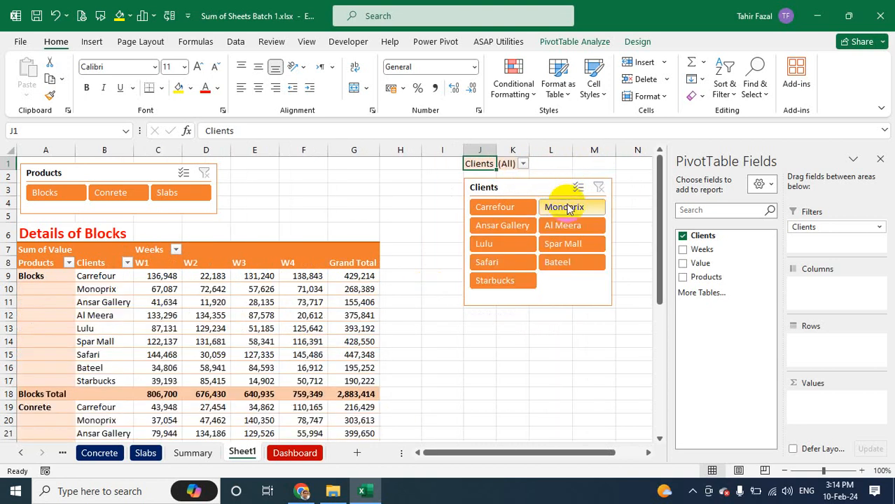
# Widen column J and turn off autofitting column widths on update for the Clients filter PivotTable
pyautogui.moveTo(495, 151); pyautogui.dragTo(529, 151)
pyautogui.rightClick(493, 163)
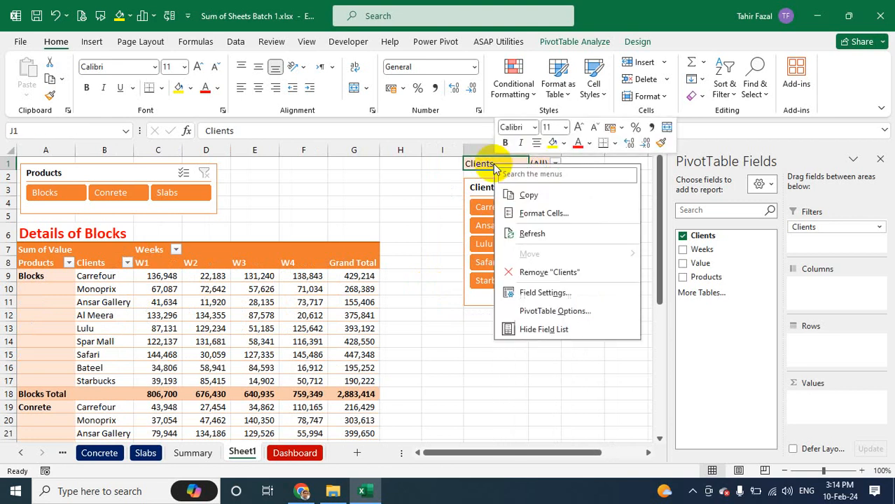
pyautogui.click(560, 311)
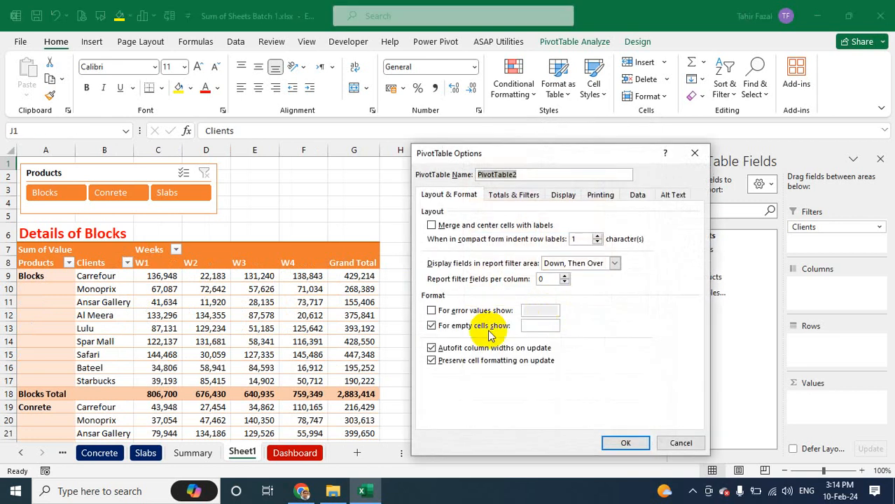
pyautogui.click(432, 348)
pyautogui.click(638, 444)
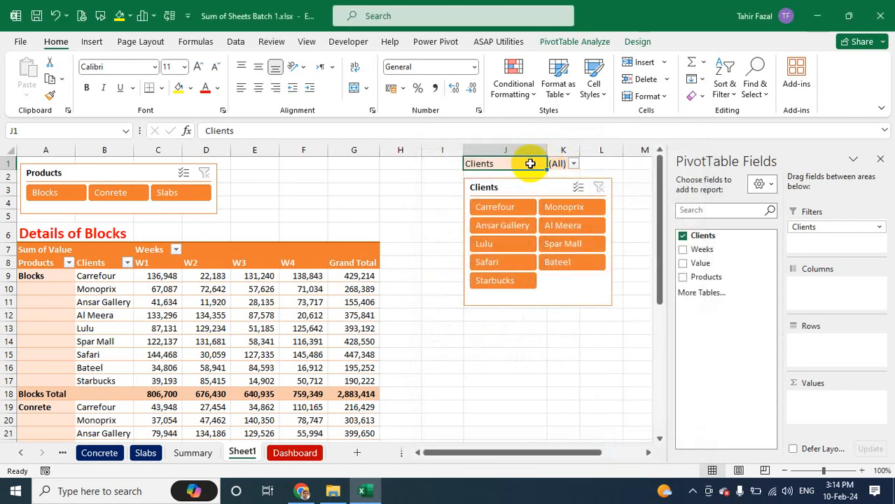
# Widen column K to match the slicer's width, and view the searchable client list in K1 without choosing a client
pyautogui.moveTo(580, 150); pyautogui.dragTo(615, 154)
pyautogui.click(576, 164)
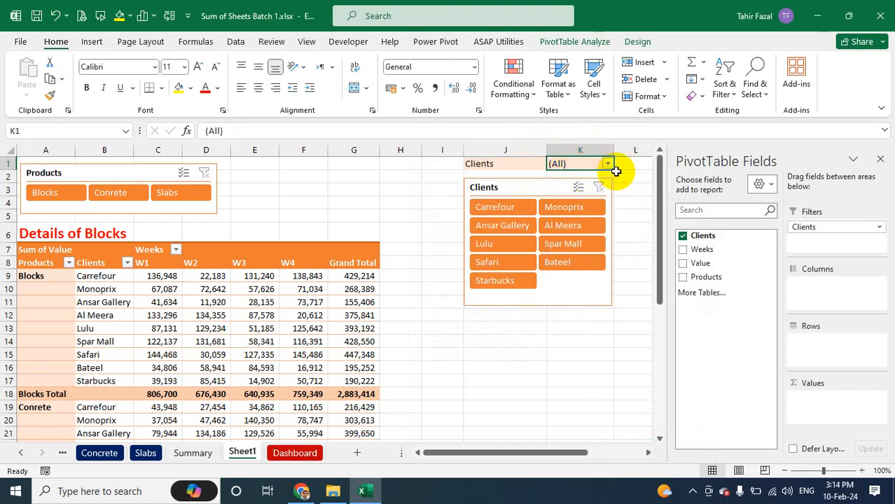
pyautogui.click(608, 165)
pyautogui.click(520, 180)
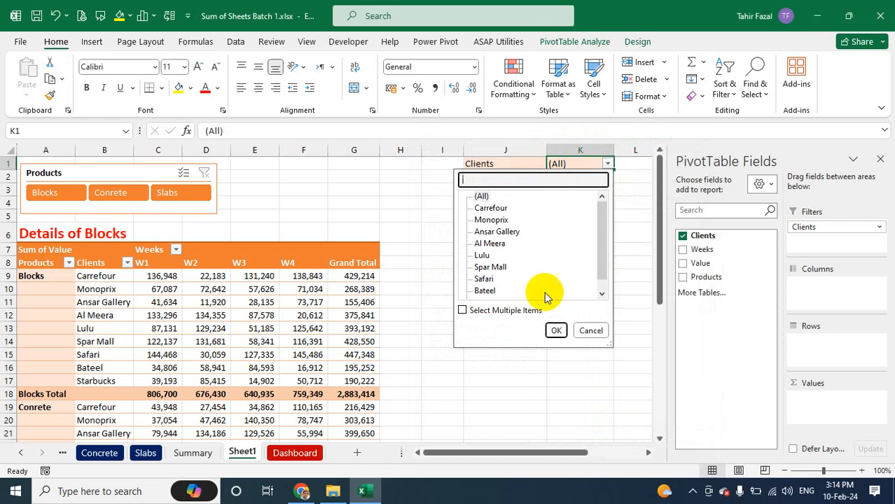
pyautogui.click(592, 331)
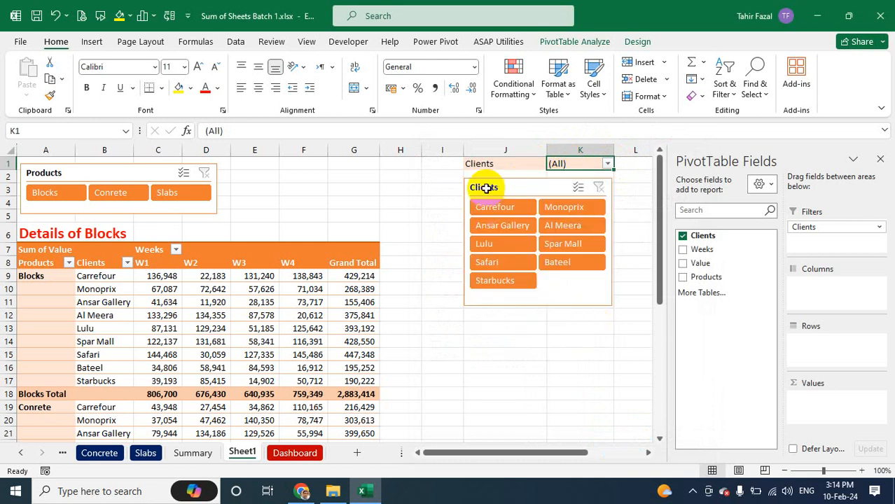
pyautogui.click(60, 262)
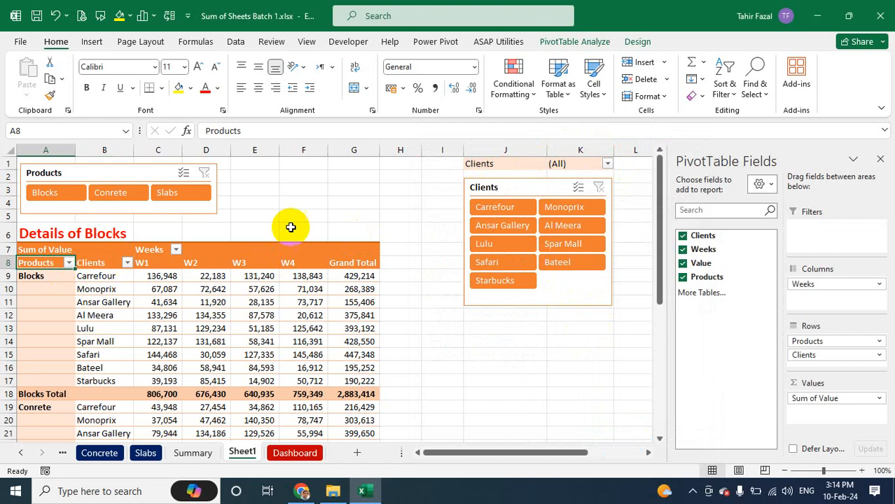
pyautogui.click(503, 164)
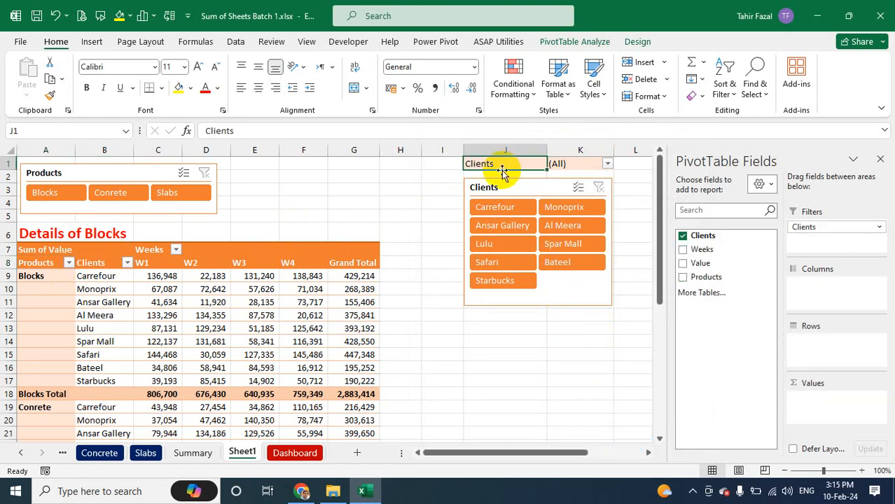
pyautogui.click(513, 187)
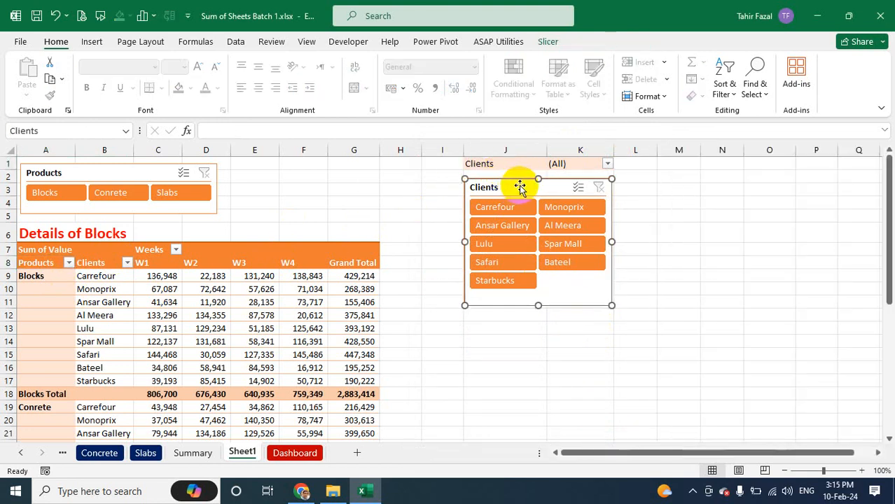
pyautogui.click(502, 164)
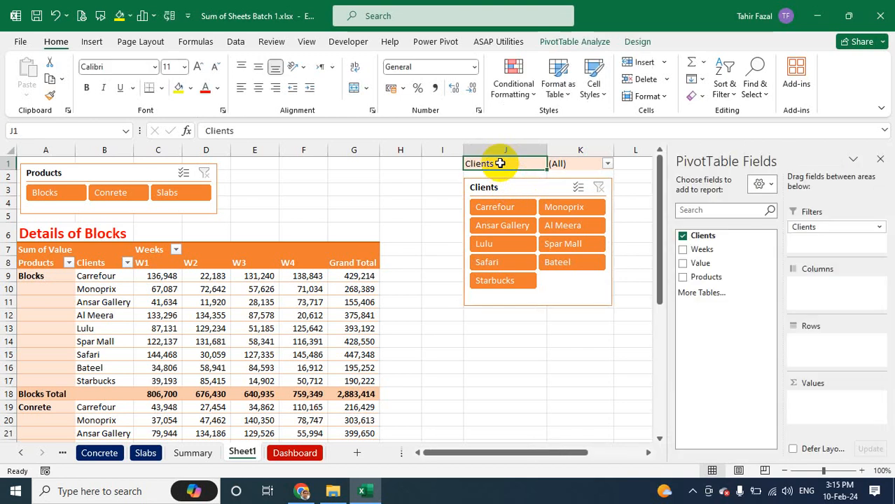
pyautogui.click(573, 42)
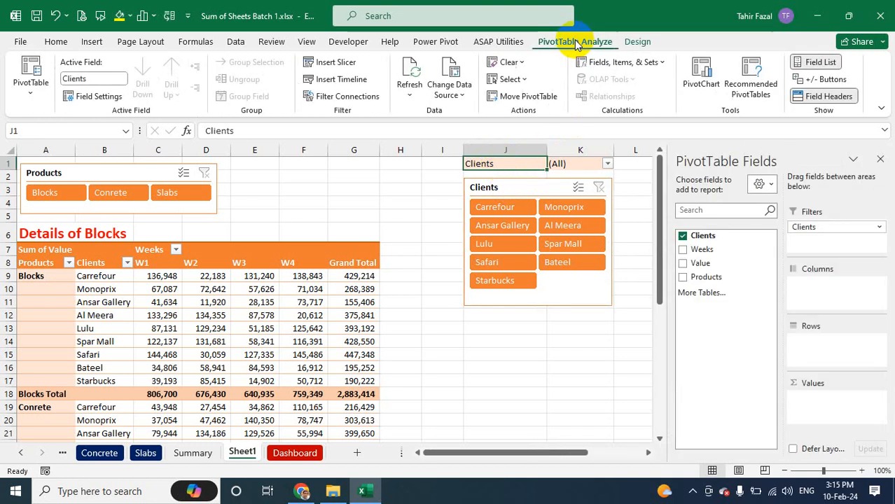
pyautogui.click(32, 88)
pyautogui.click(35, 90)
pyautogui.click(560, 326)
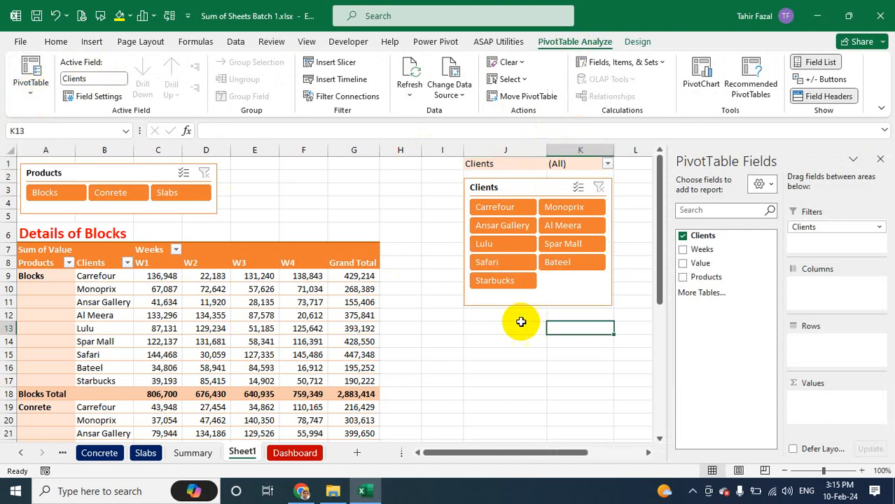
# Filter both PivotTables to Ansar Gallery through the Clients report filter in K1, and clear the filter
pyautogui.click(603, 164)
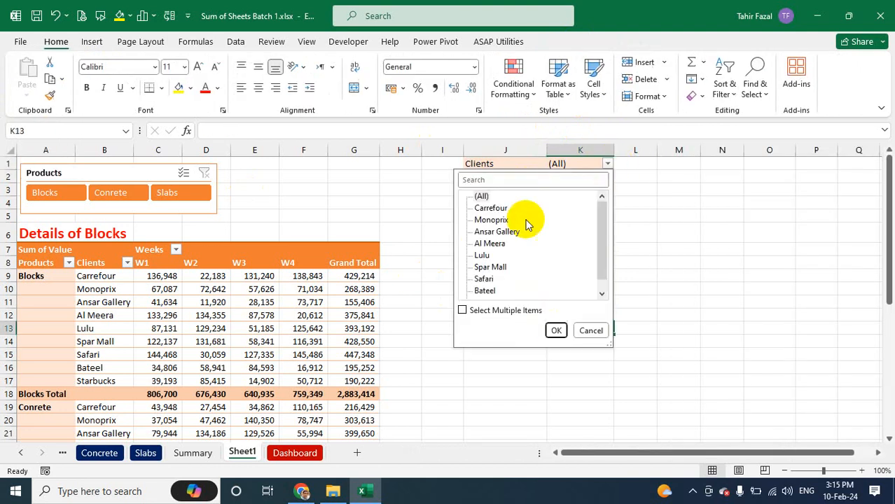
pyautogui.click(557, 327)
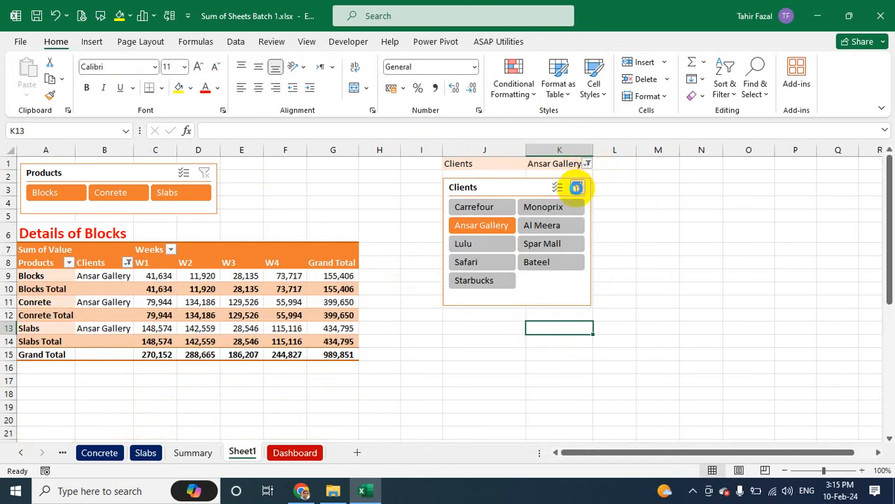
pyautogui.click(576, 187)
# Set the font of the Sum of Value and Weeks labels in row 7 to orange, matching the header fill
pyautogui.click(49, 262)
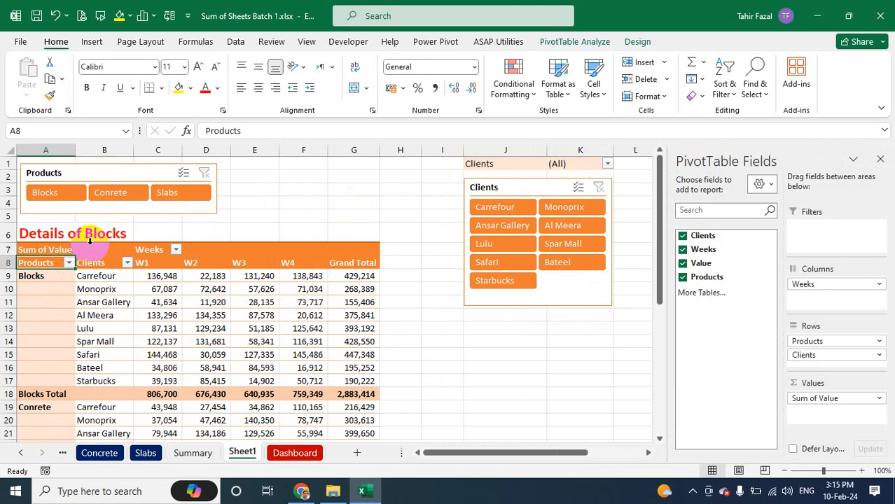
pyautogui.click(45, 245)
pyautogui.click(49, 250)
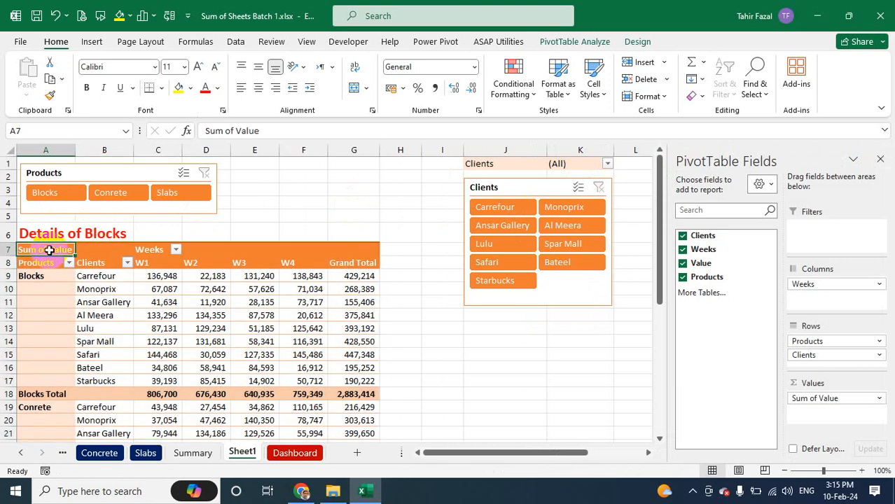
pyautogui.click(217, 89)
pyautogui.click(260, 142)
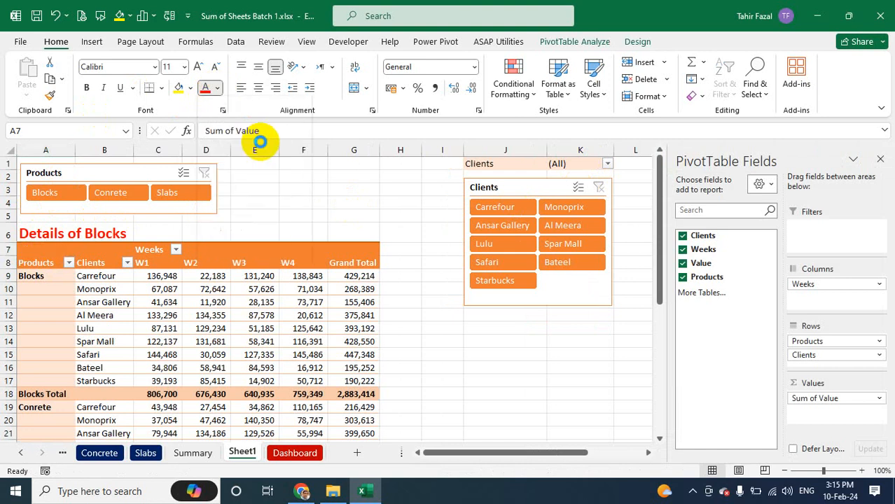
pyautogui.click(165, 249)
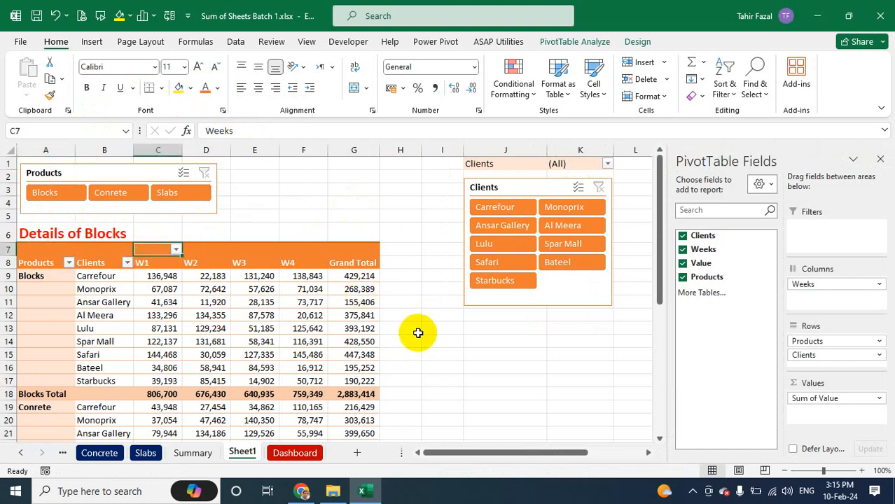
pyautogui.click(440, 328)
# Hide row 7 so the PivotTable starts directly under its title
pyautogui.click(9, 250)
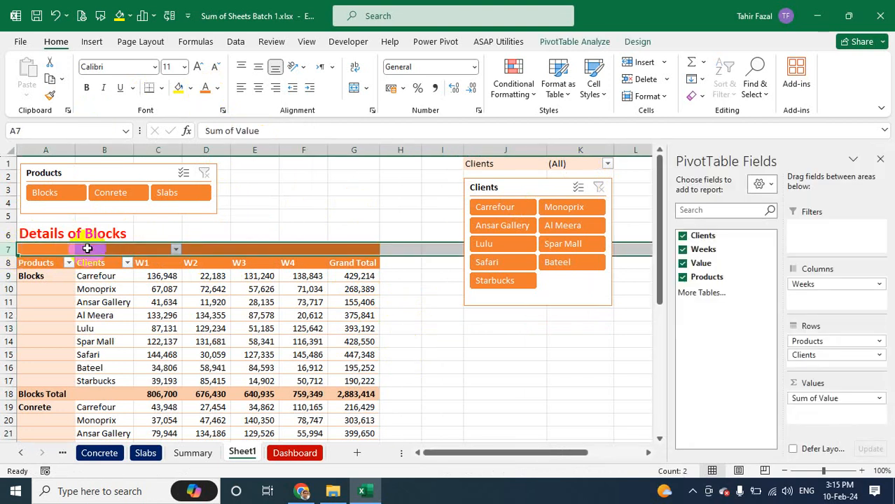
pyautogui.hotkey('ctrl', '9')
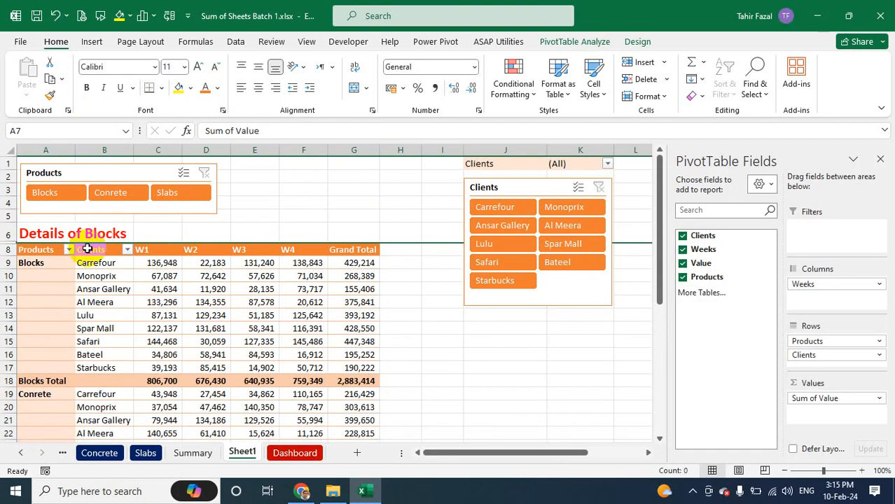
pyautogui.click(50, 249)
pyautogui.click(426, 328)
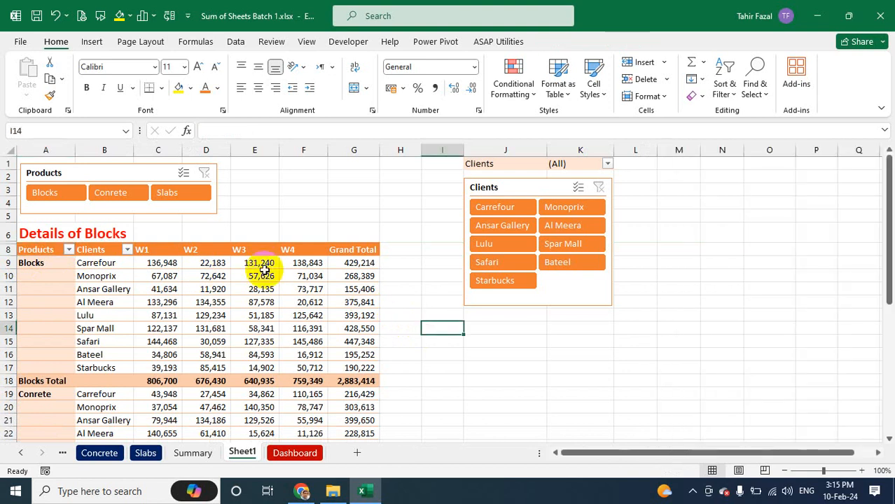
# Test the PivotTable layout by filtering the Clients slicer to Ansar Gallery, and clear the filter
pyautogui.click(47, 250)
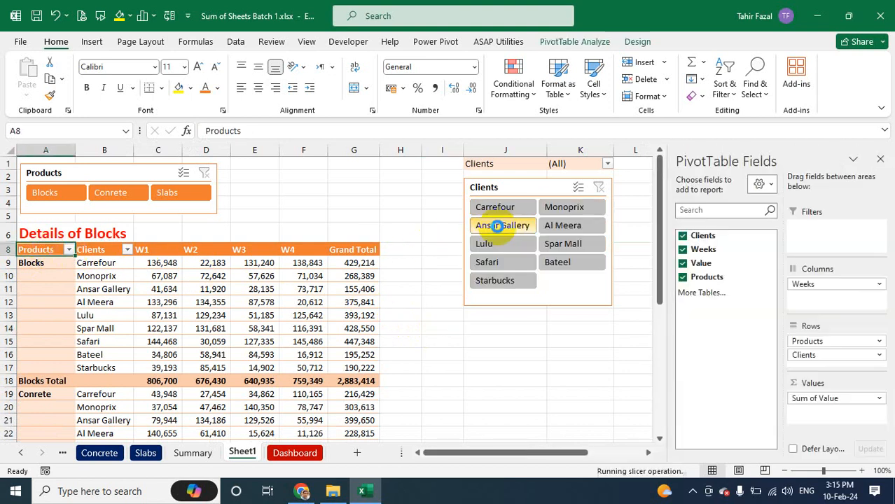
pyautogui.click(490, 226)
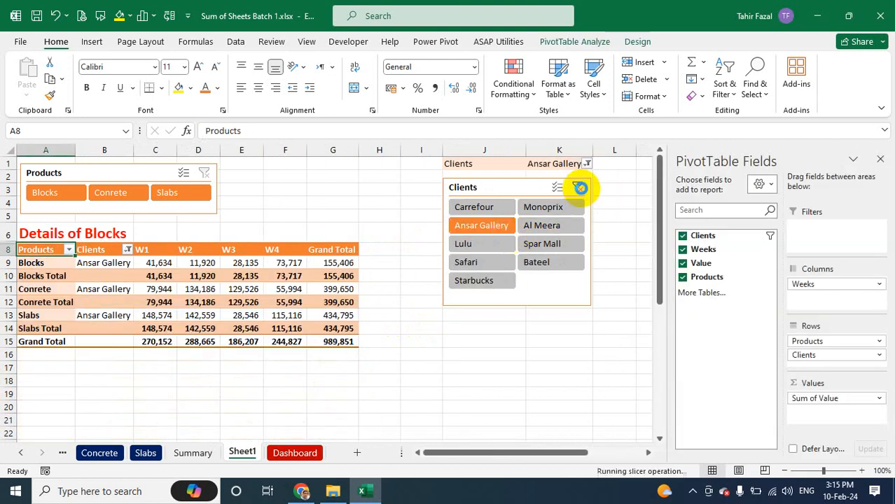
pyautogui.click(580, 188)
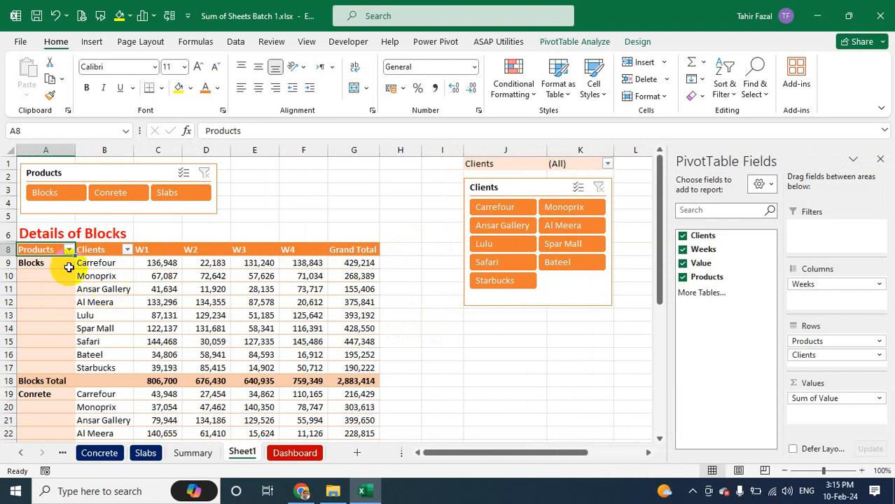
# Format all client names in the PivotTable with a light grey fill, bold and italic, and widen column B slightly
pyautogui.click(110, 255)
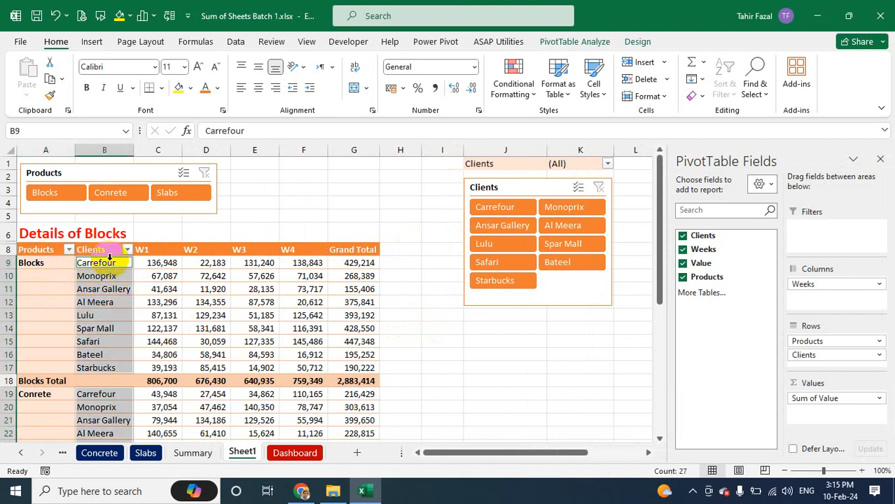
pyautogui.click(189, 88)
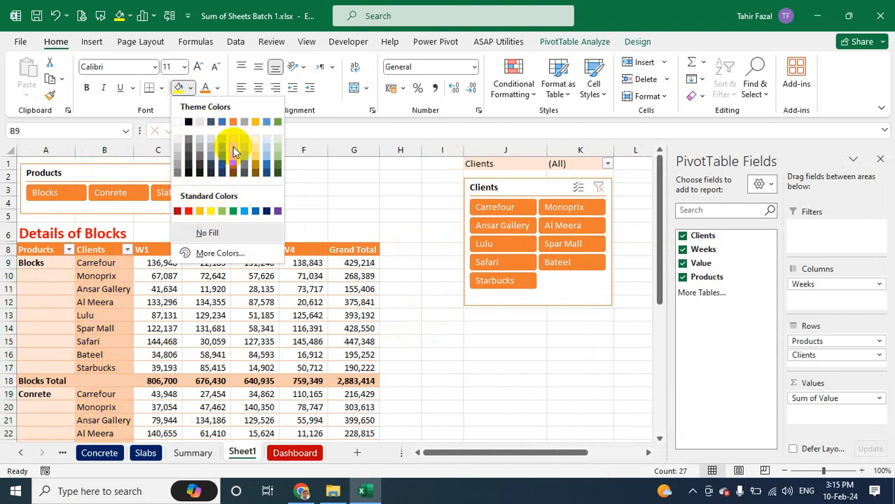
pyautogui.click(179, 153)
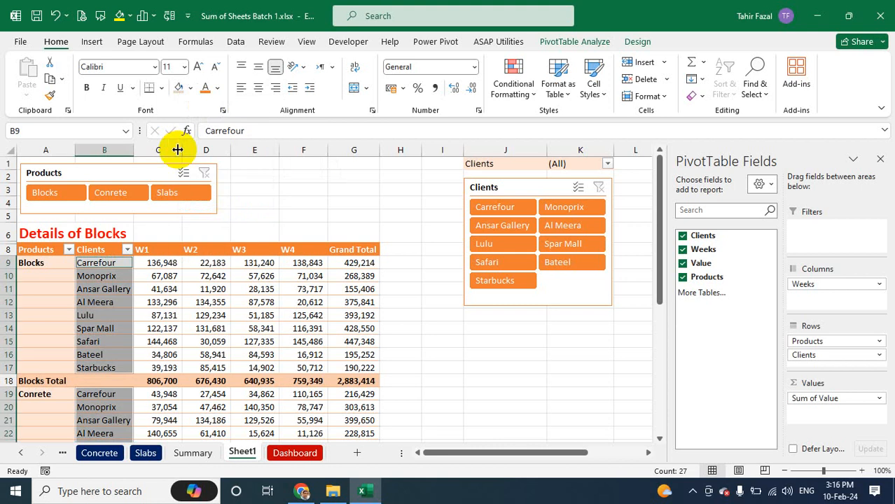
pyautogui.click(103, 87)
pyautogui.moveTo(131, 150); pyautogui.dragTo(163, 150)
pyautogui.click(43, 265)
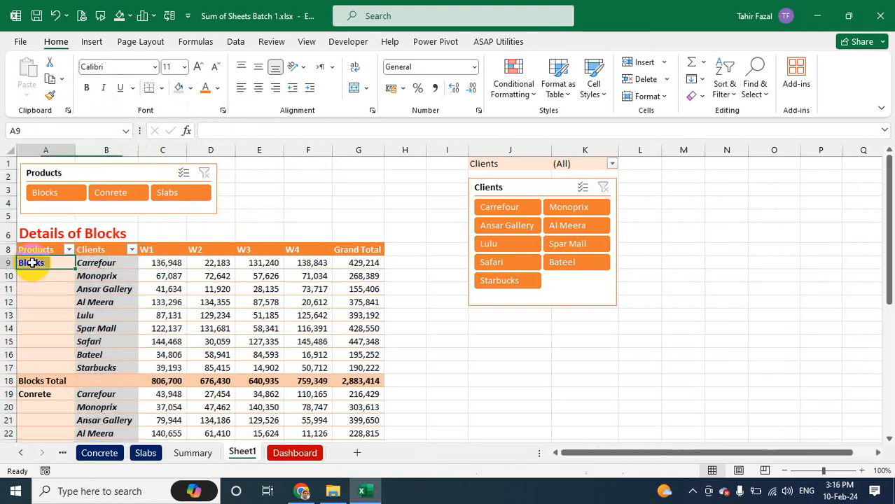
# Check the client name formatting by filtering the Clients slicer to Ansar Gallery and Lulu in turn, and clear the filter
pyautogui.click(499, 225)
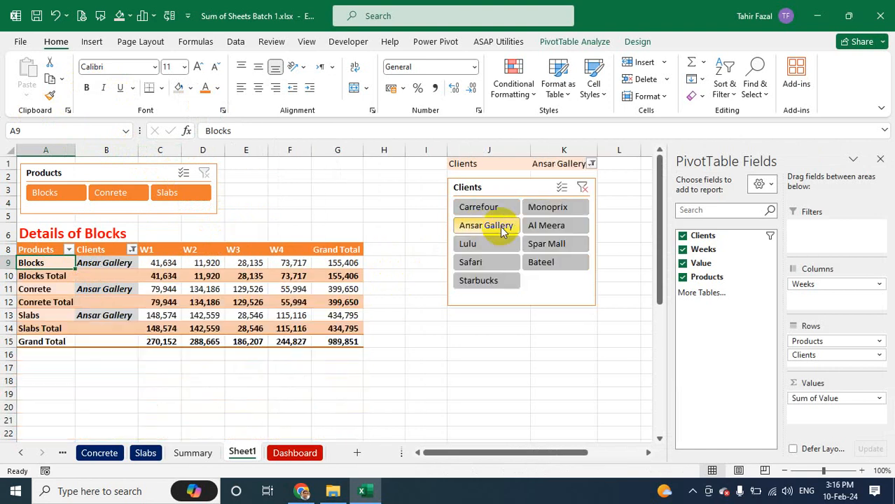
pyautogui.click(495, 245)
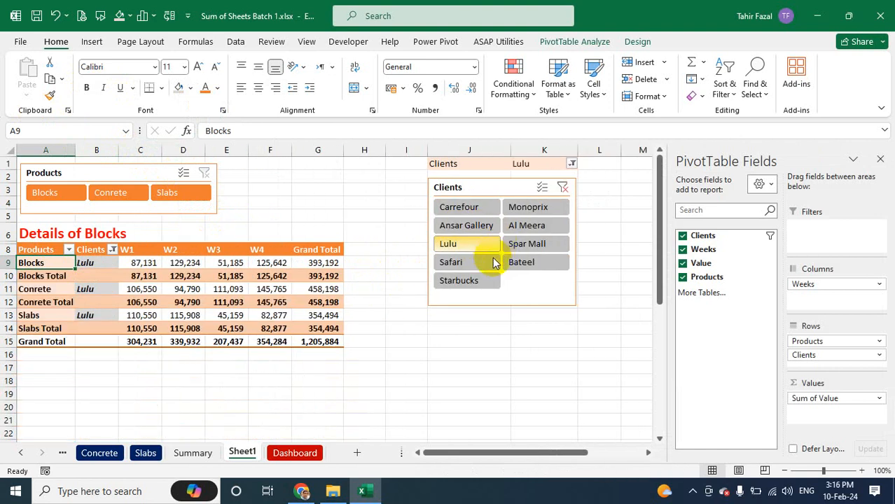
pyautogui.click(563, 188)
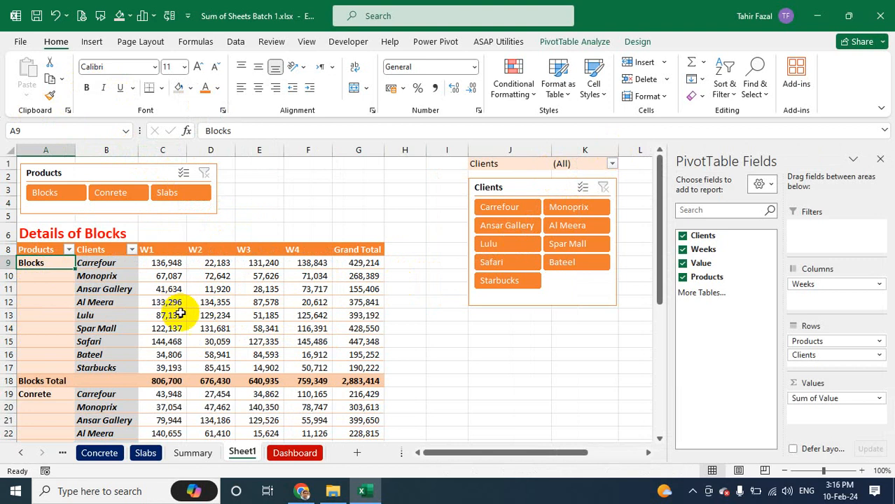
# Set the Clients slicer to hide items with no data in its slicer settings
pyautogui.click(523, 186)
pyautogui.rightClick(524, 186)
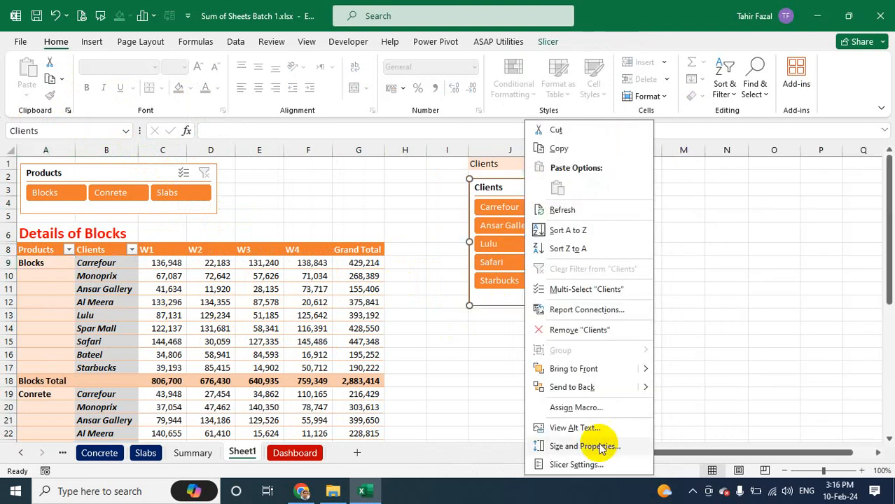
pyautogui.click(584, 465)
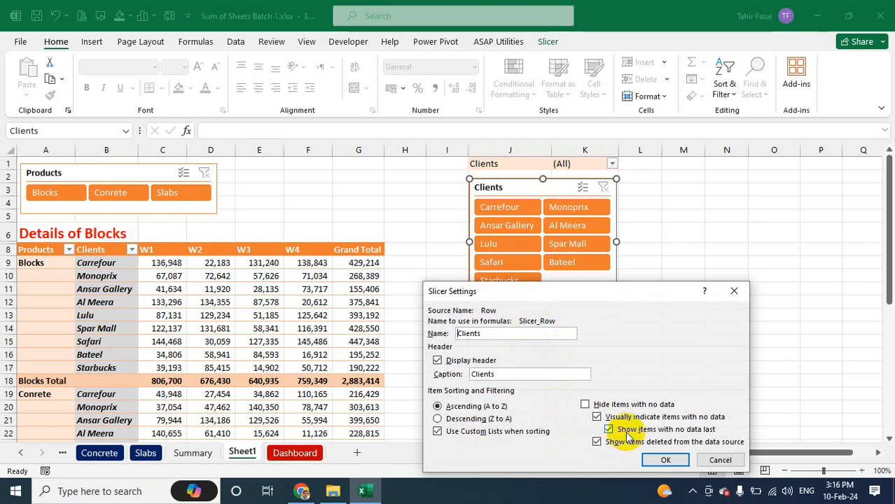
pyautogui.click(598, 409)
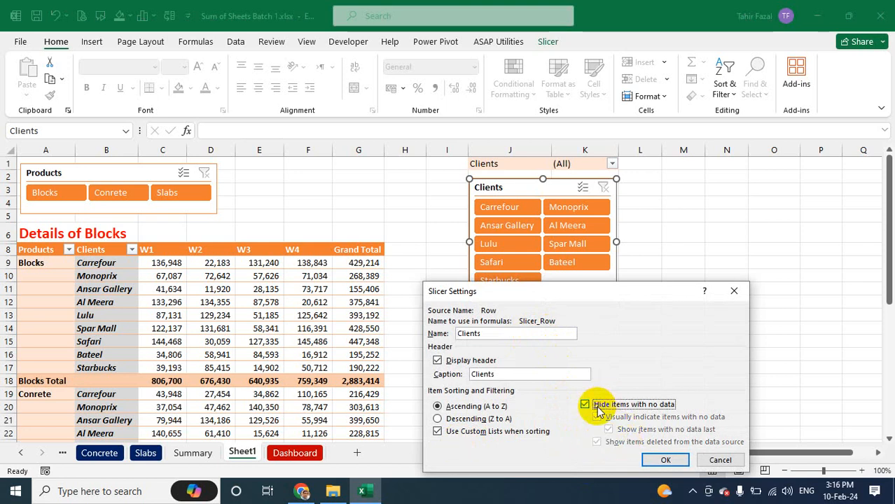
pyautogui.click(665, 460)
pyautogui.click(522, 356)
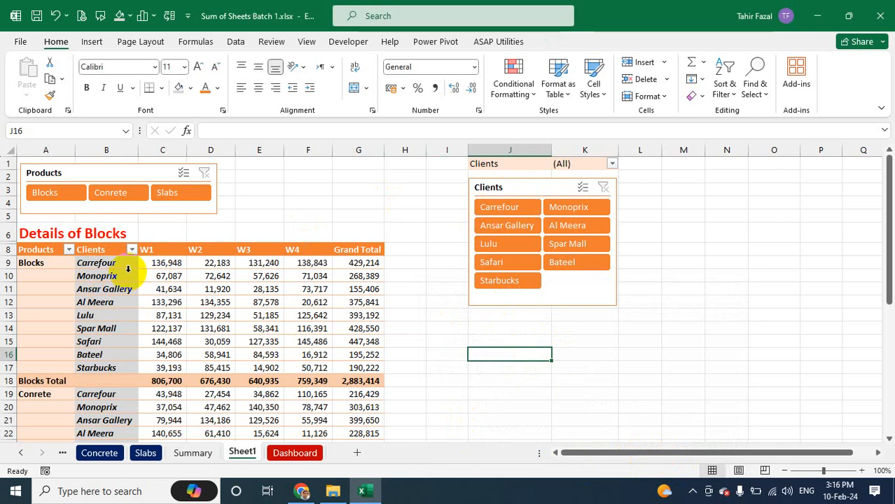
# Test the Products slicer and dynamic title with Conrete, Slabs and Conrete again, and clear the product filter
pyautogui.click(110, 198)
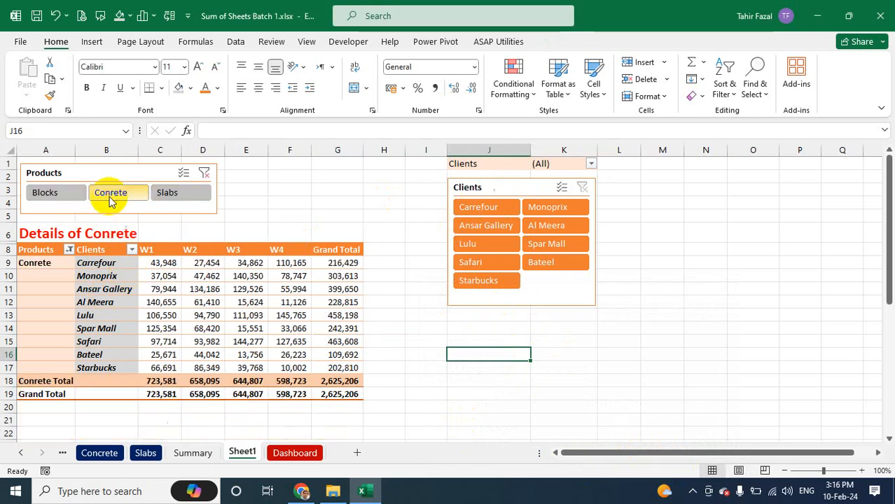
pyautogui.click(170, 195)
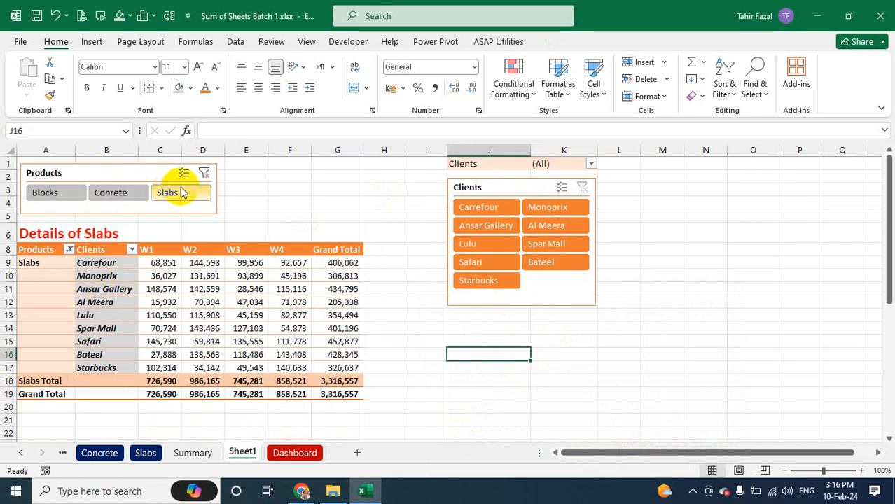
pyautogui.click(205, 174)
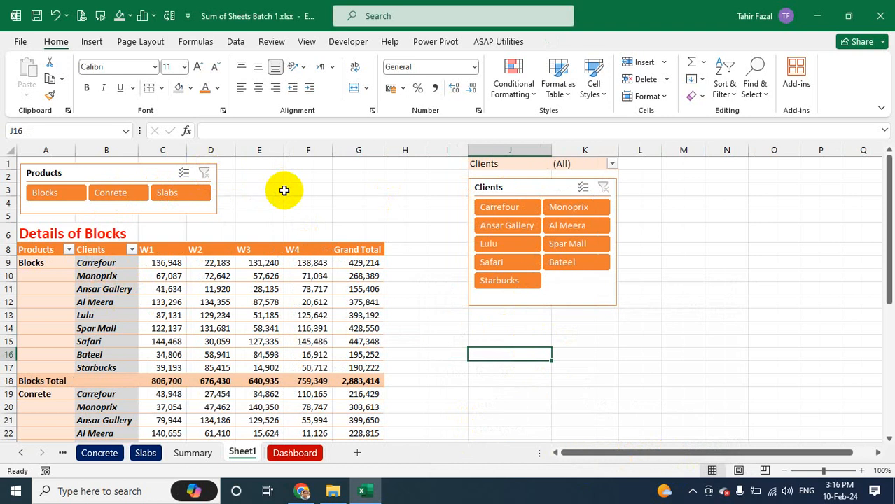
pyautogui.click(449, 379)
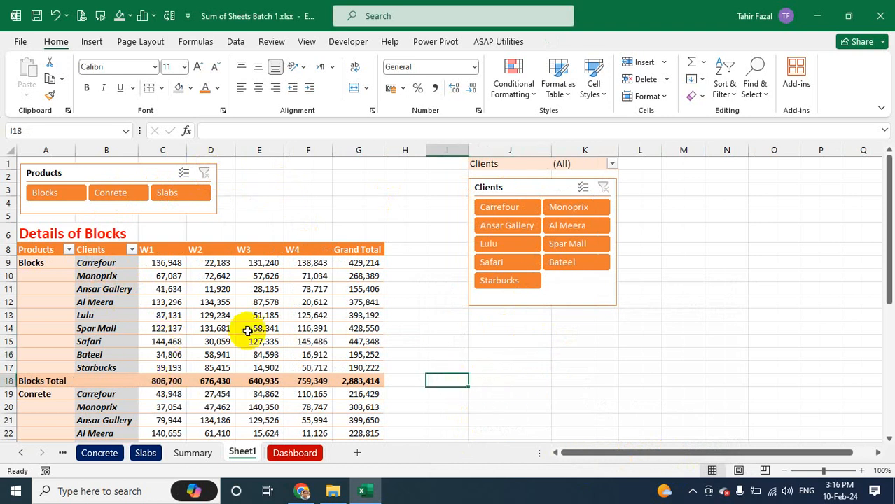
pyautogui.click(126, 199)
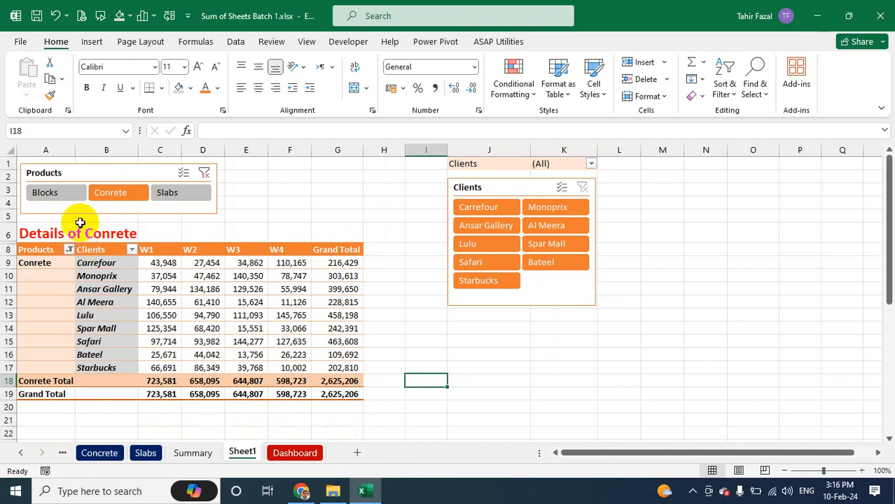
pyautogui.click(204, 173)
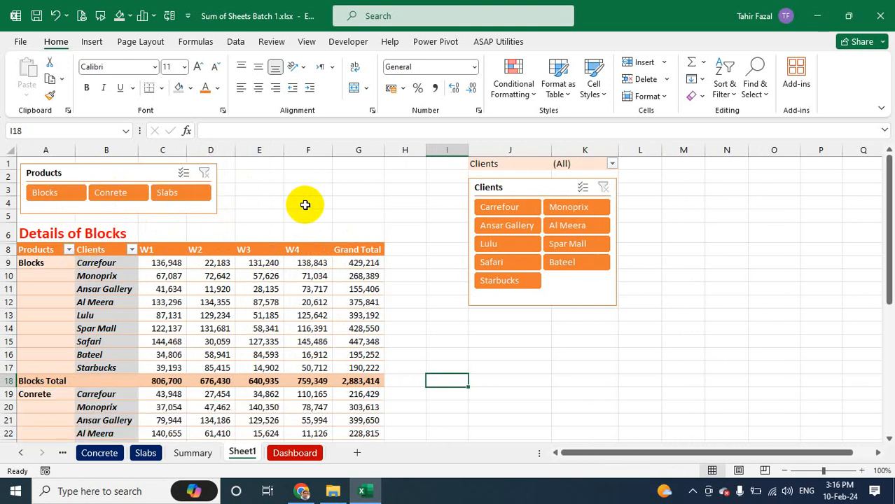
pyautogui.click(509, 339)
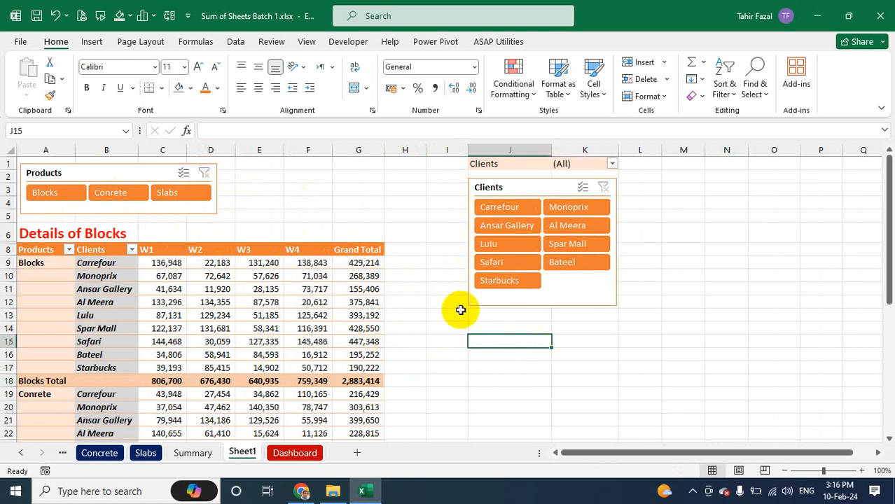